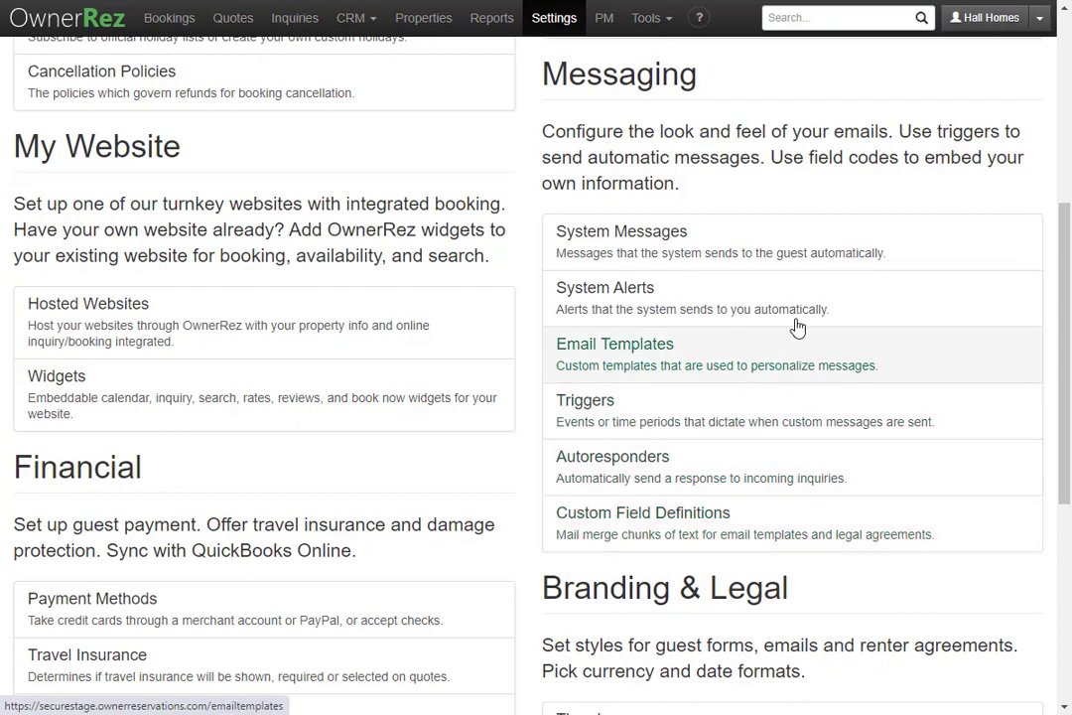
Open Settings and bring the Messaging section, with System Messages and Email Templates, into view.
left_click(554, 18)
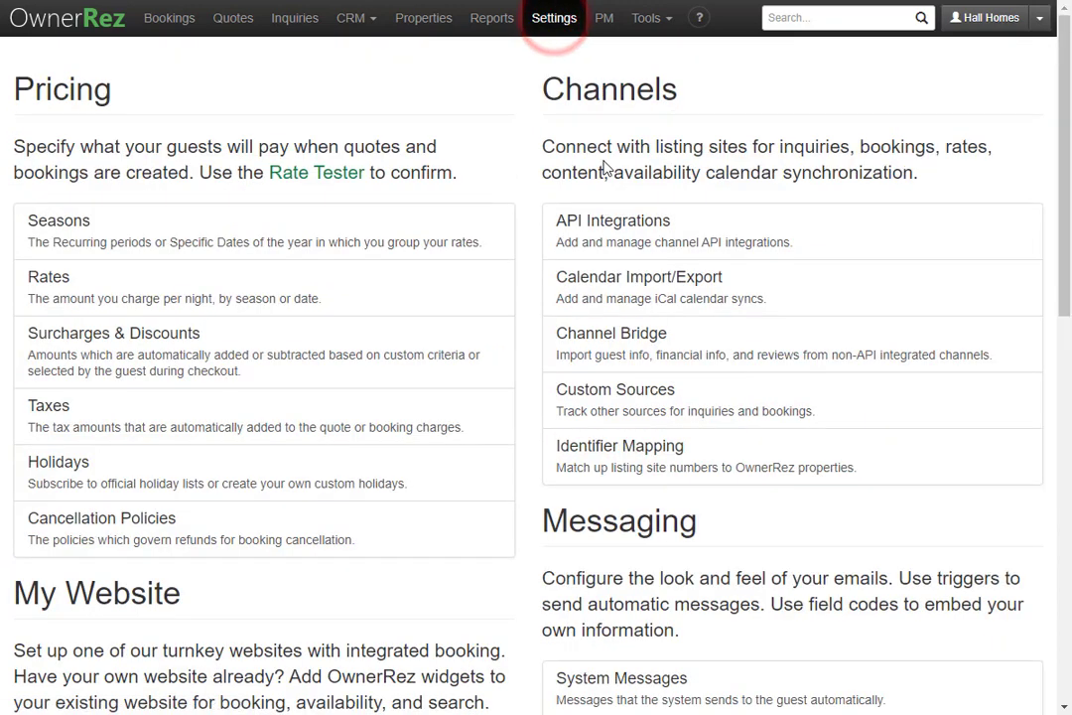
scroll(605, 168, "down", 3)
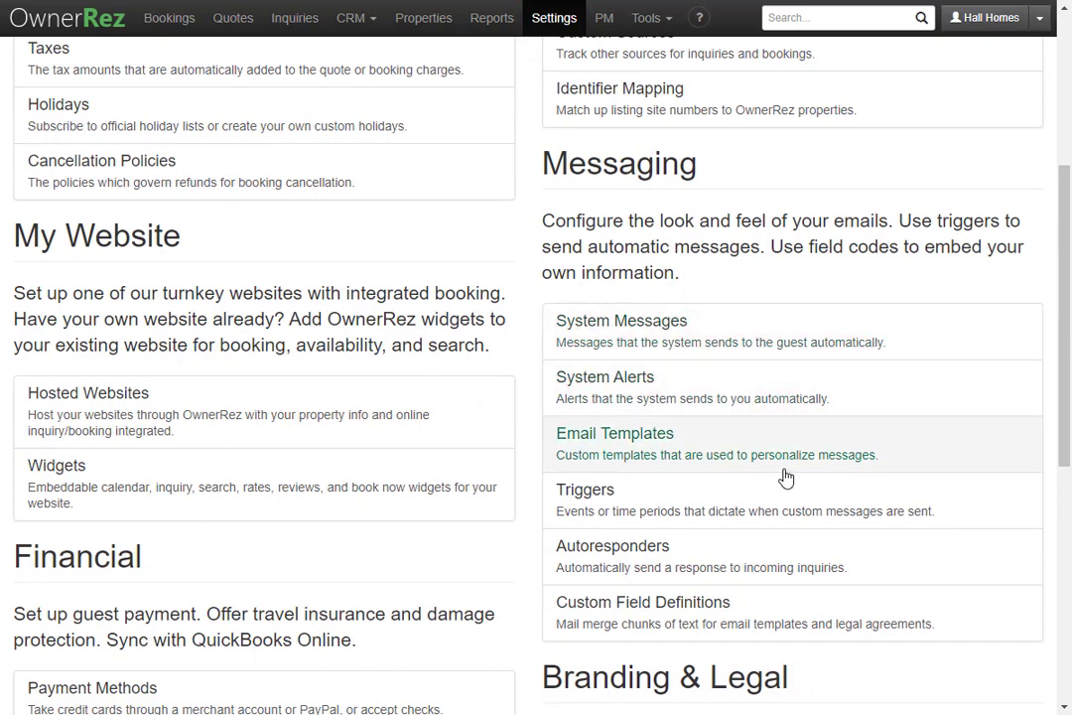
Open System Messages and preview the Send Billing Info Request Form to Guest email, then close the preview.
left_click(779, 336)
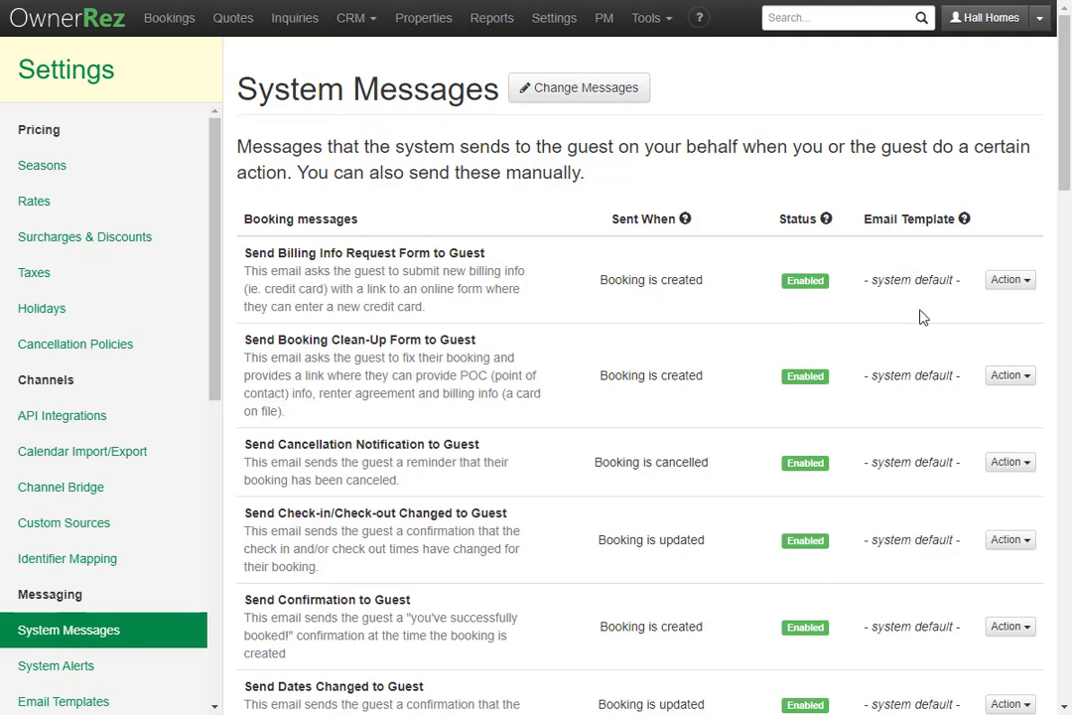
left_click(1018, 282)
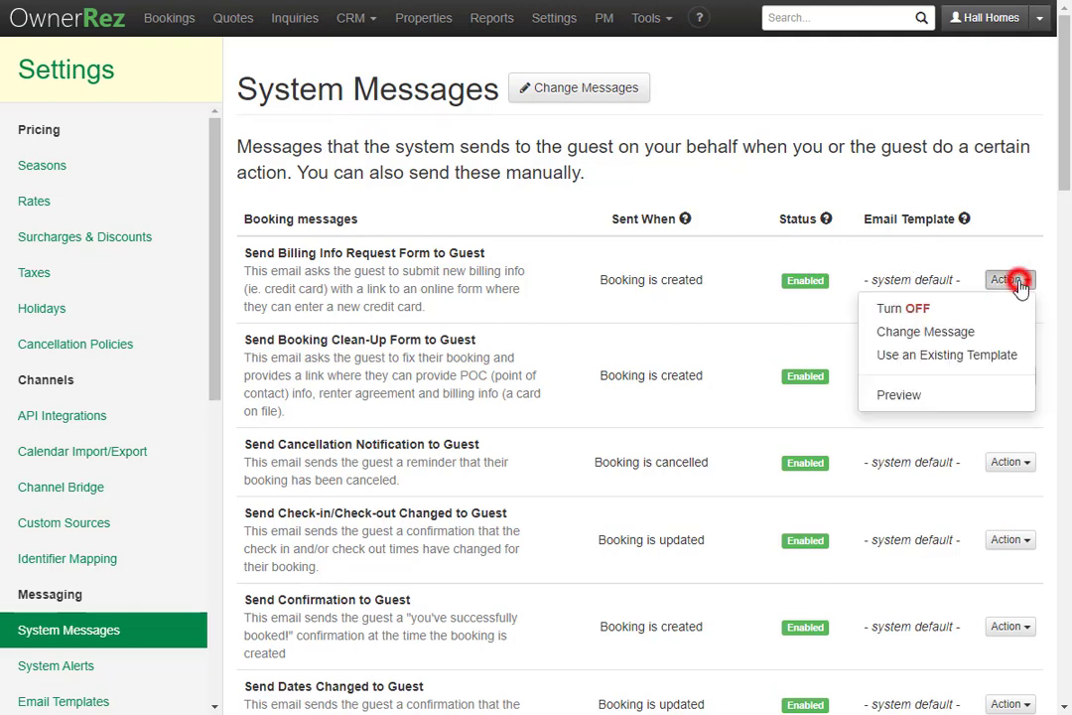
left_click(993, 393)
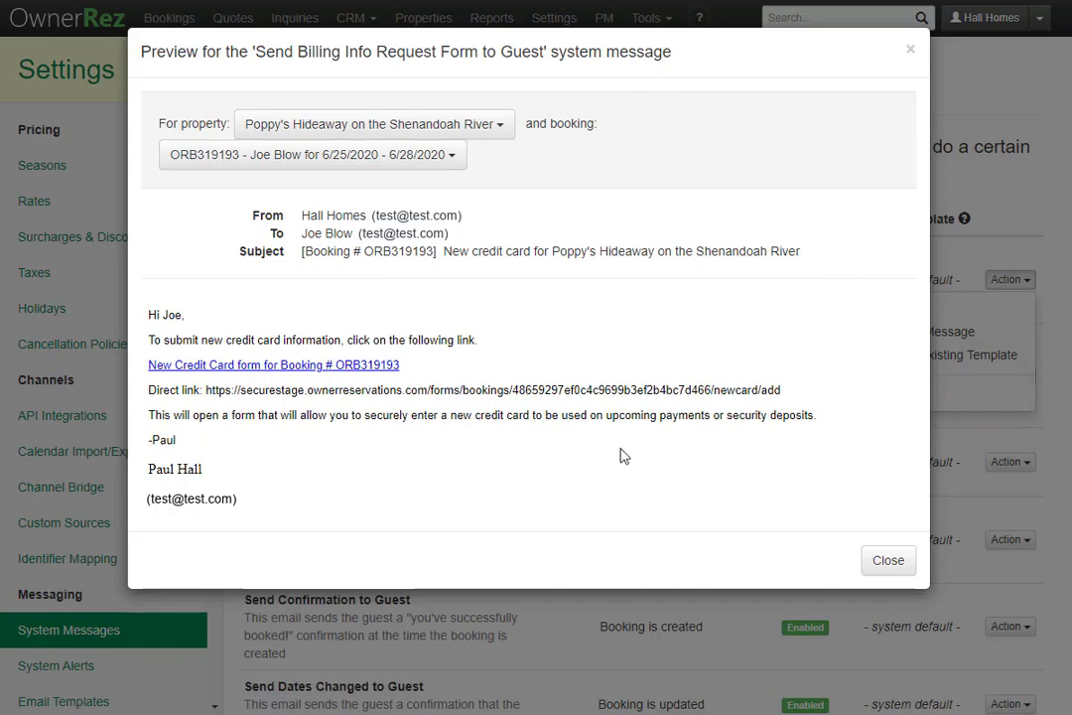
left_click(874, 561)
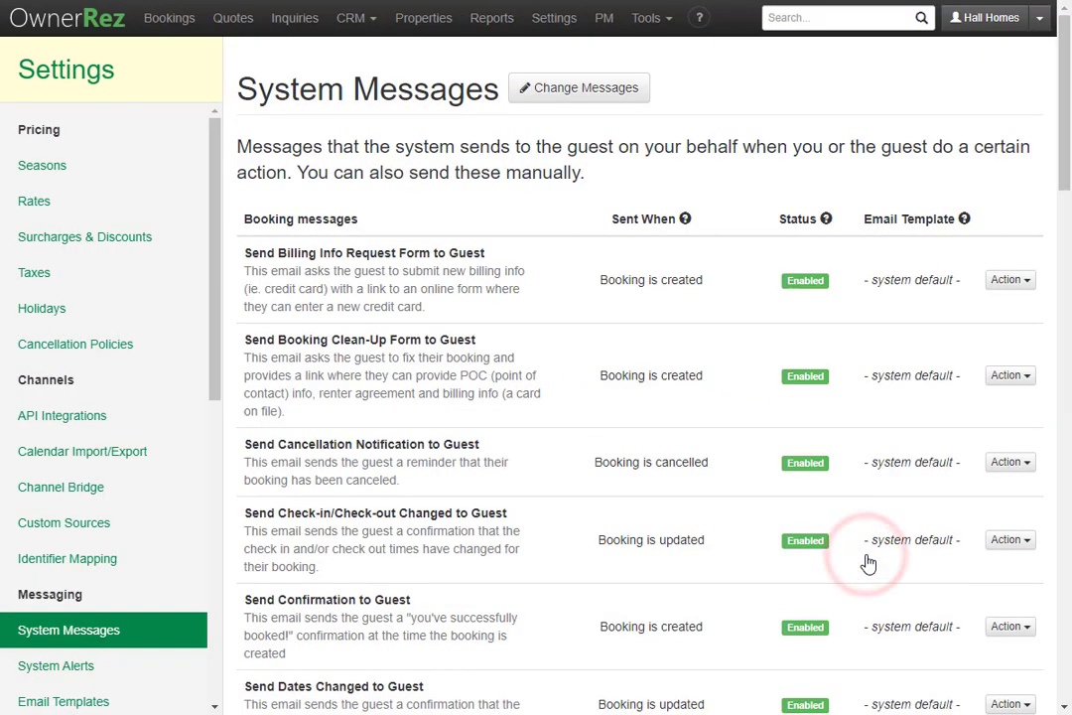
left_click(1022, 282)
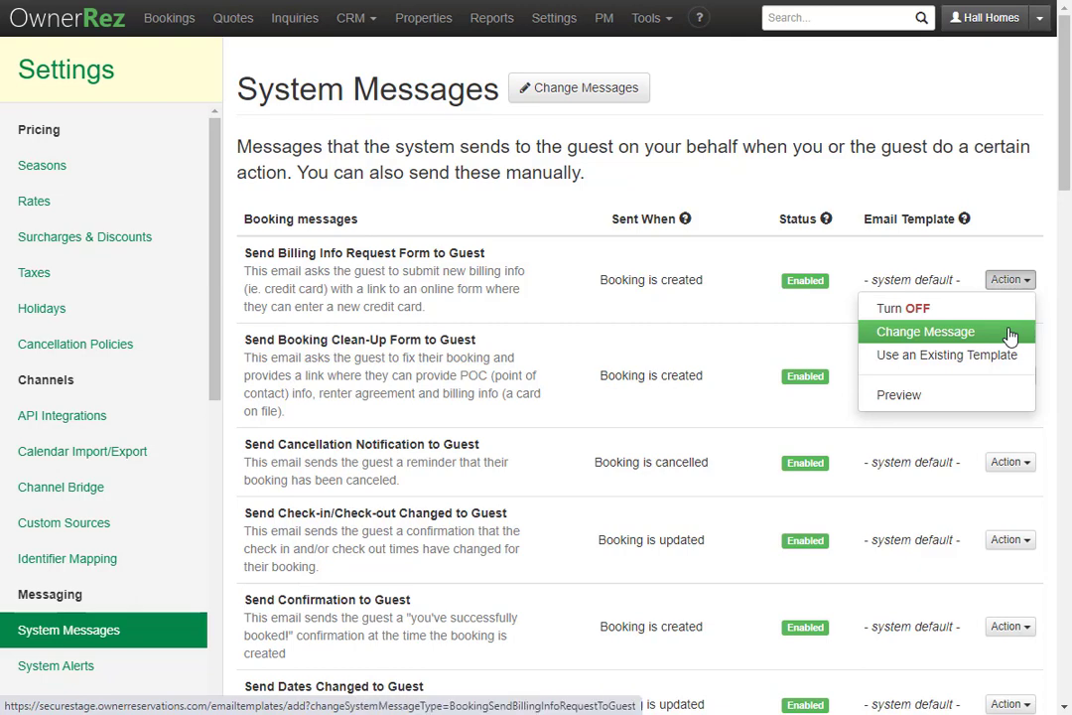
left_click(1010, 335)
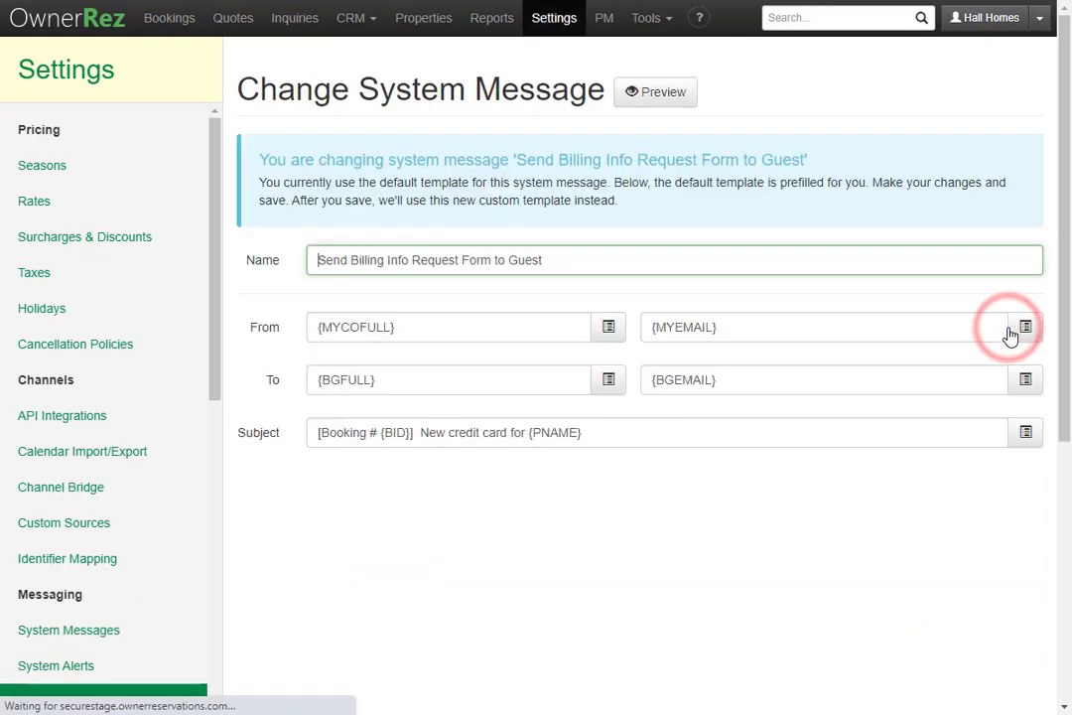
scroll(749, 367, "down", 3)
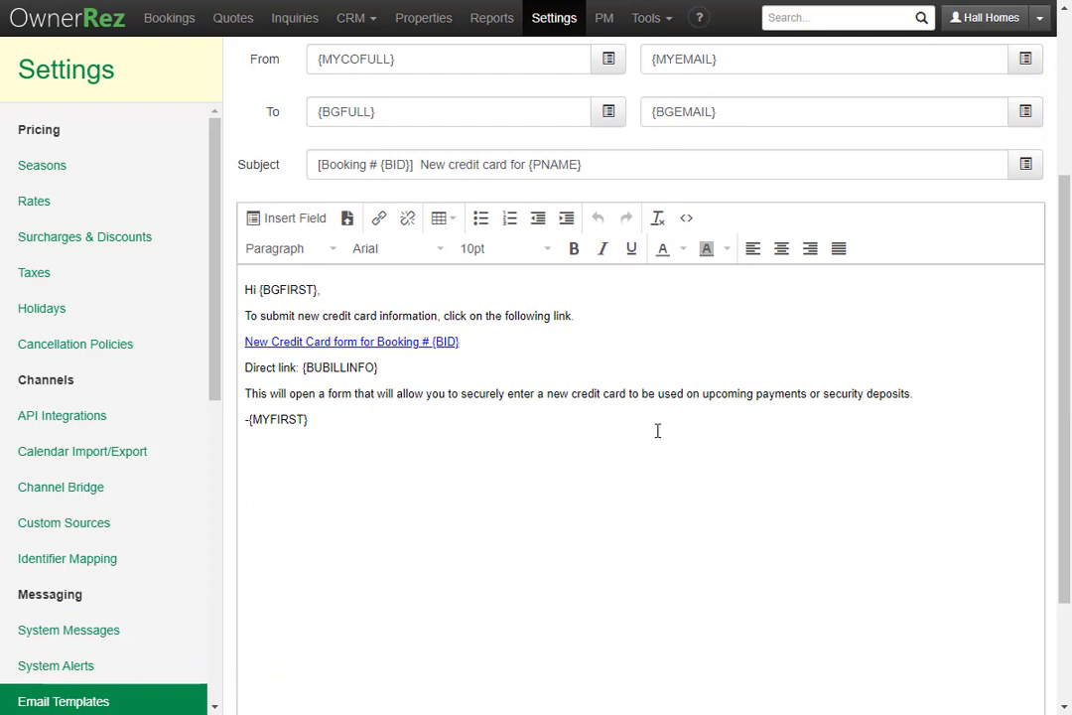
scroll(534, 384, "down", 2)
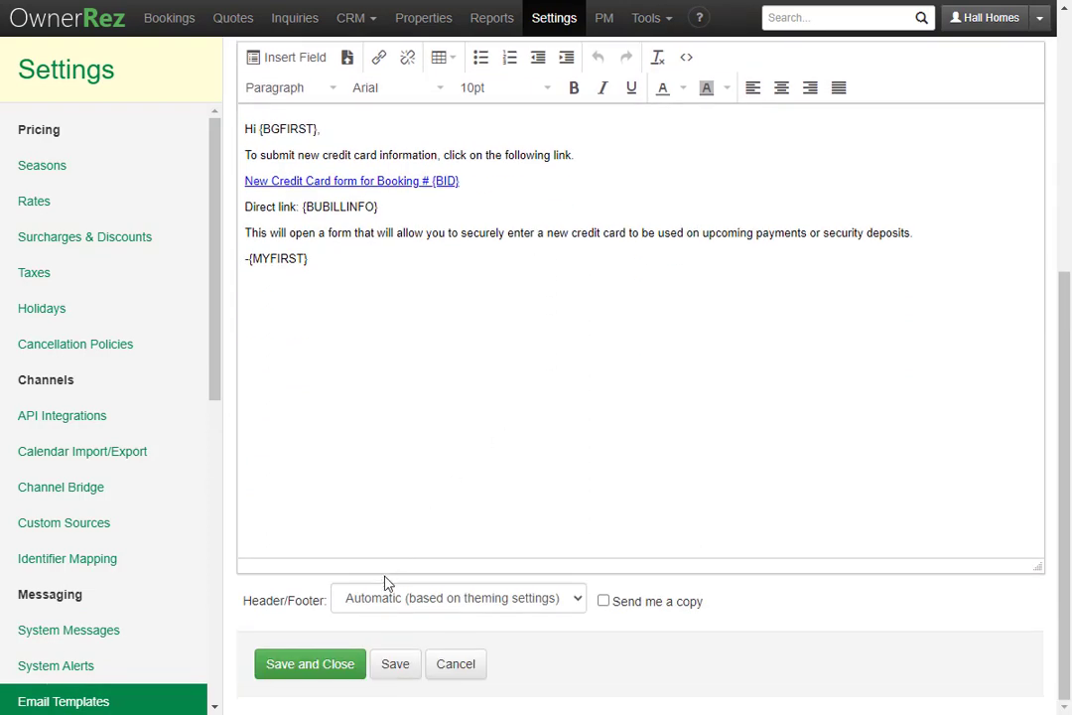
left_click(481, 667)
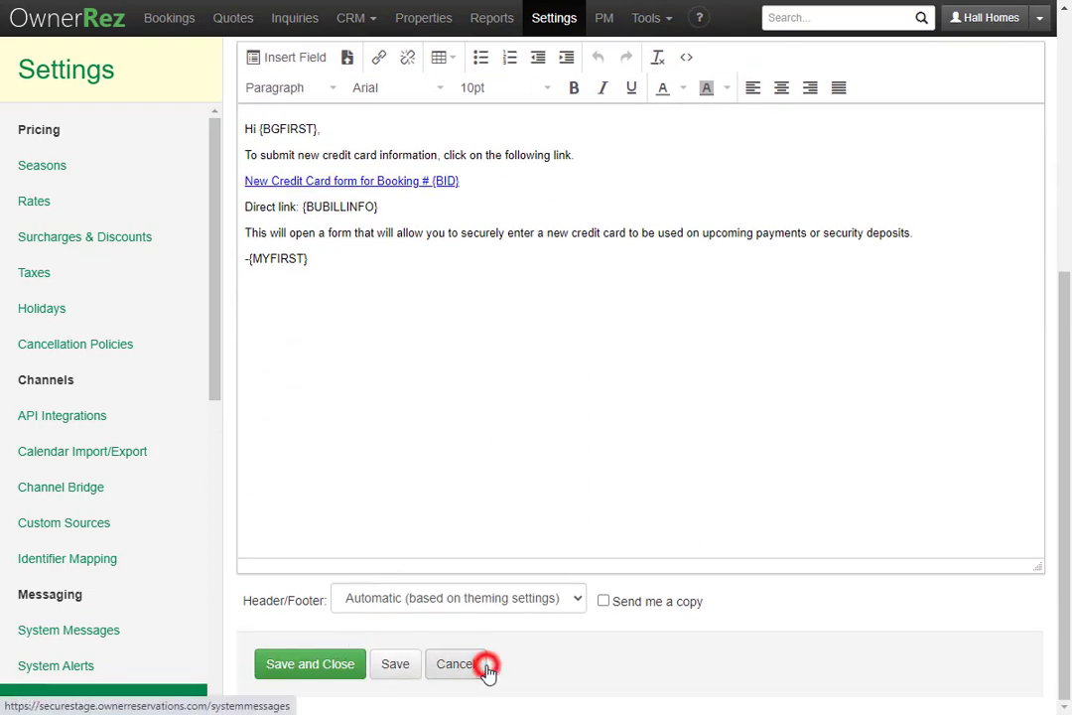
scroll(611, 277, "down", 8)
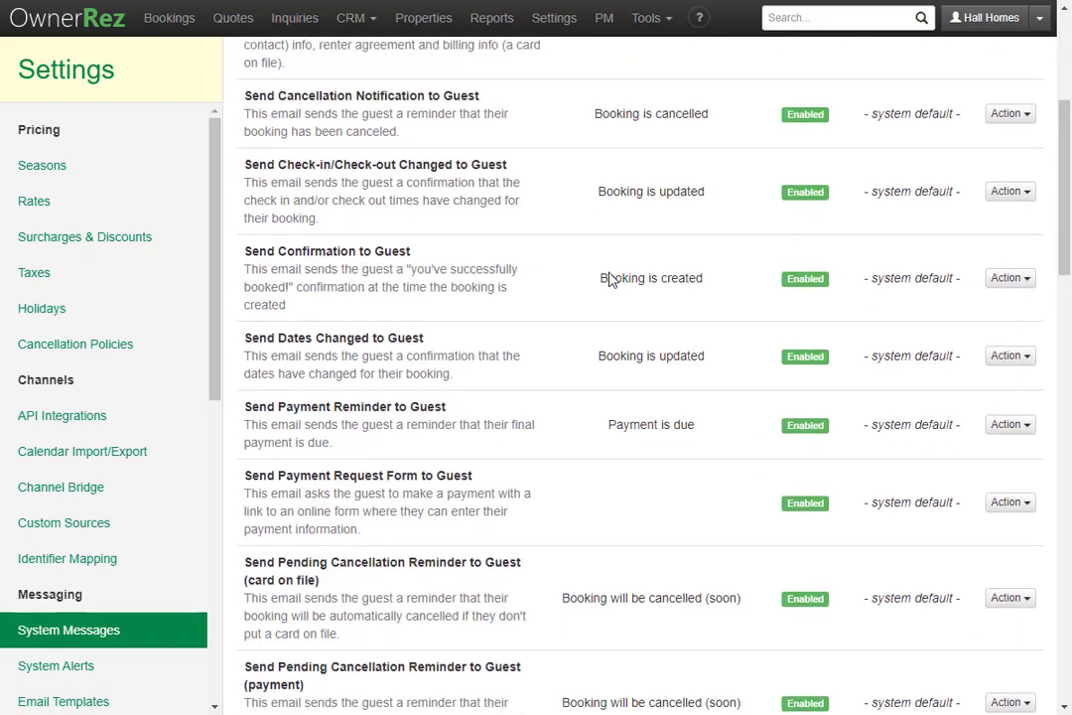
scroll(612, 278, "down", 5)
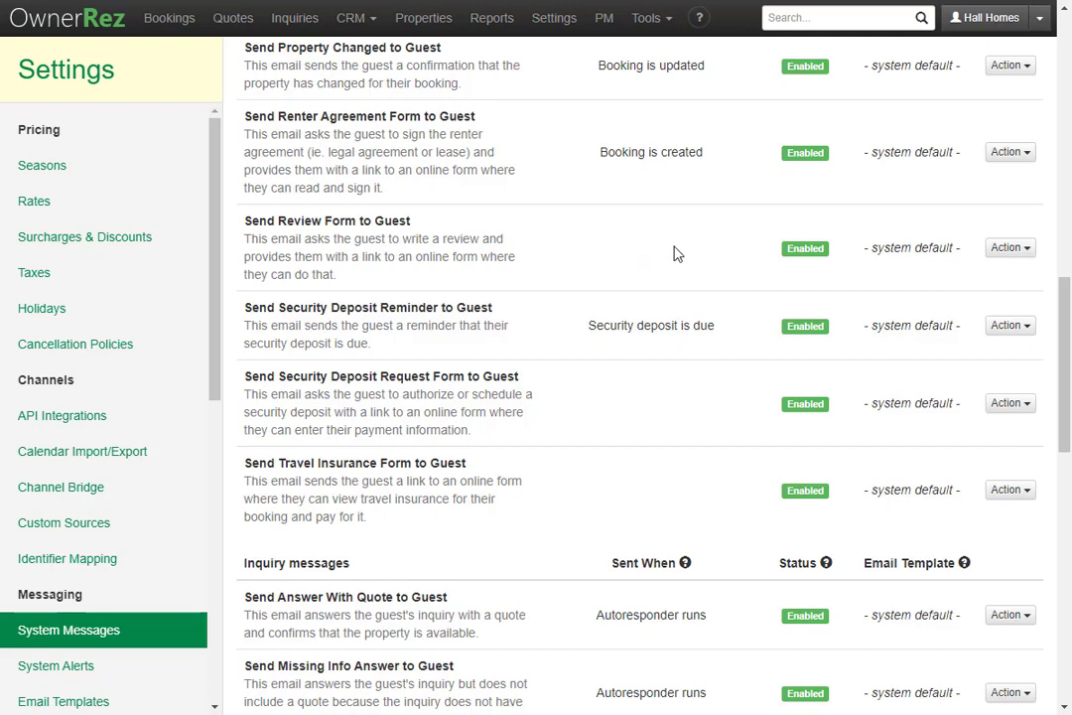
Change the Send Review Form to Guest message and save it as its own custom template.
left_click(1005, 249)
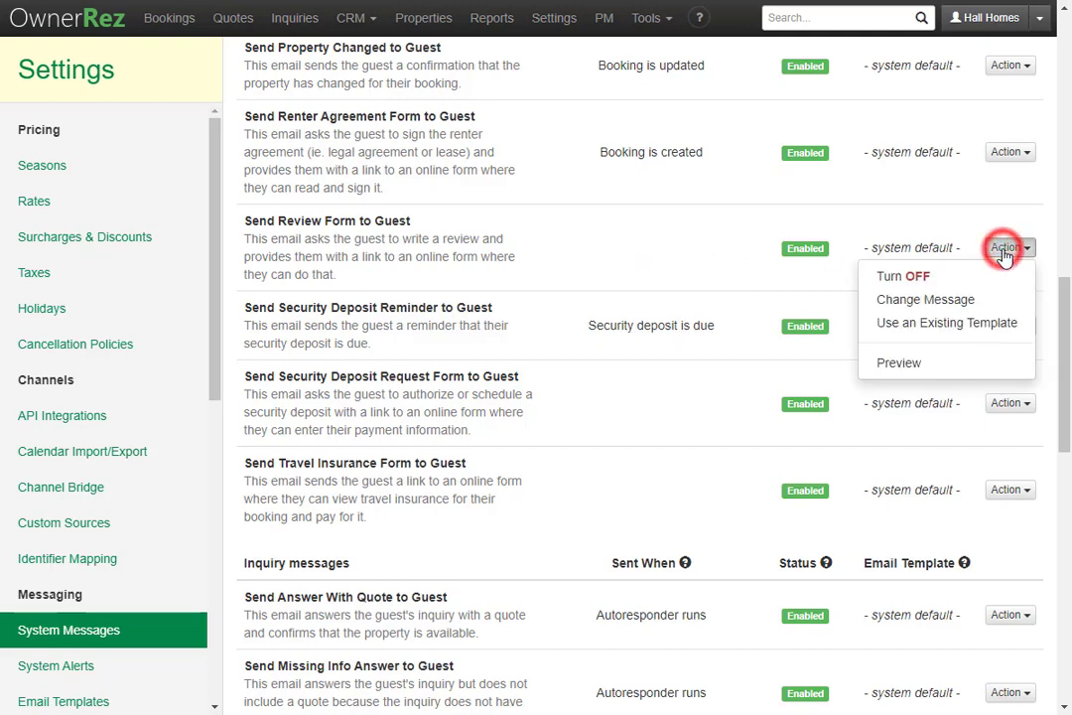
left_click(1000, 300)
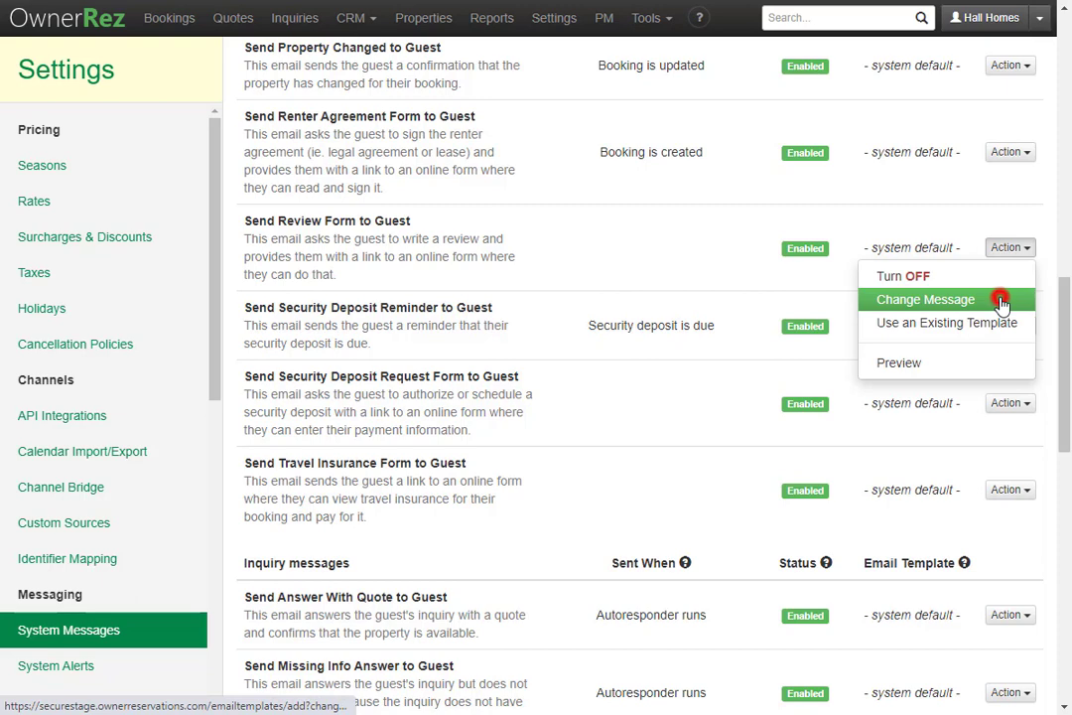
scroll(1002, 304, "down", 5)
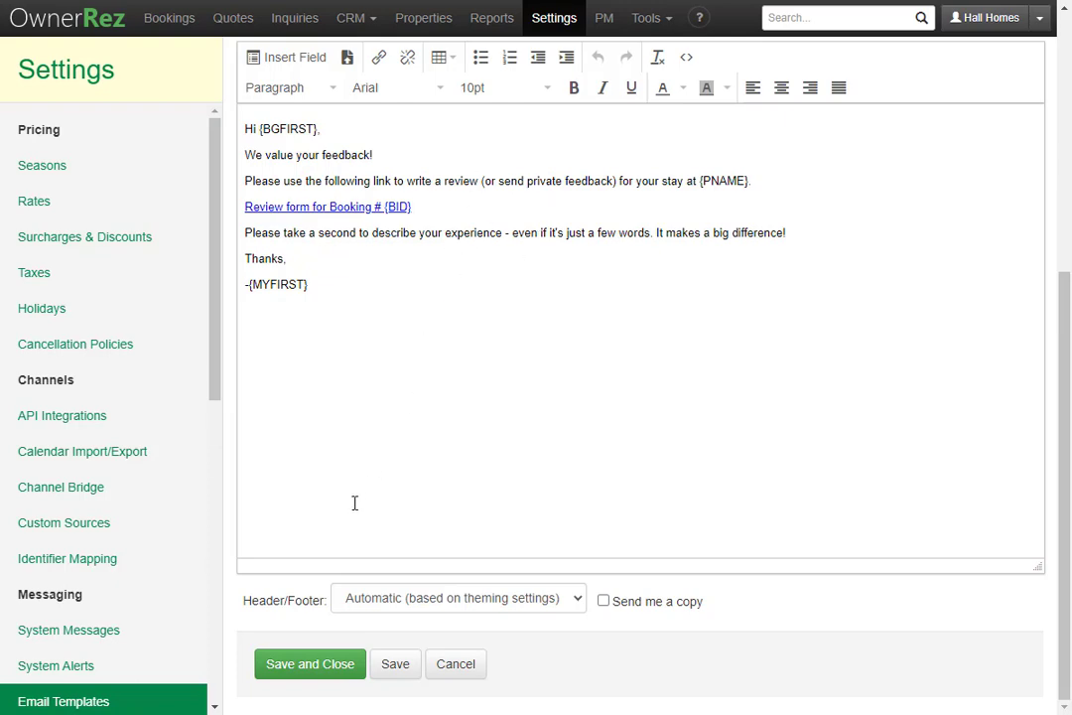
left_click(310, 665)
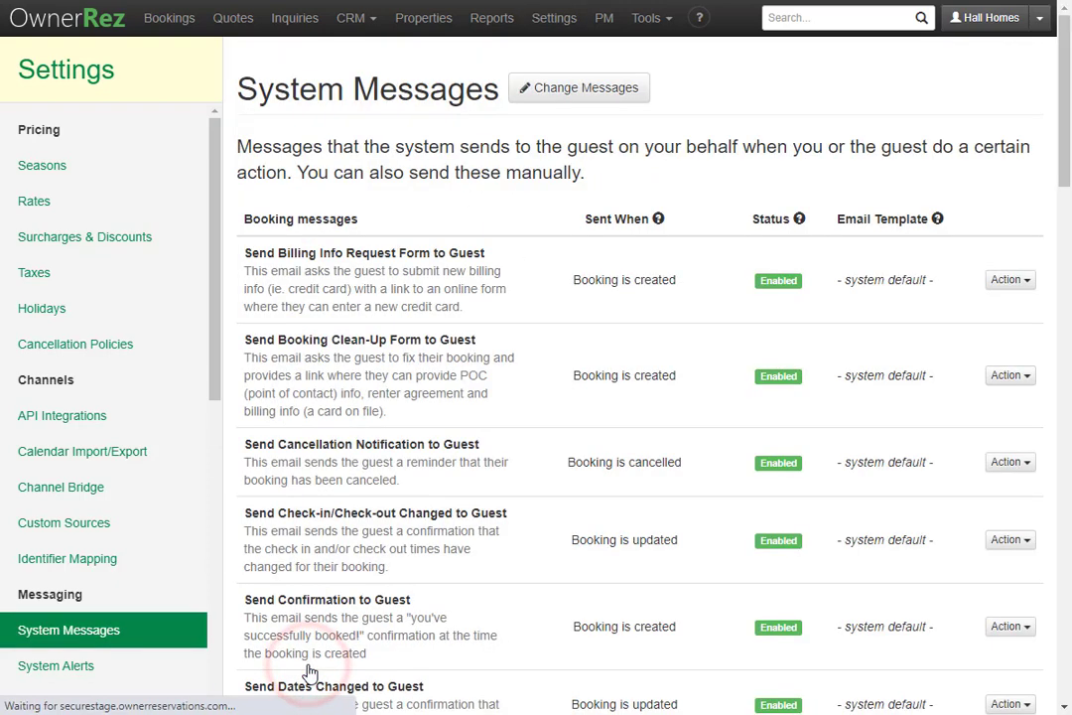
scroll(310, 672, "down", 8)
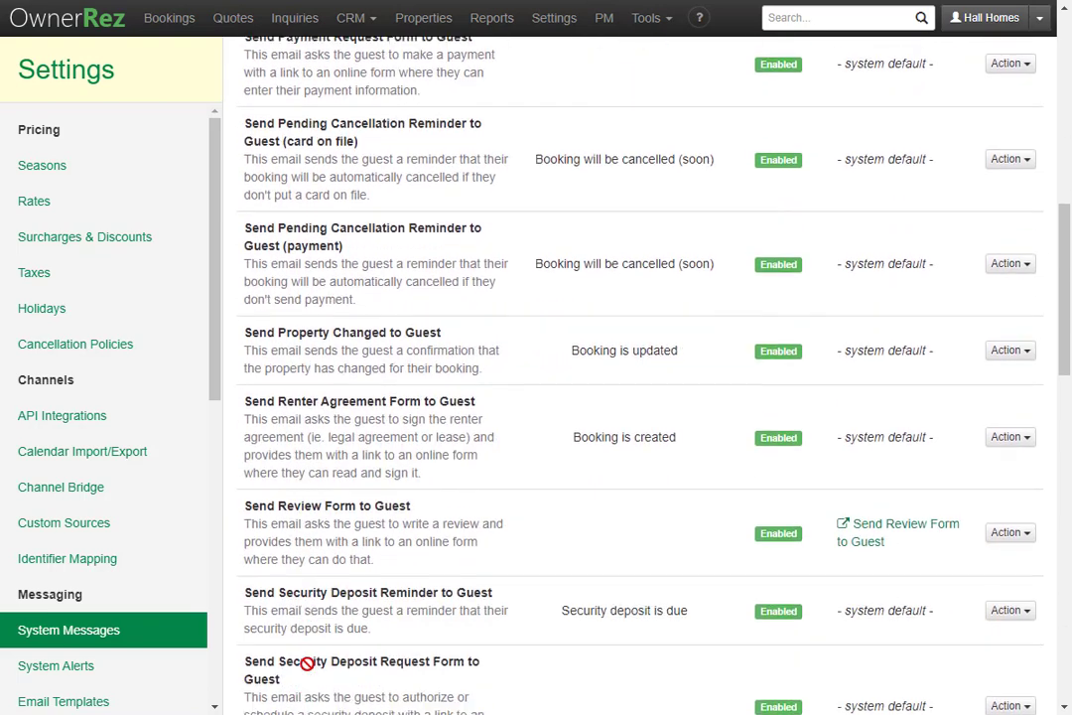
scroll(307, 663, "down", 1)
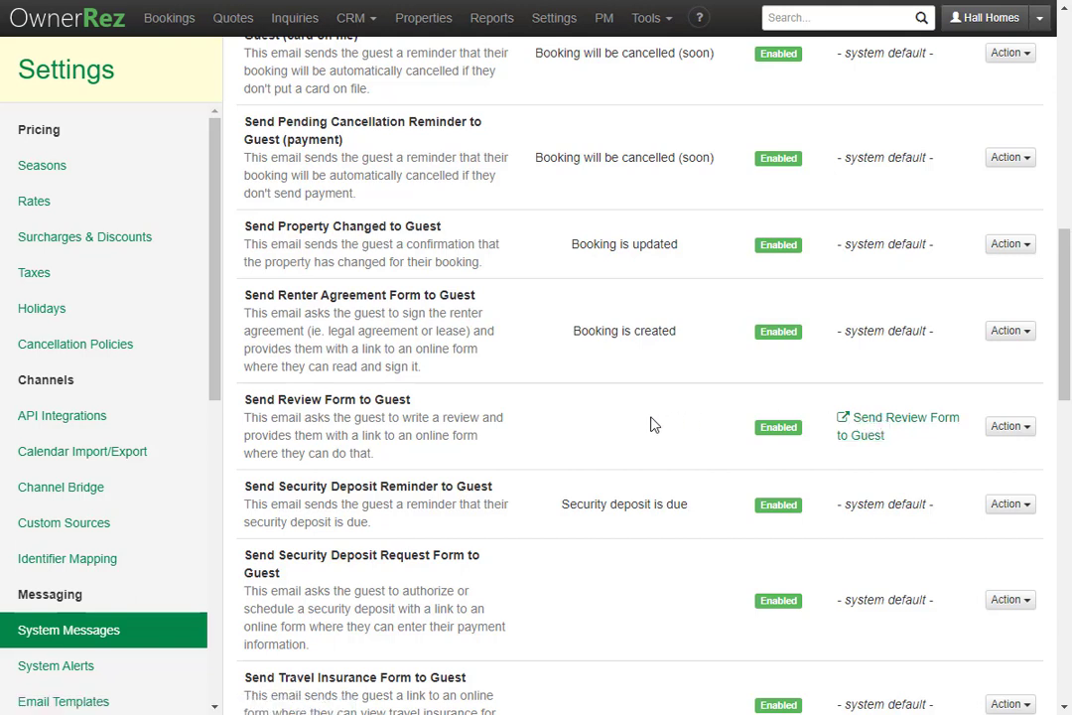
scroll(151, 521, "down", 2)
scroll(154, 520, "down", 2)
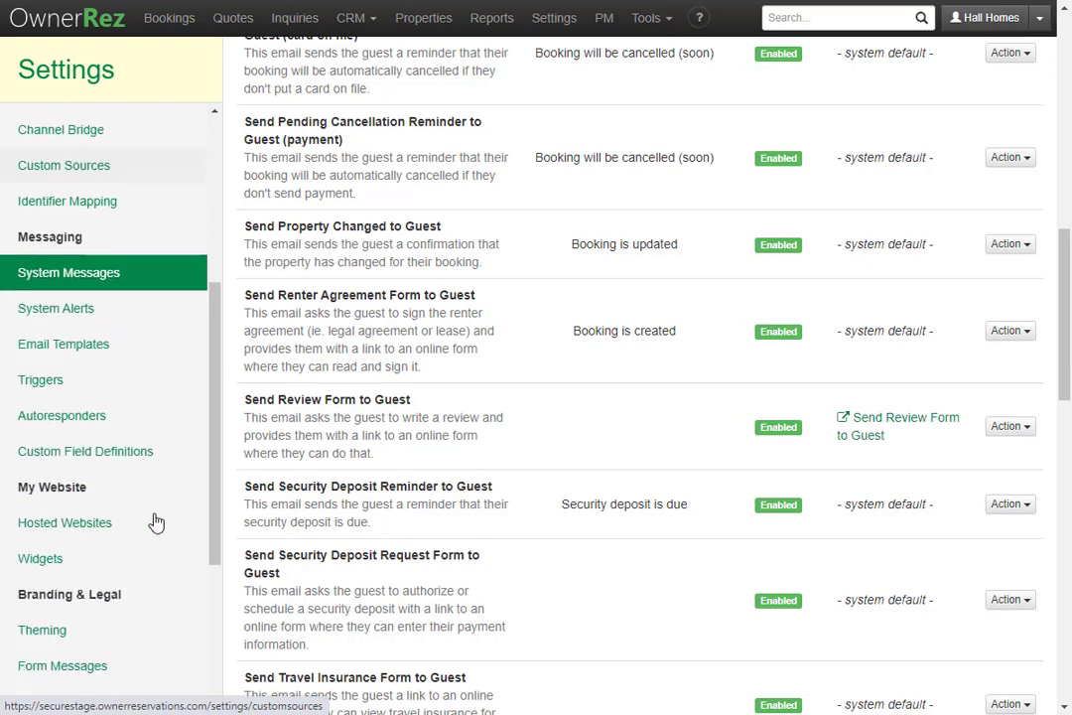
Create a new trigger that sends the Send Review Form to Guest template.
left_click(144, 381)
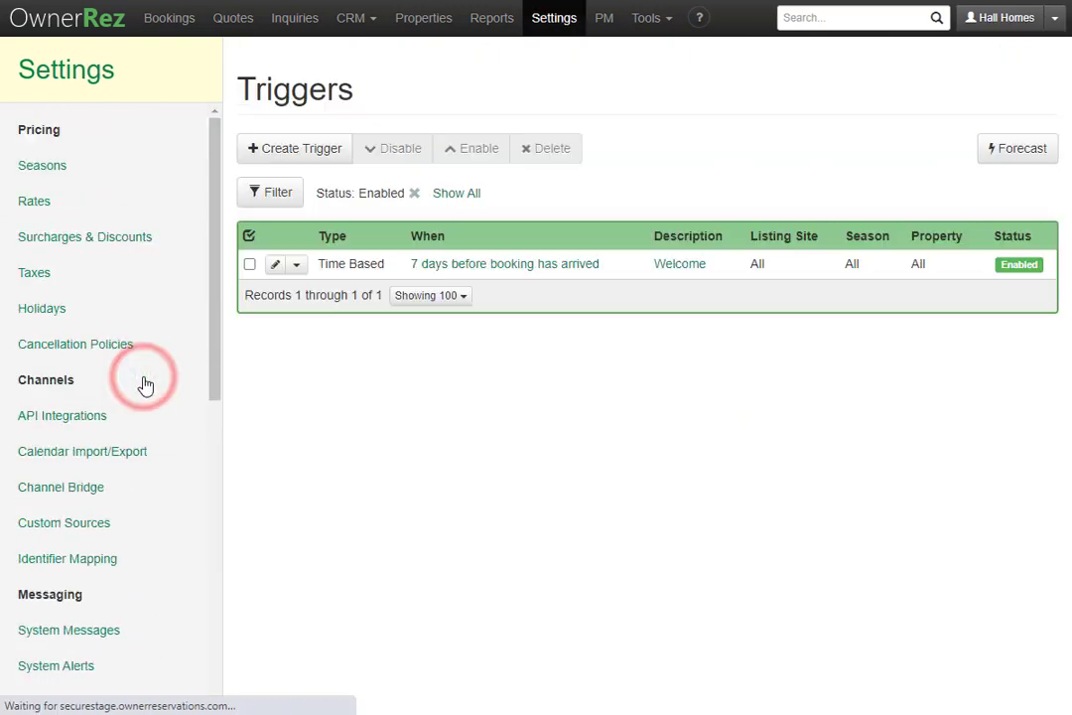
left_click(300, 158)
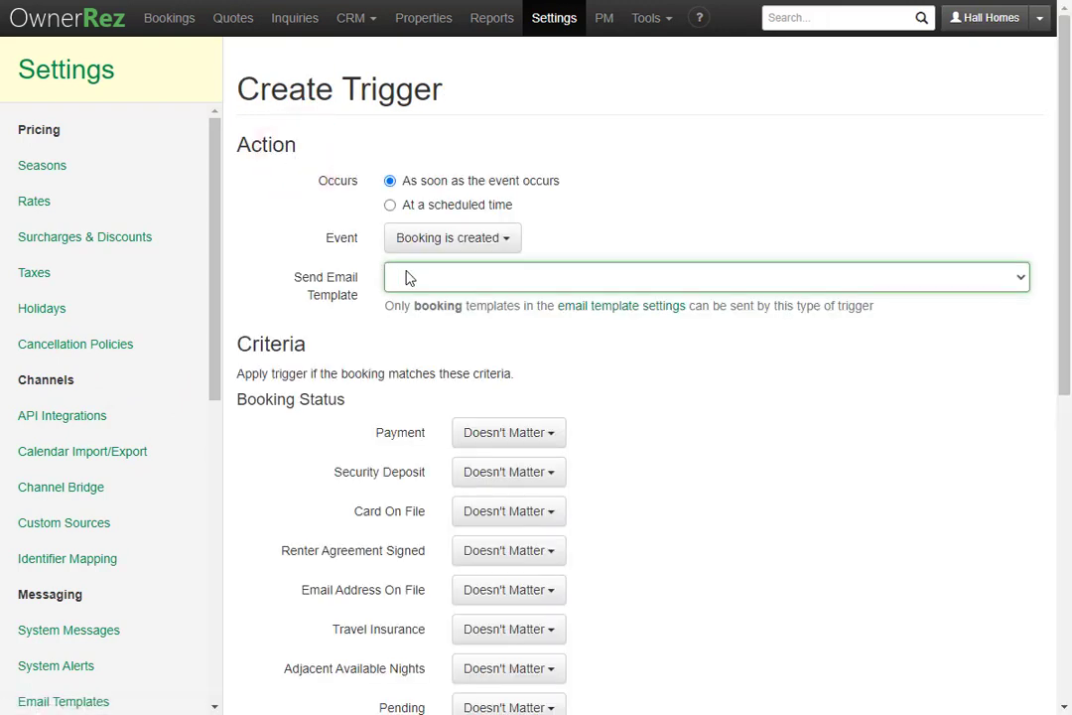
left_click(470, 280)
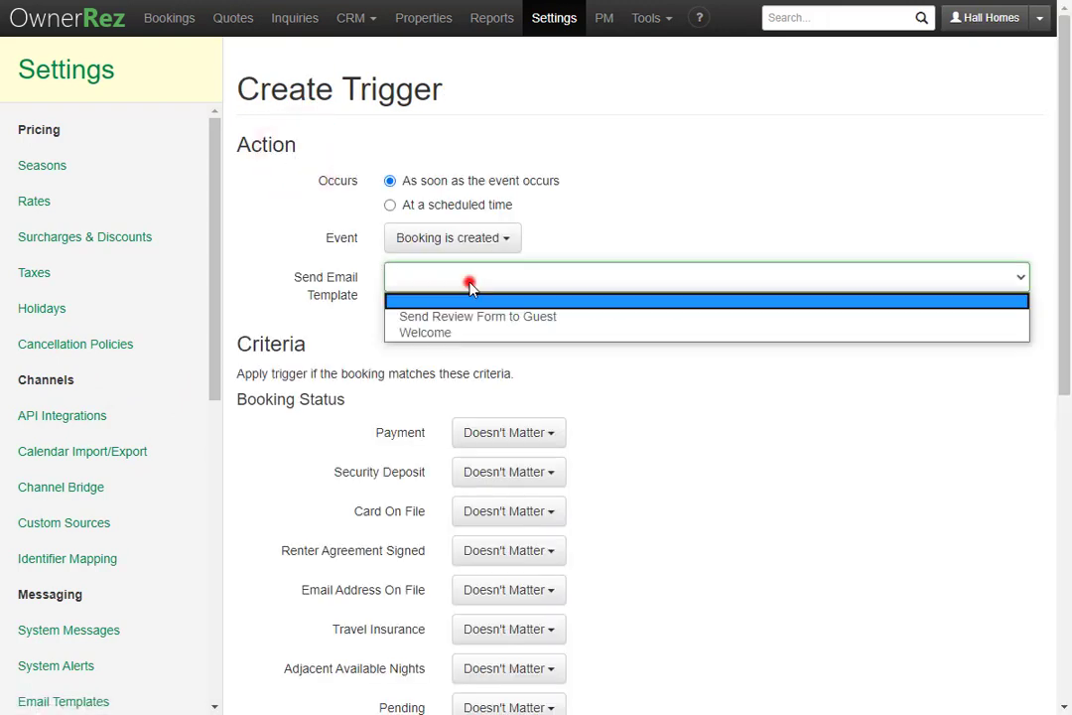
left_click(567, 318)
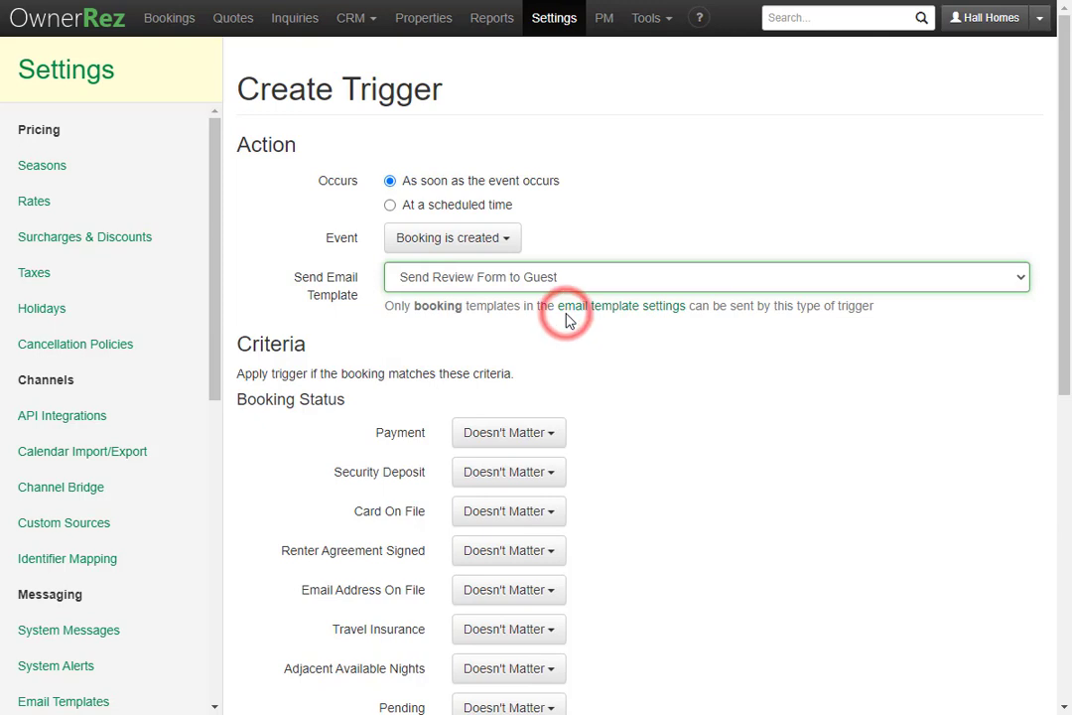
Schedule the trigger for 1 day after booking has departed and save it.
left_click(499, 208)
left_click(414, 243)
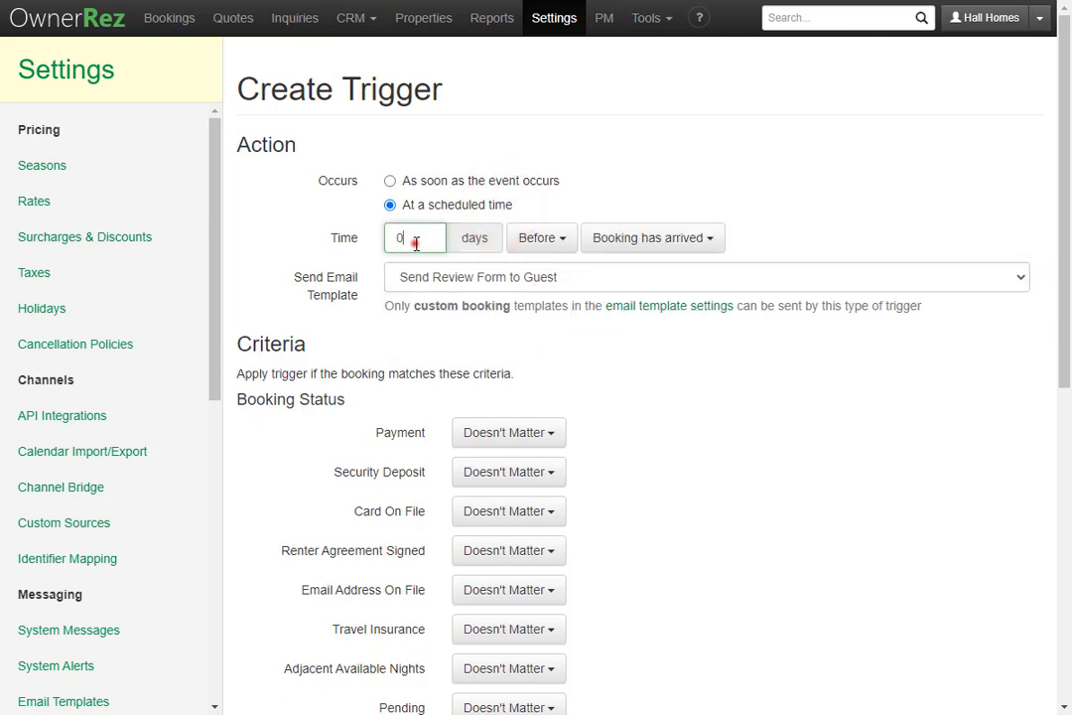
key("BackSpace")
type("1")
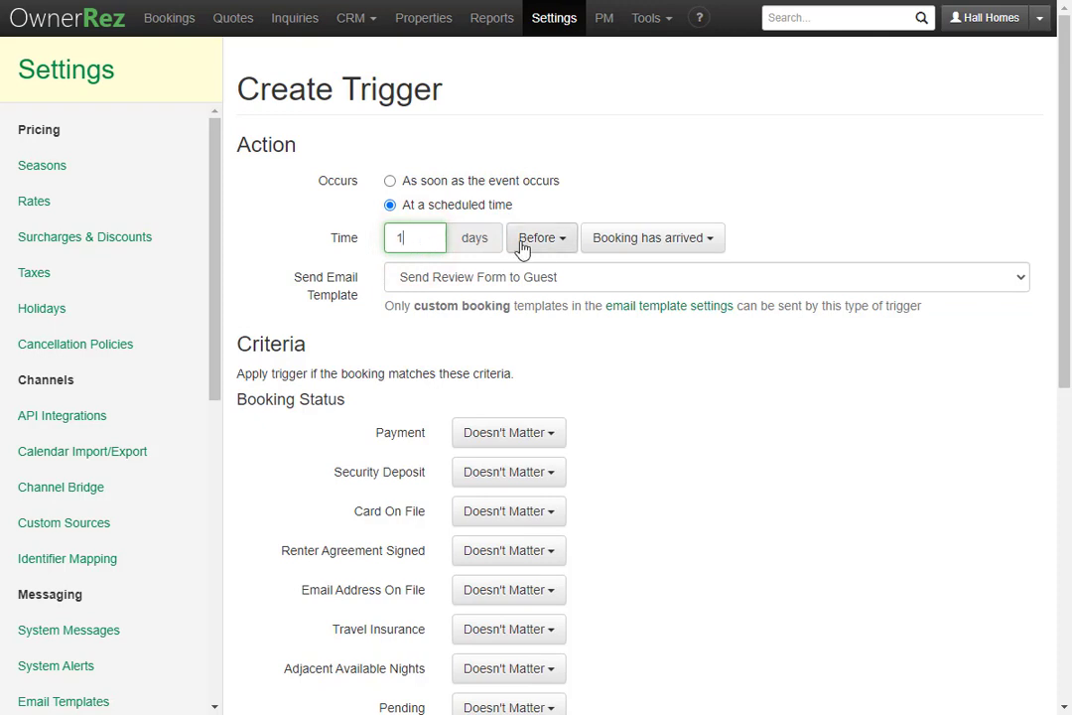
left_click(536, 242)
left_click(552, 262)
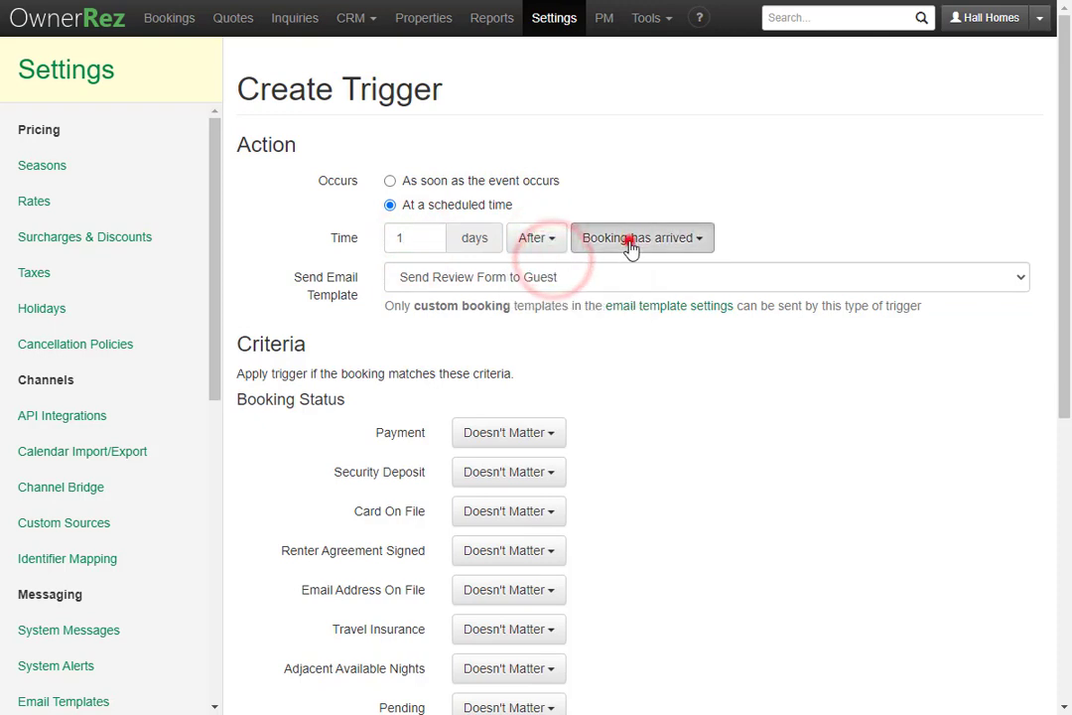
left_click(630, 242)
left_click(686, 377)
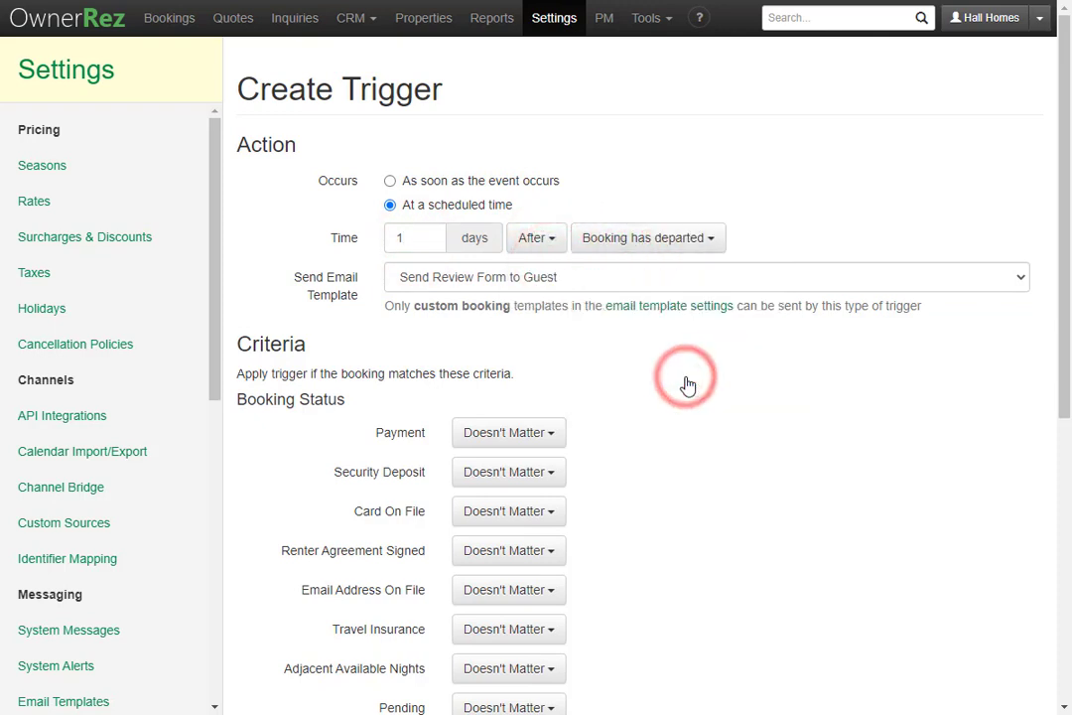
scroll(686, 385, "down", 5)
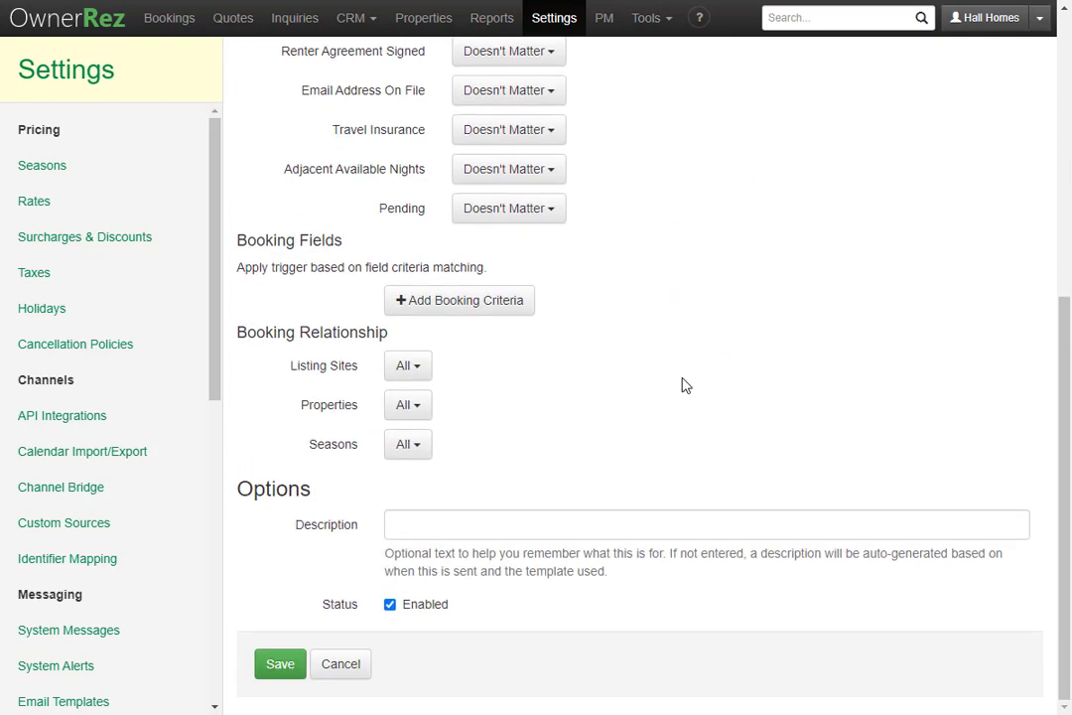
left_click(277, 675)
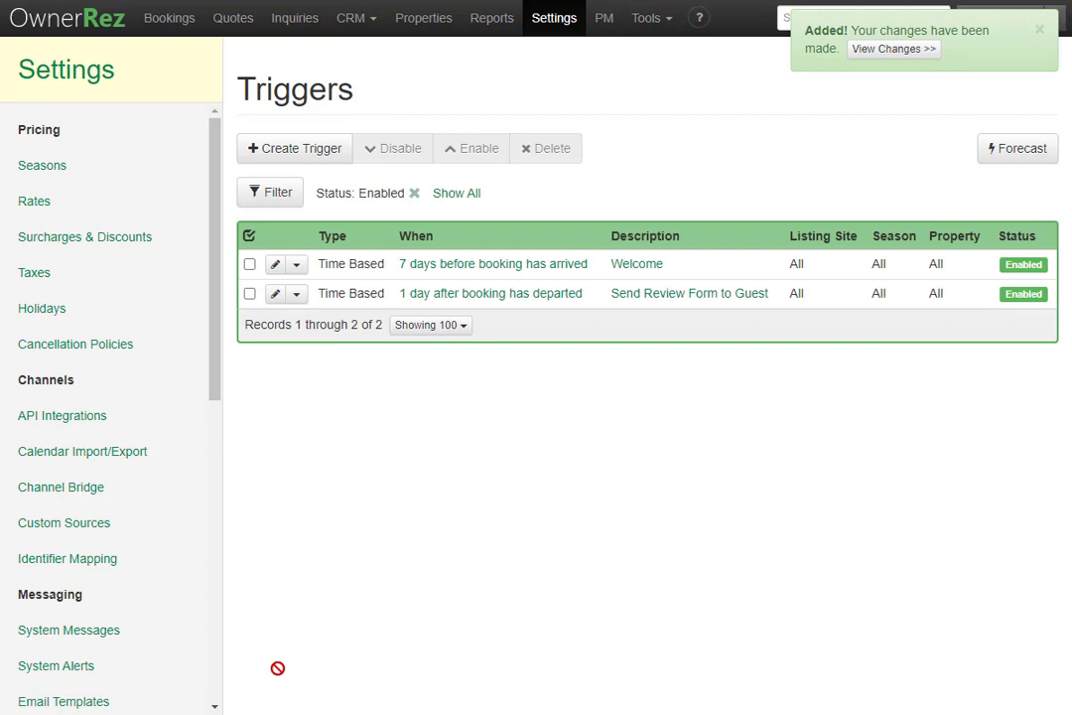
Browse the System Messages list, check Send Quote to Guest's options, then go to System Alerts.
left_click(120, 639)
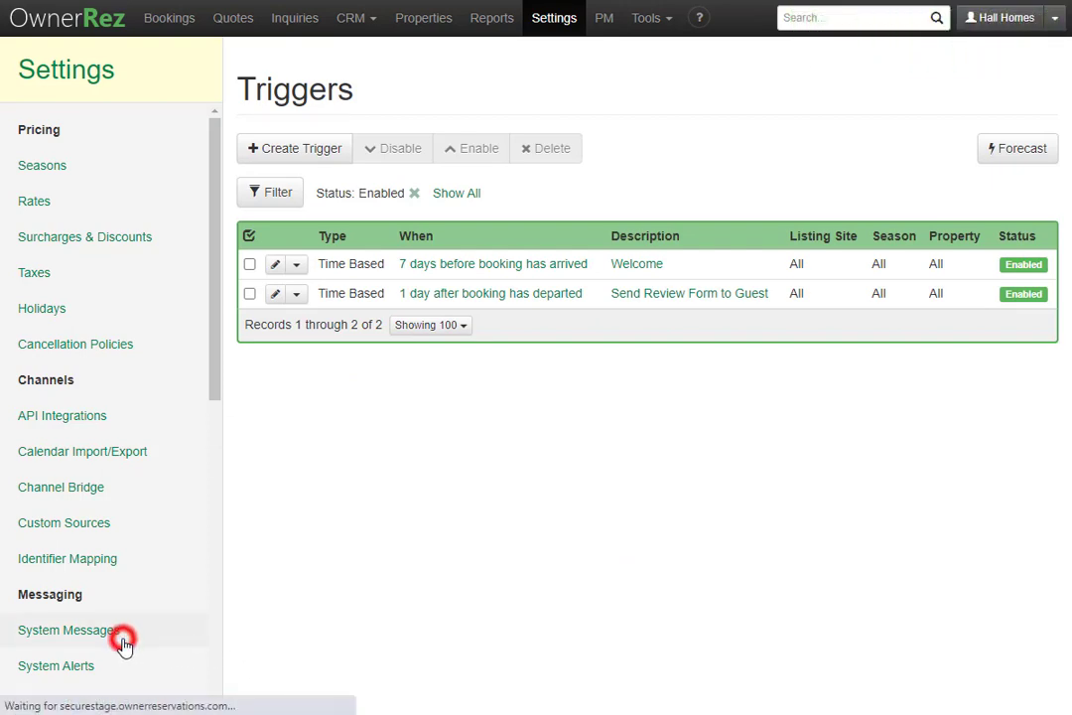
scroll(421, 615, "down", 6)
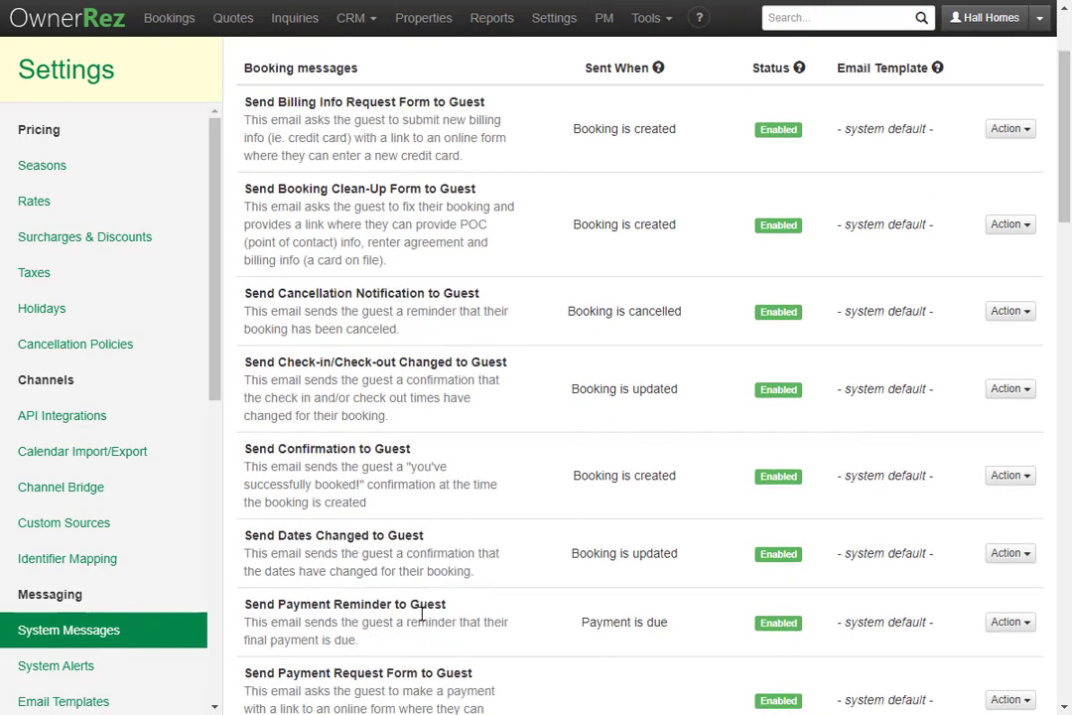
scroll(422, 615, "down", 8)
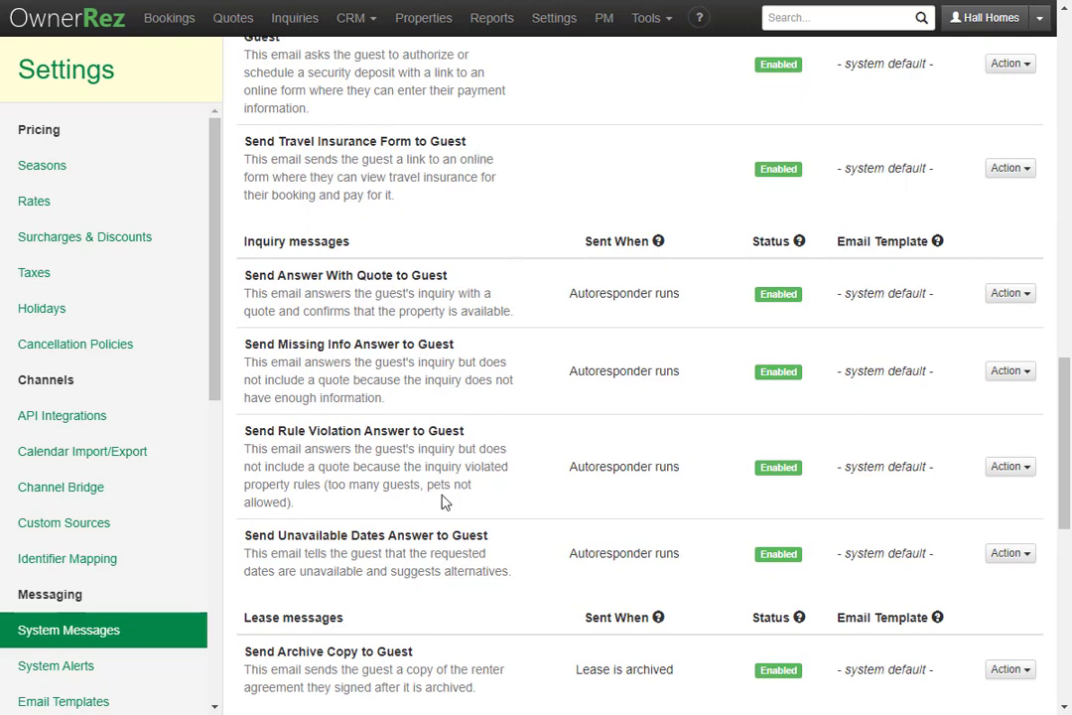
scroll(406, 357, "down", 4)
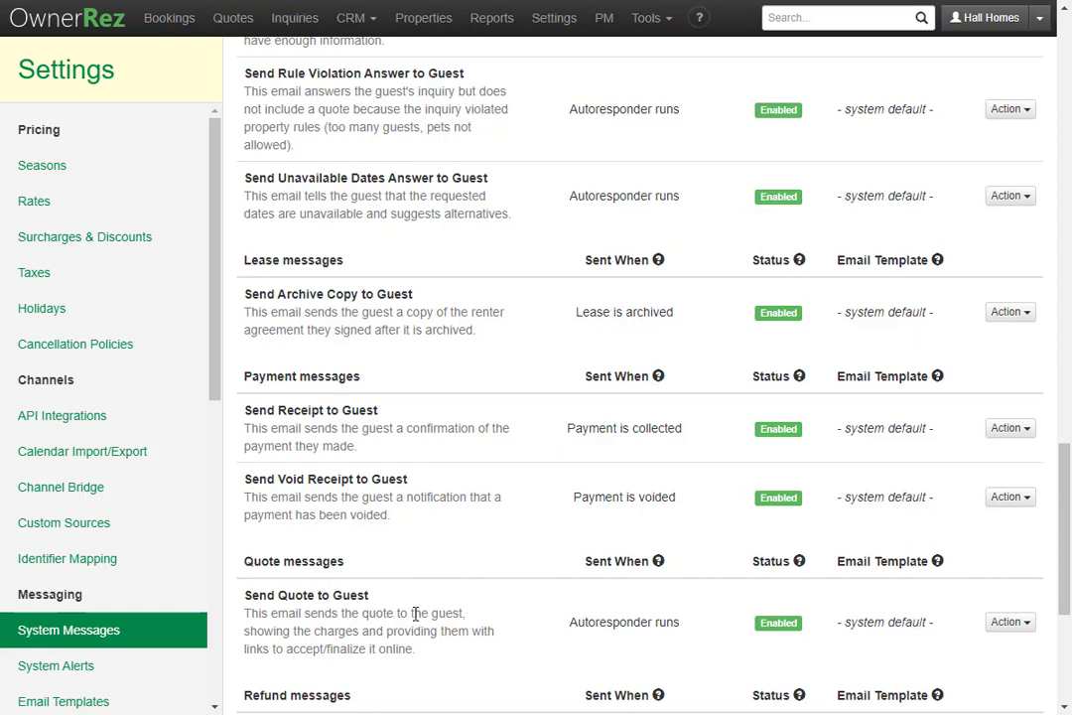
left_click(1019, 632)
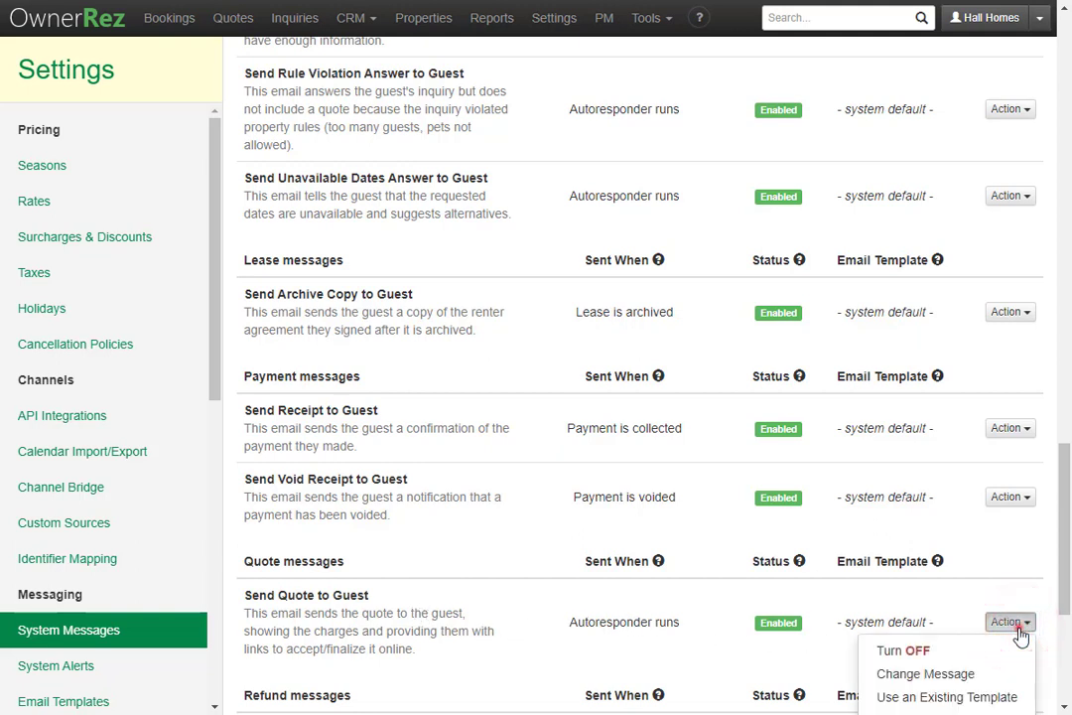
left_click(1019, 633)
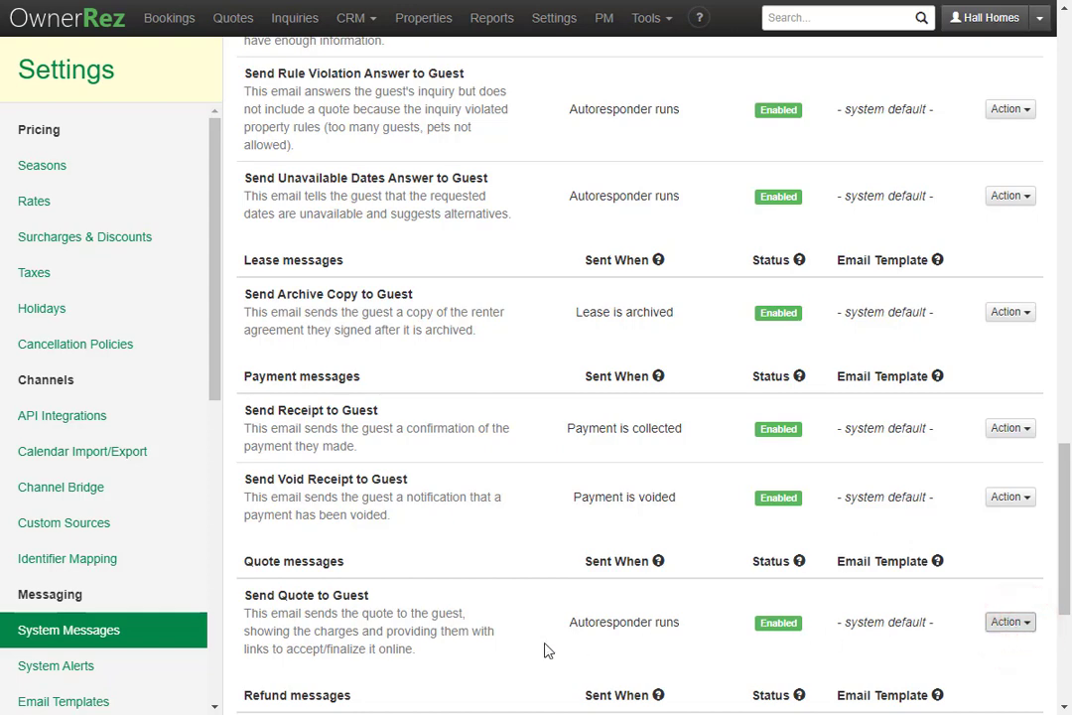
left_click(125, 665)
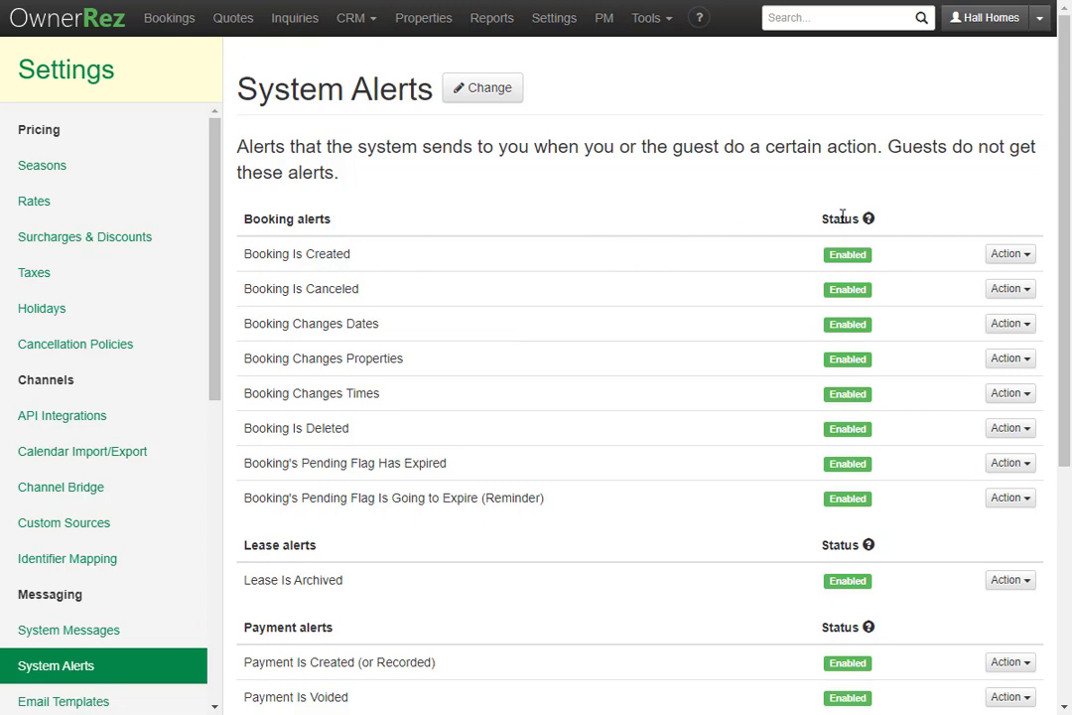
left_click(1008, 255)
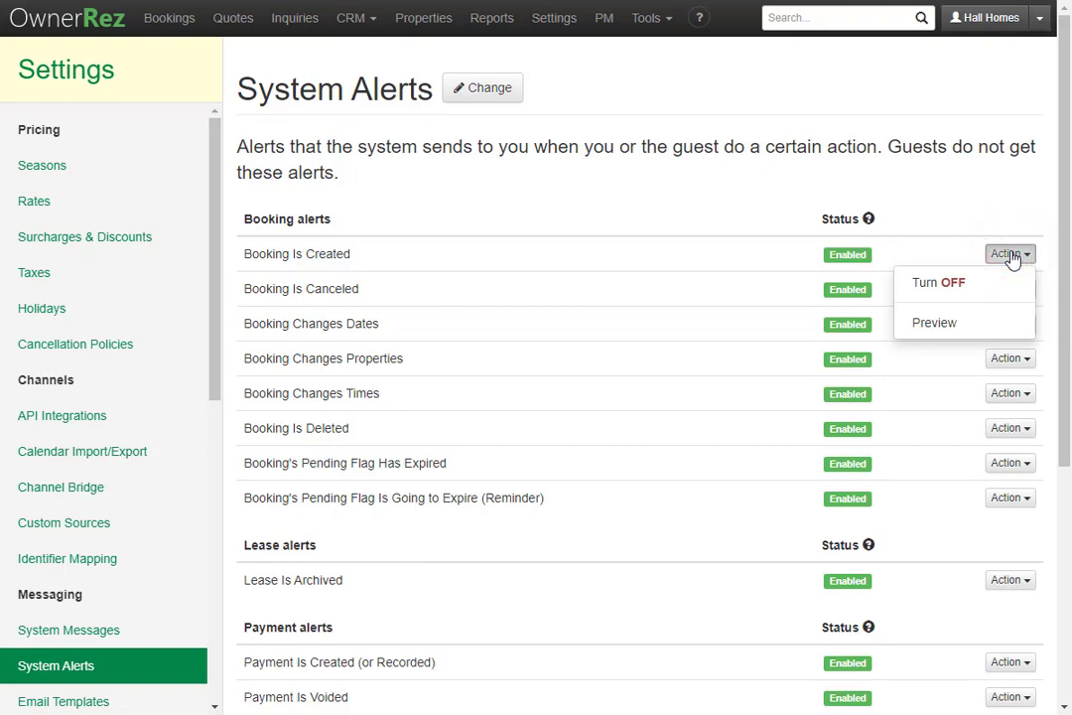
left_click(1007, 324)
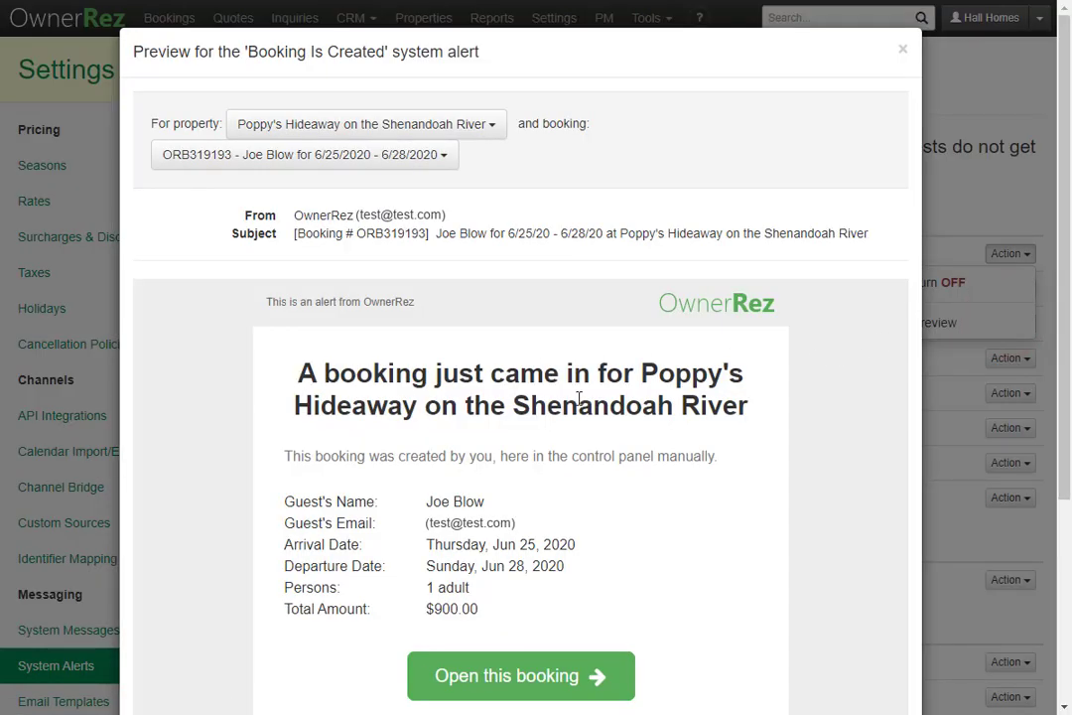
scroll(663, 403, "down", 2)
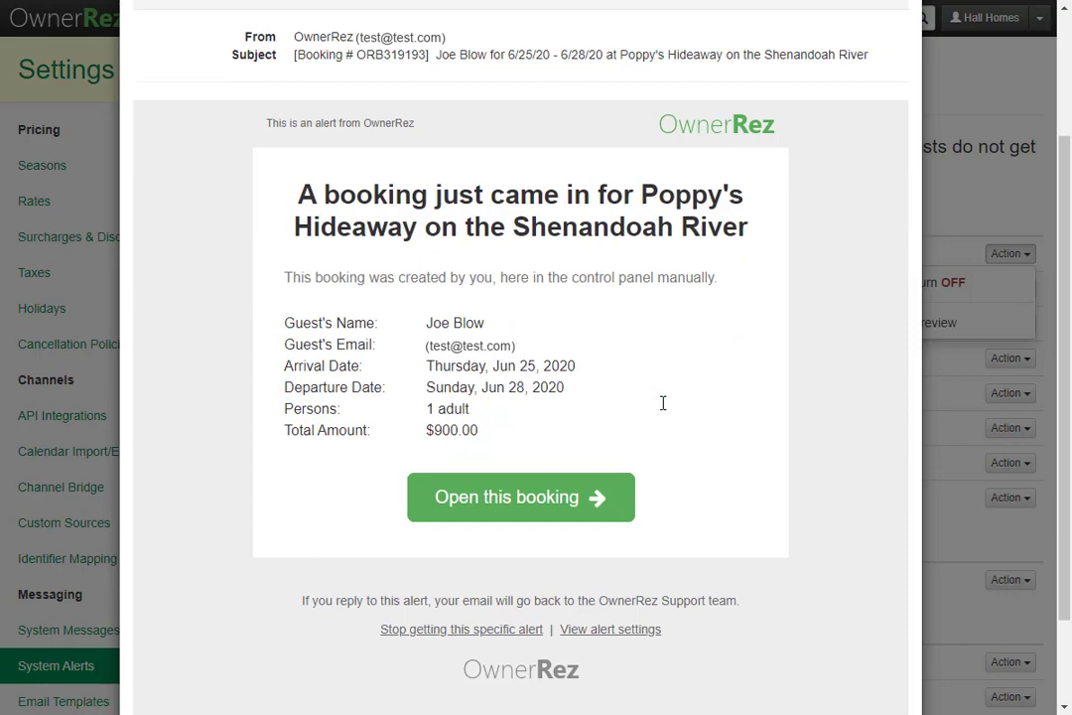
scroll(663, 403, "up", 2)
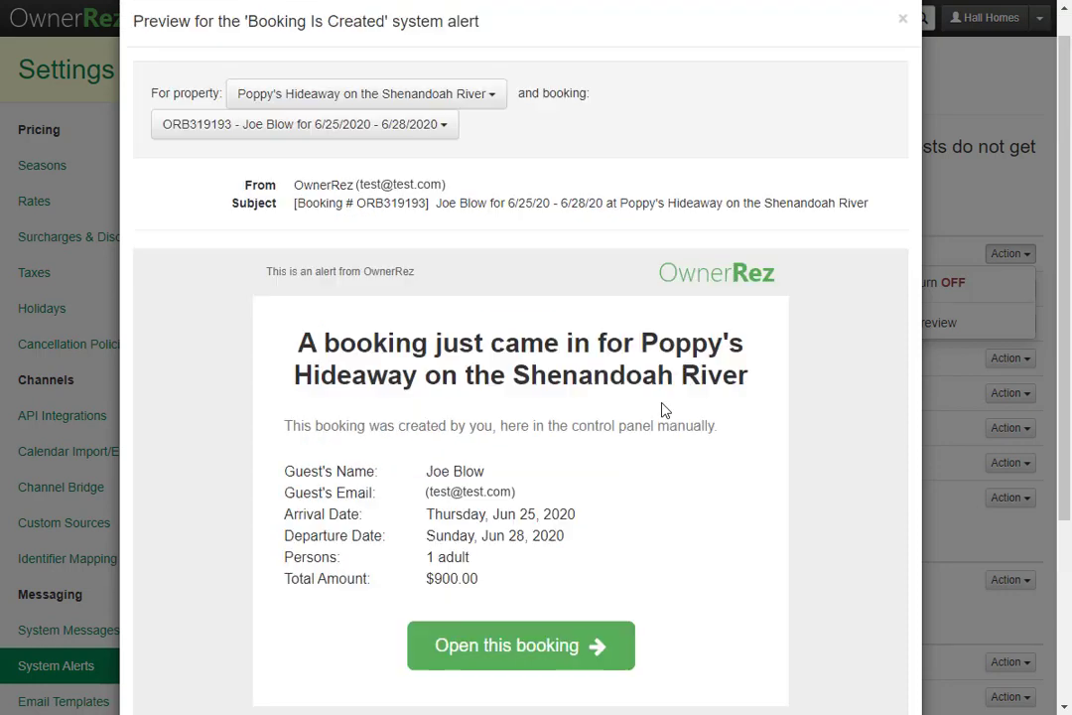
left_click(904, 50)
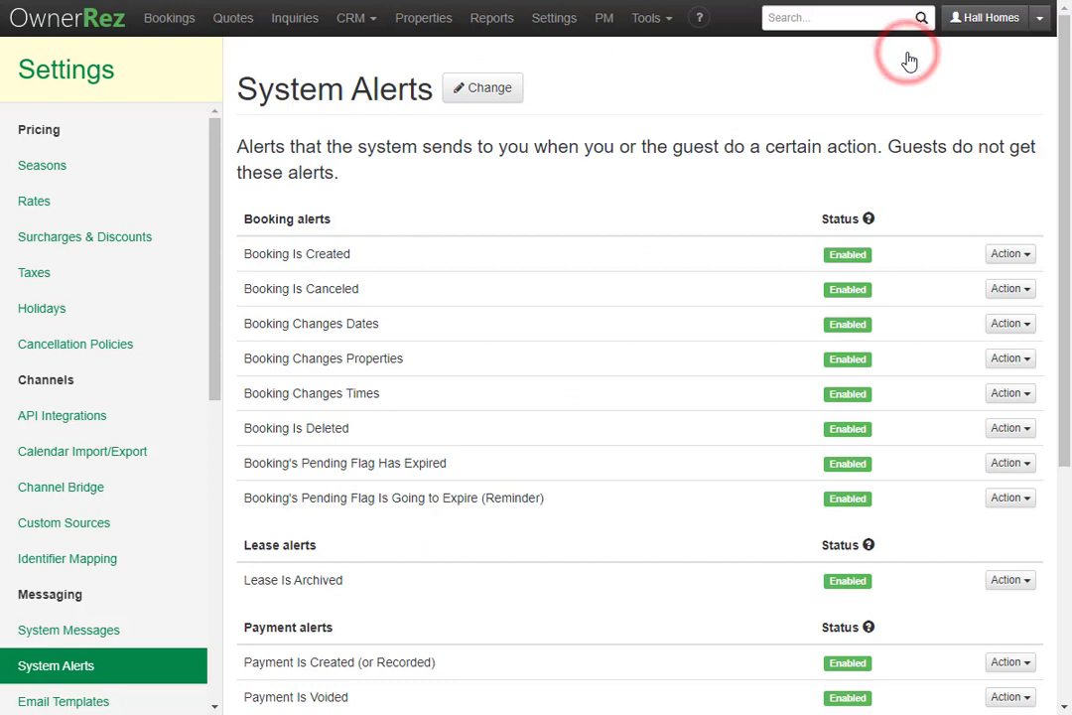
scroll(342, 222, "down", 3)
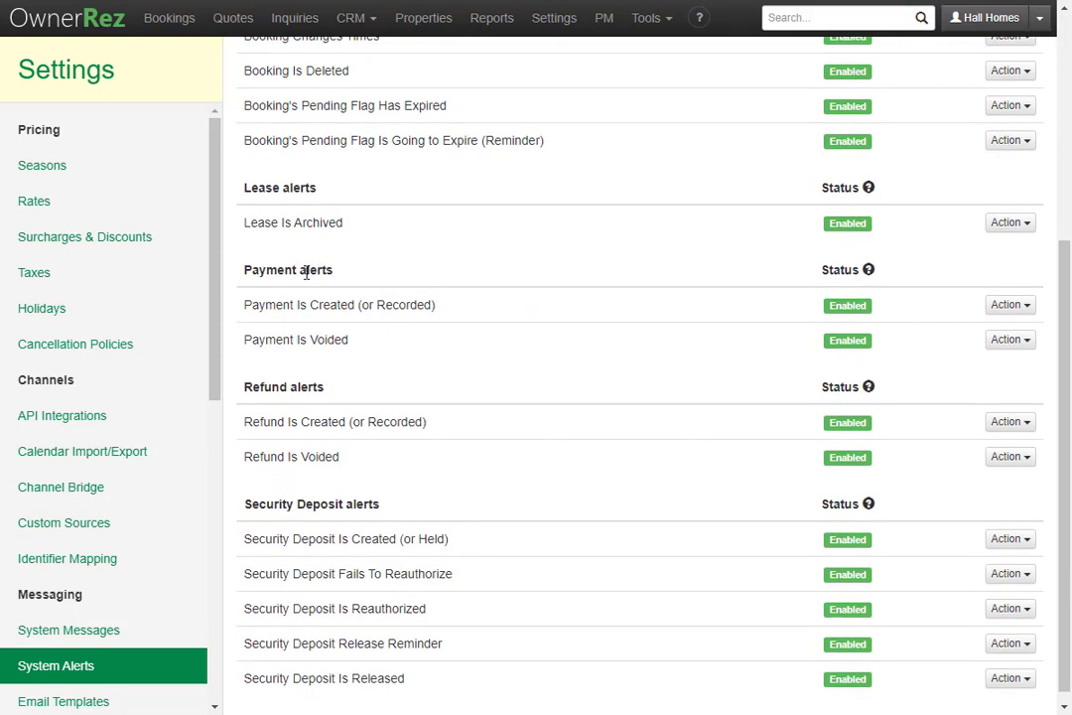
scroll(326, 443, "down", 1)
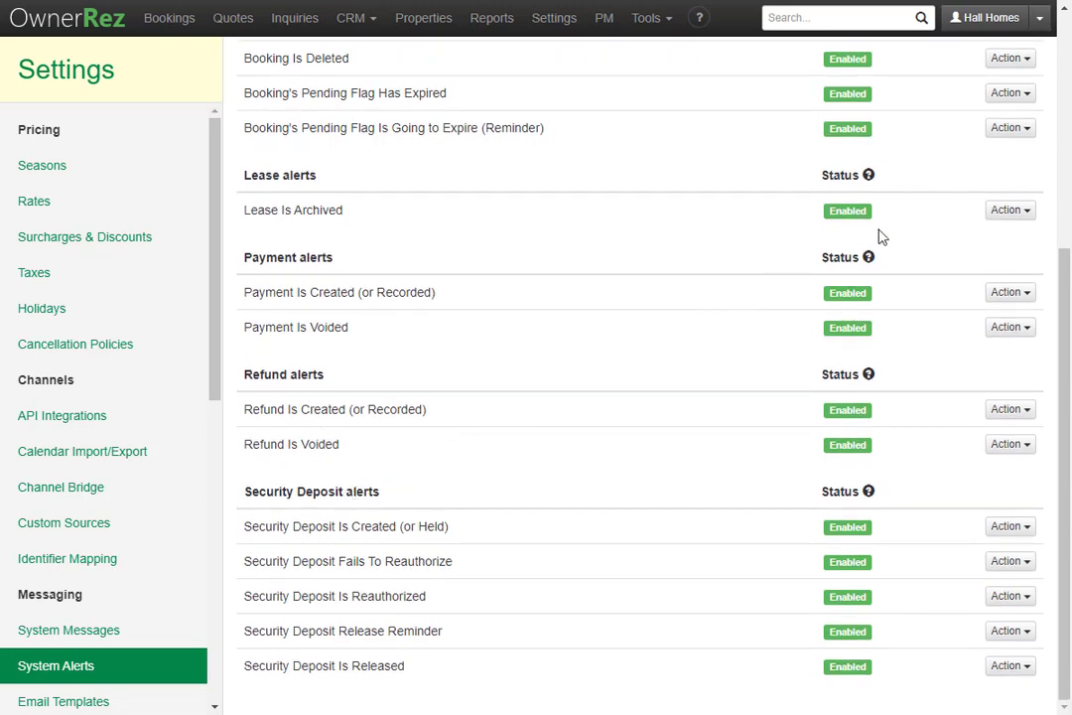
left_click(1008, 211)
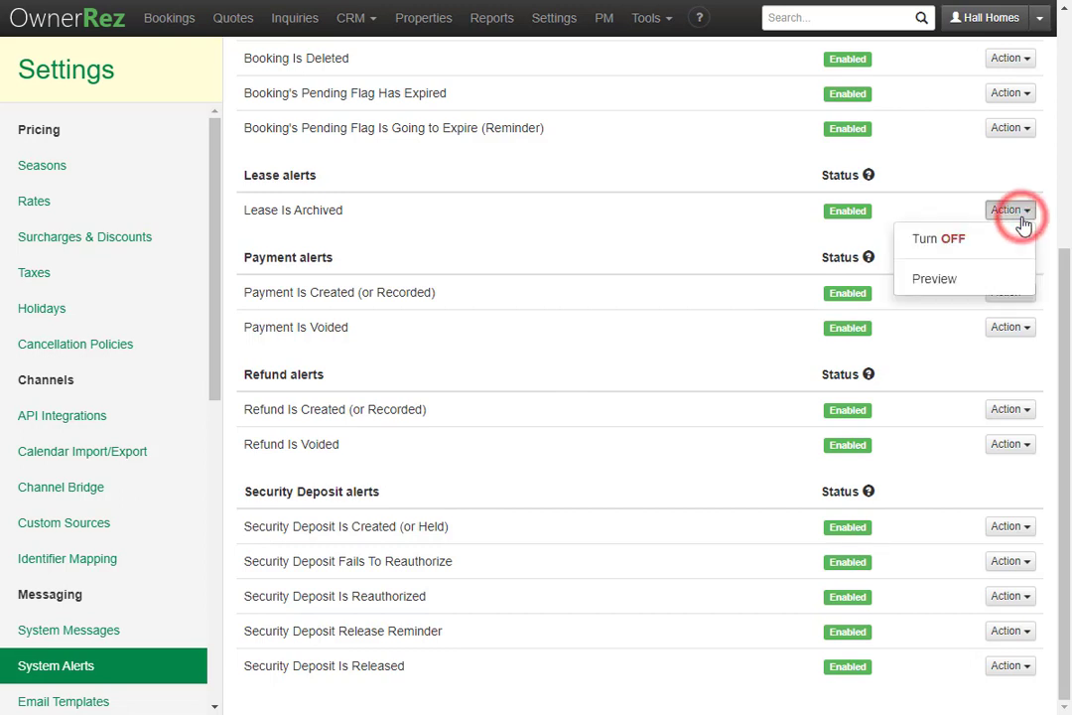
left_click(1008, 239)
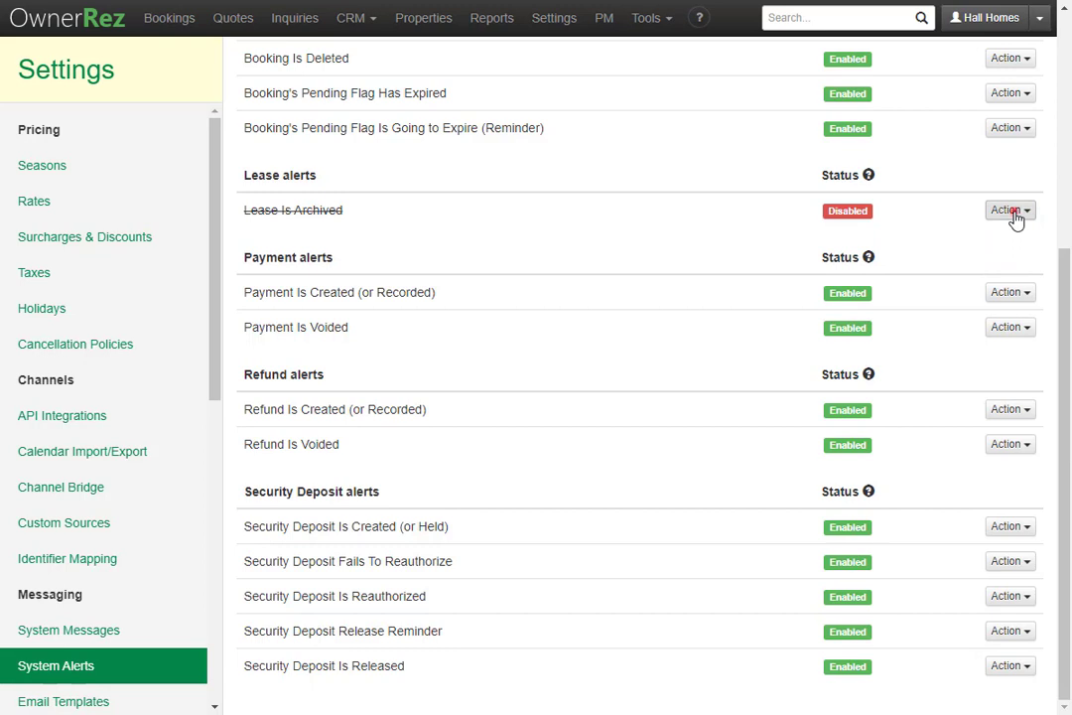
left_click(1013, 212)
left_click(1001, 240)
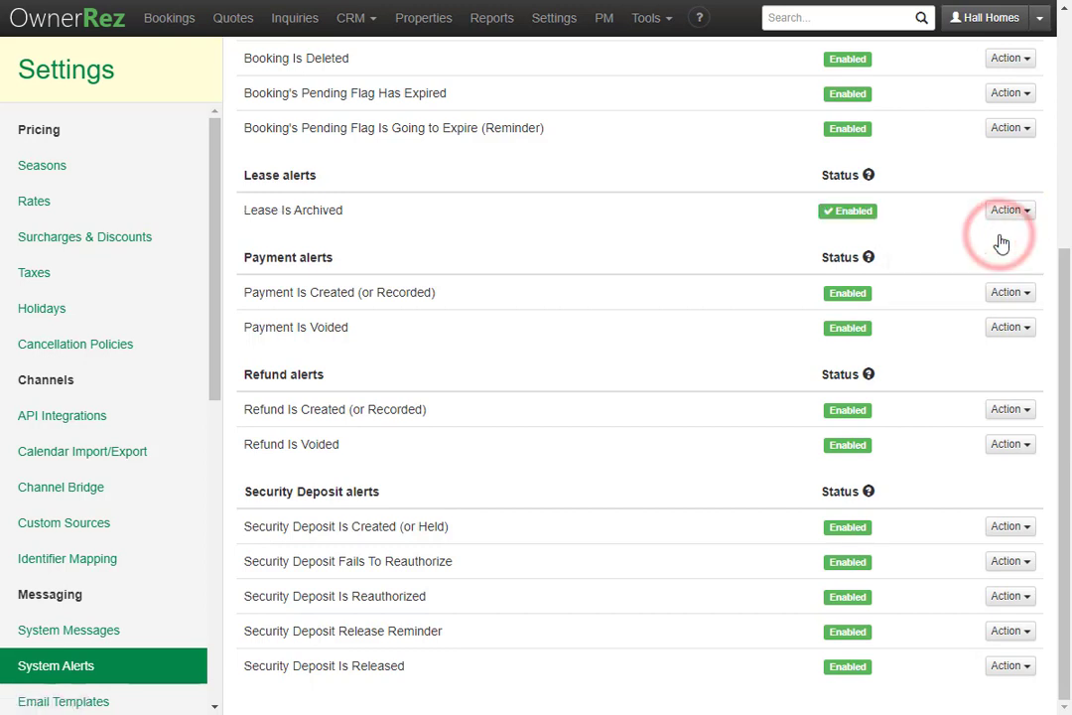
scroll(144, 455, "down", 4)
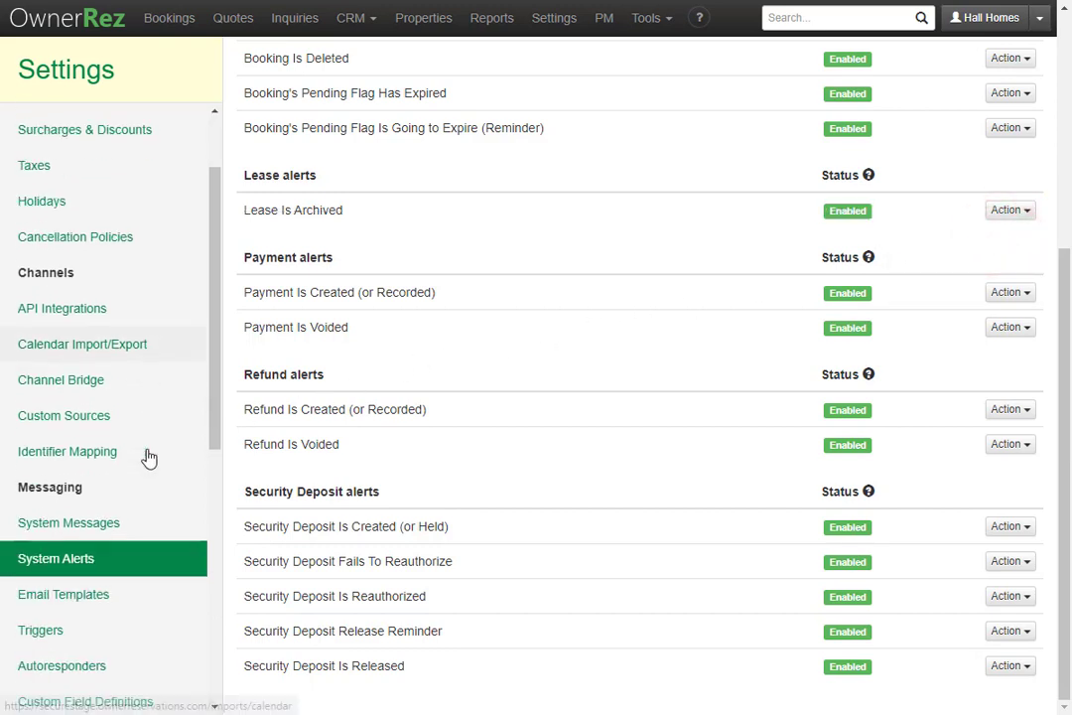
Start a new Booking email template from the Email Templates settings.
left_click(144, 349)
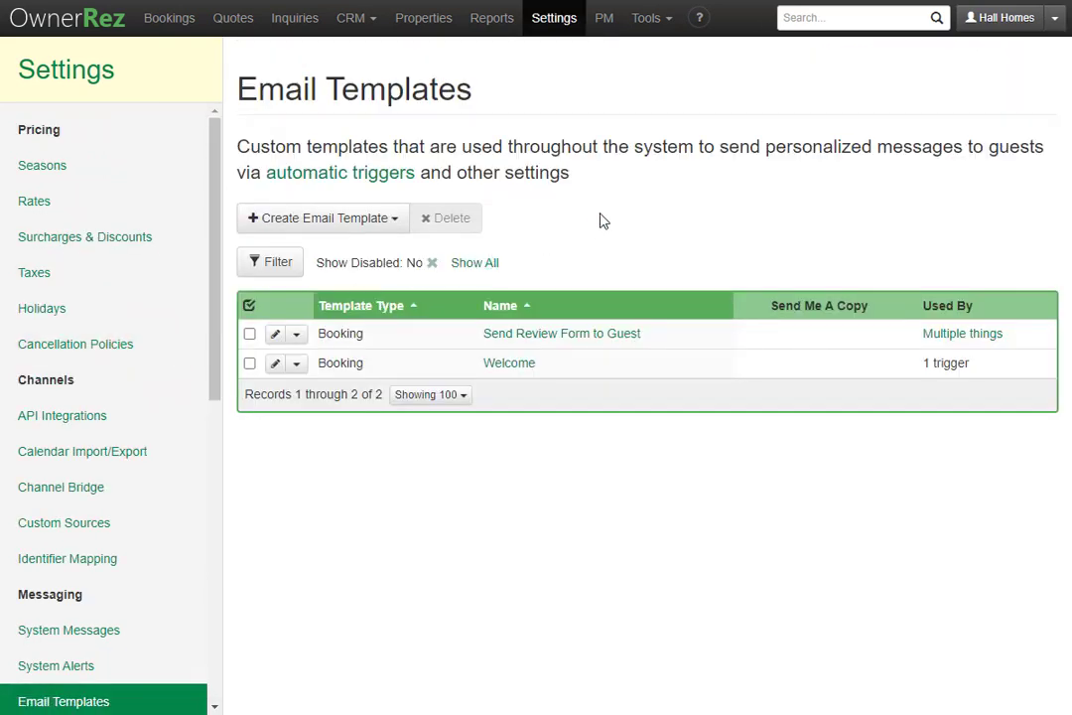
left_click(378, 231)
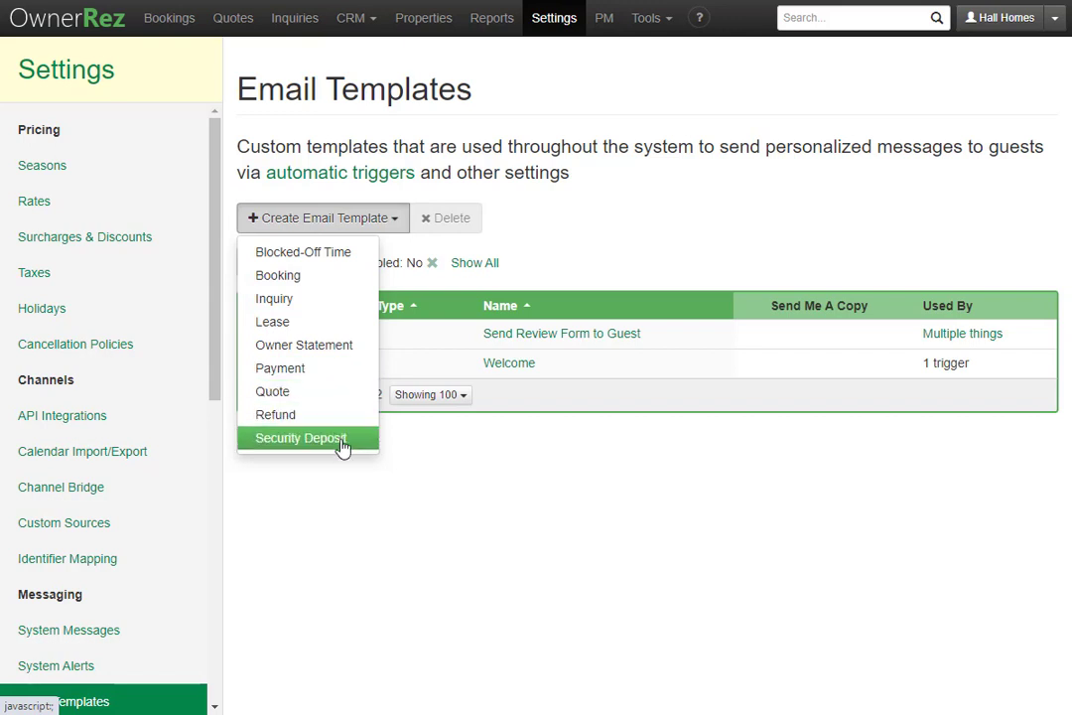
left_click(340, 284)
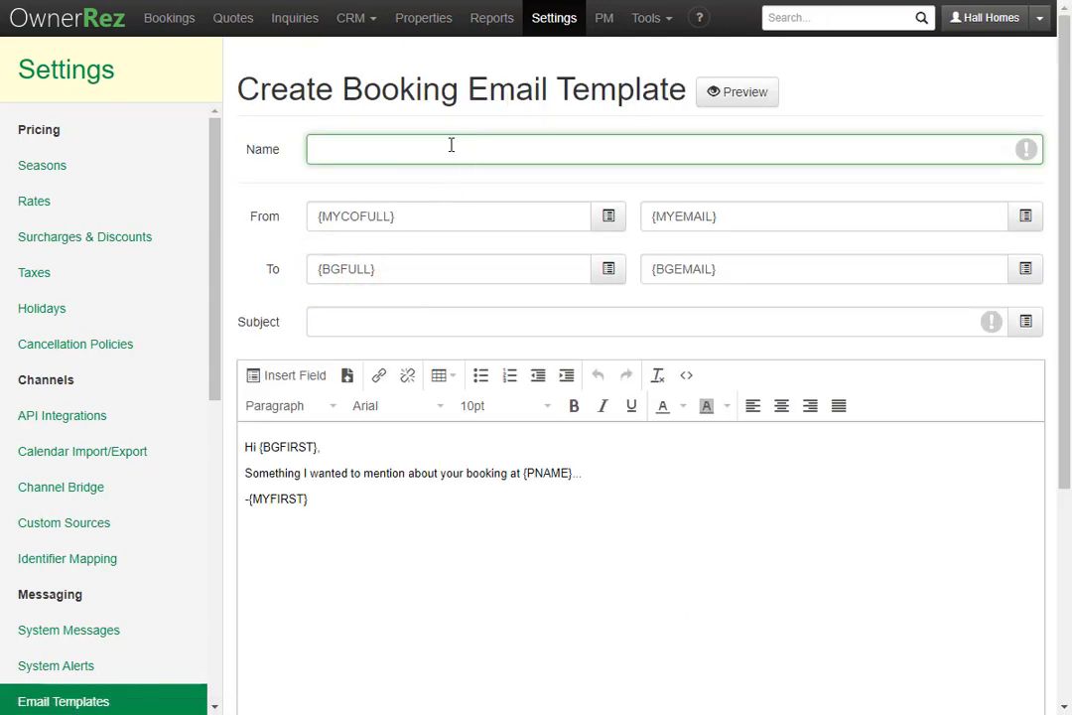
Place the cursor after -{MYFIRST} at the end of the body and bring up Insert Field.
left_click(450, 311)
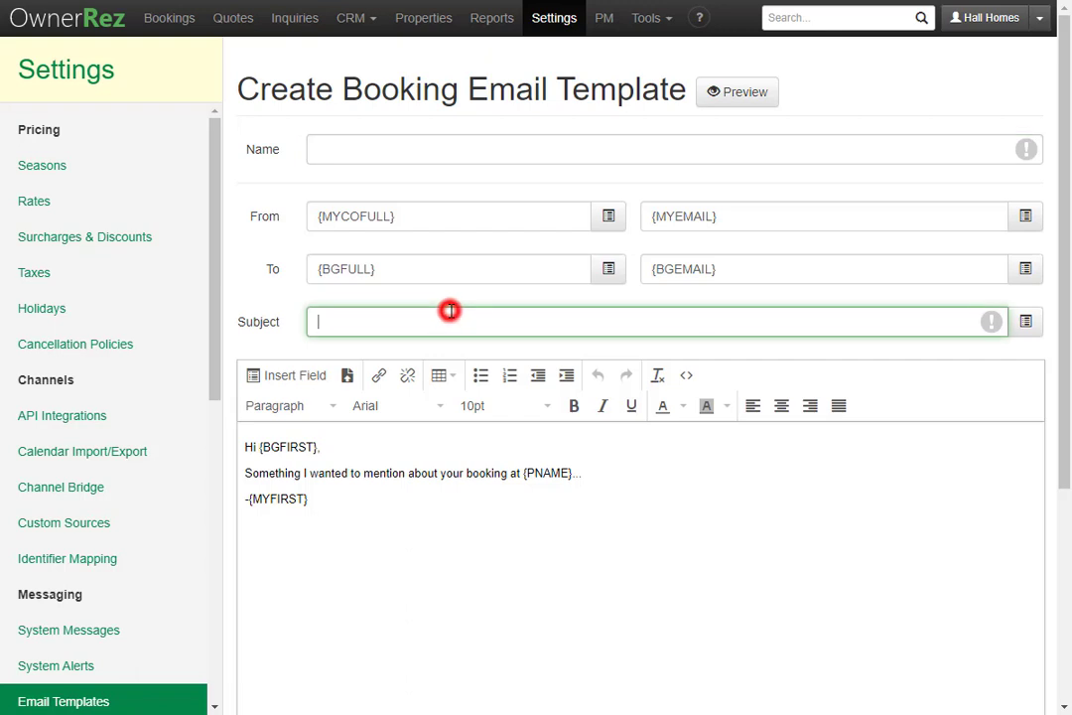
scroll(404, 443, "down", 2)
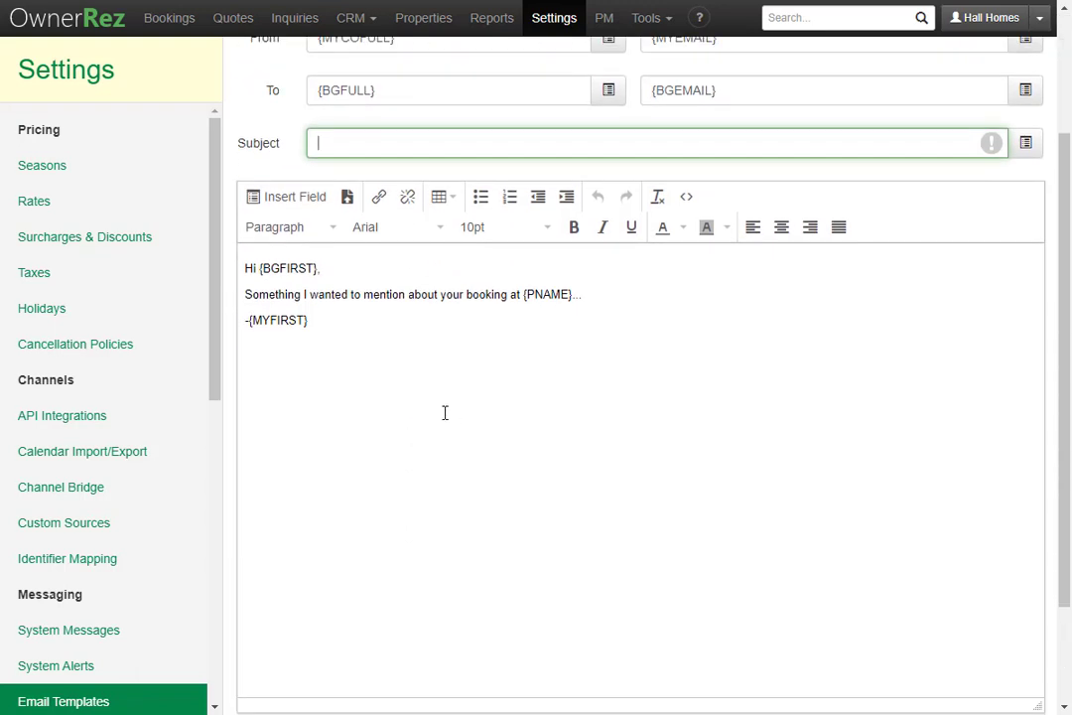
left_click_drag(443, 409, 223, 250)
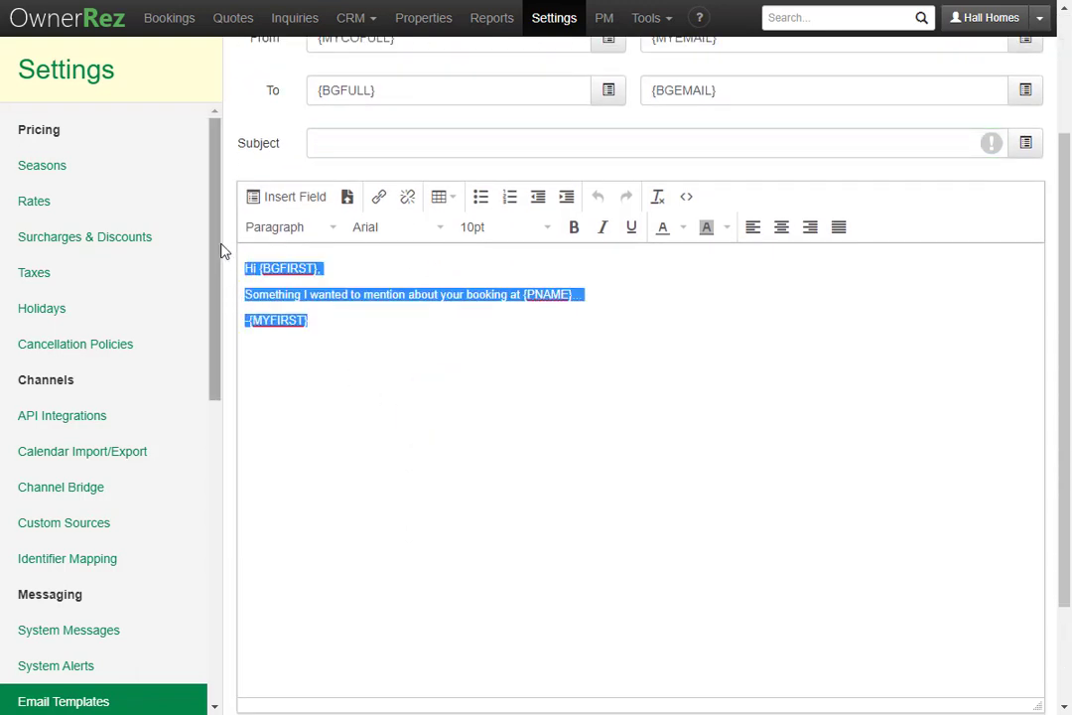
left_click(328, 321)
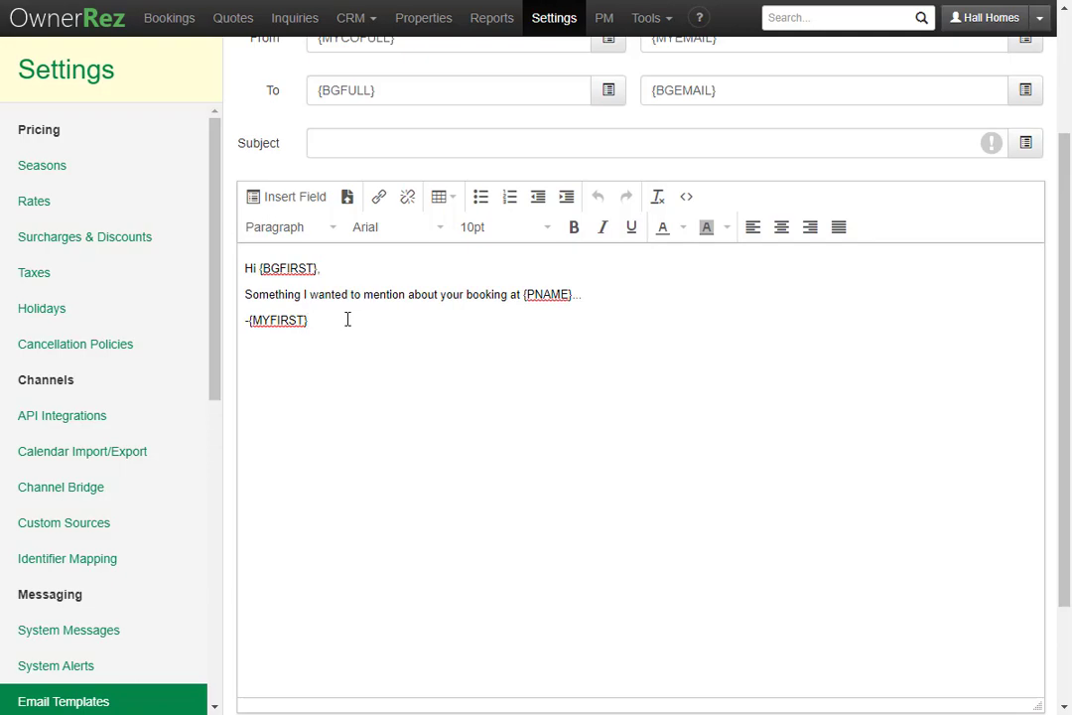
left_click(300, 198)
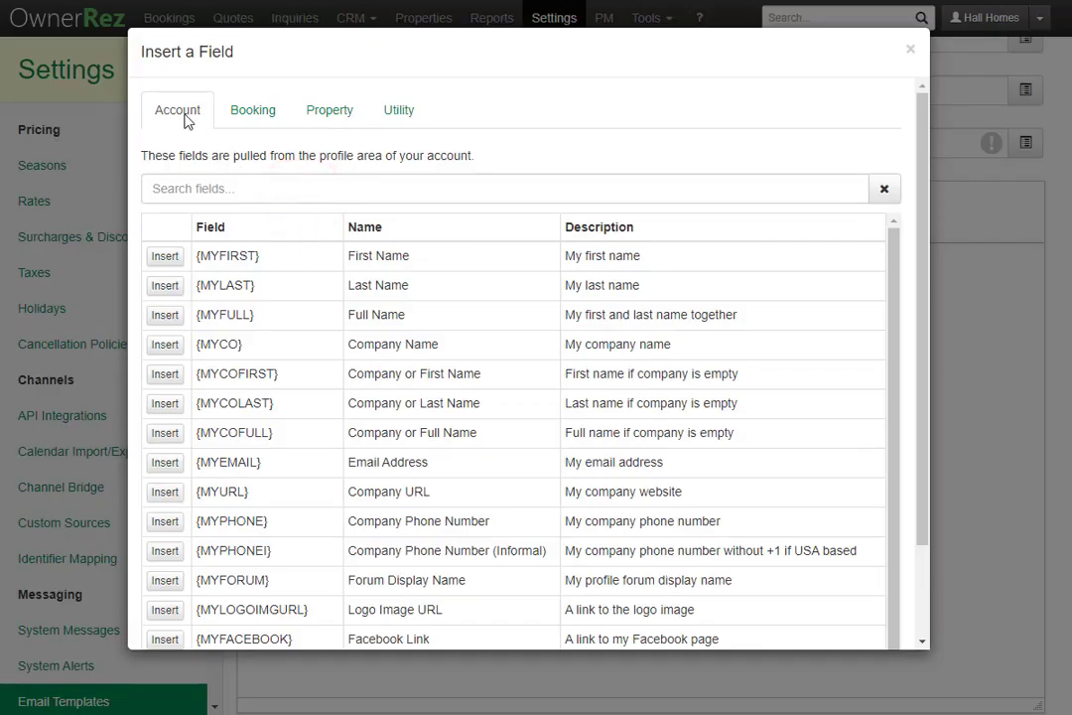
Look through the booking, property and utility fields, then insert the current date {ZCURDAT} after the signature.
left_click(255, 112)
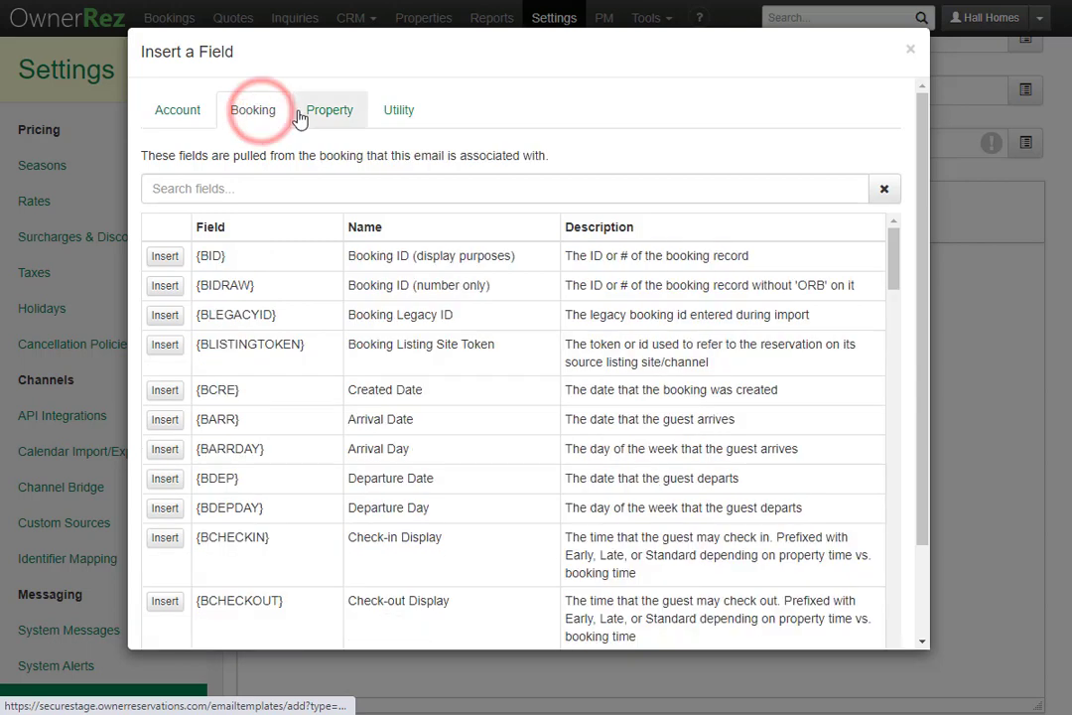
left_click(339, 111)
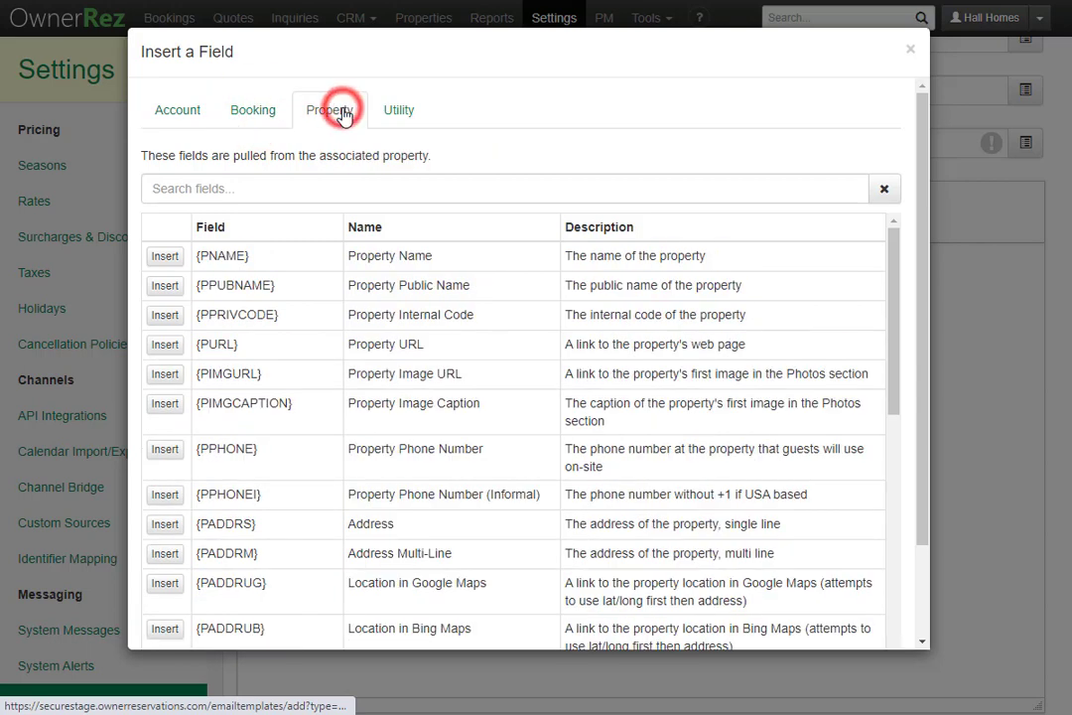
left_click(401, 113)
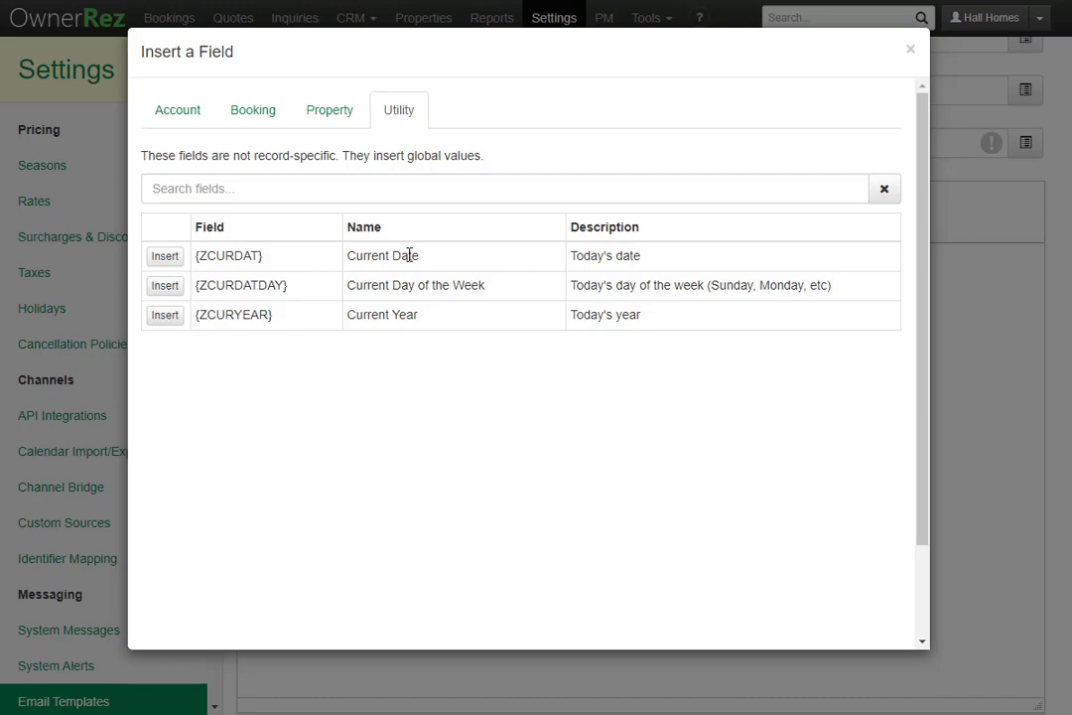
left_click(165, 256)
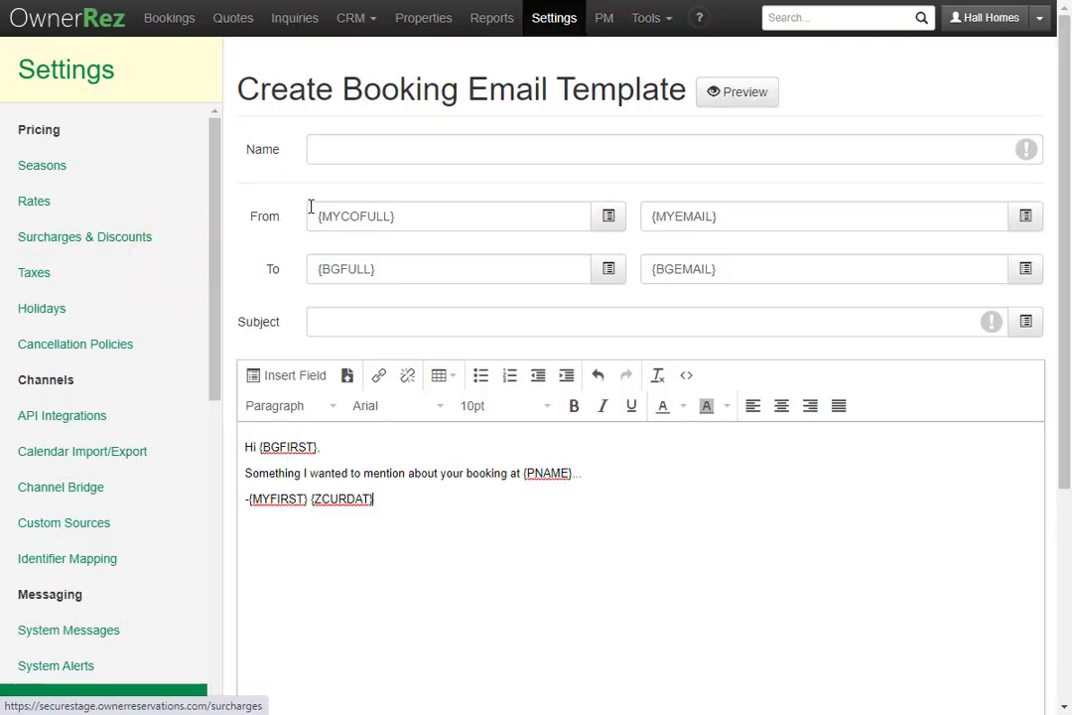
Preview the template email, then put the cursor after the booking line.
left_click(716, 94)
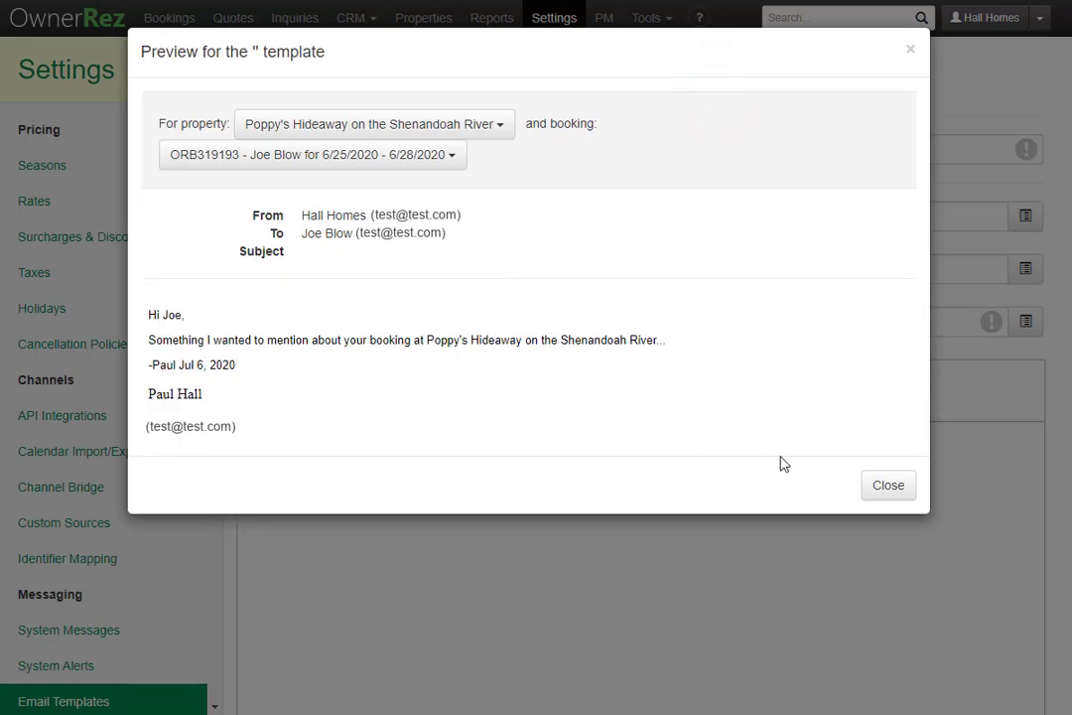
left_click(888, 485)
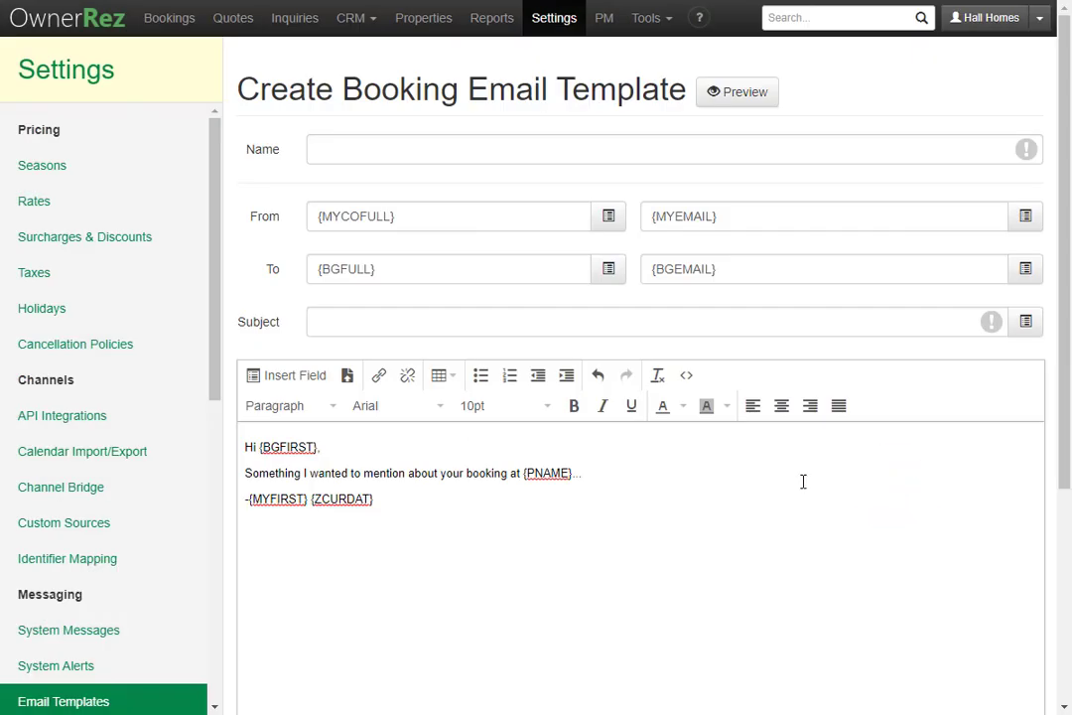
left_click(631, 475)
Add a Check in line containing the arrival date field {BARR}.
key("Return")
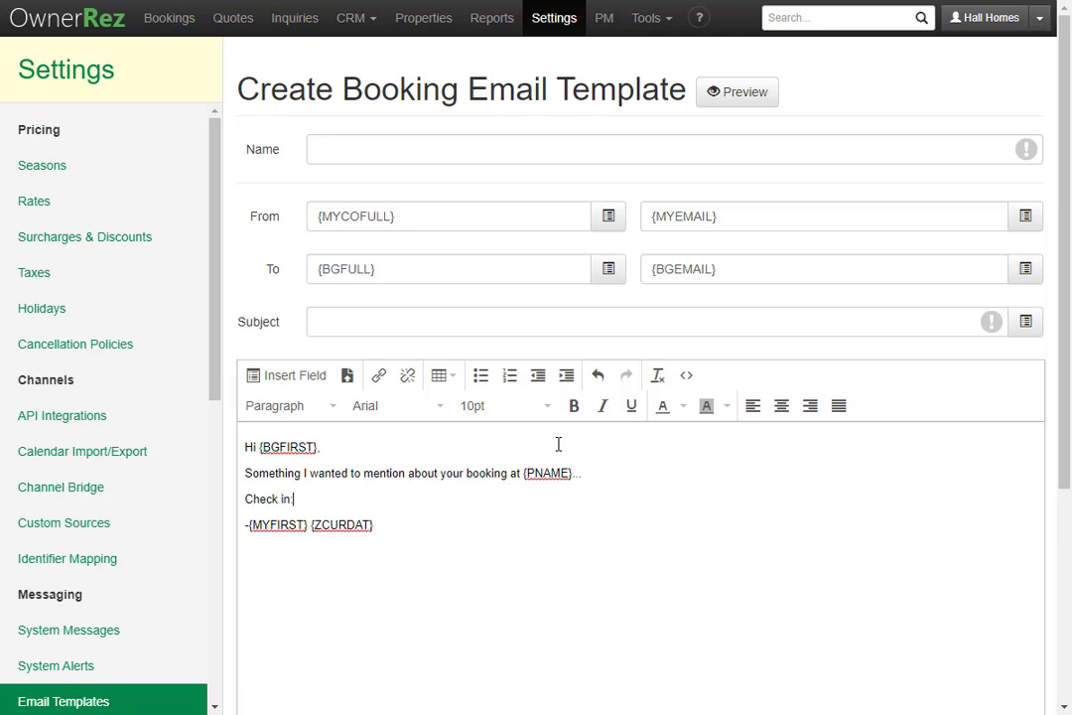
left_click(279, 378)
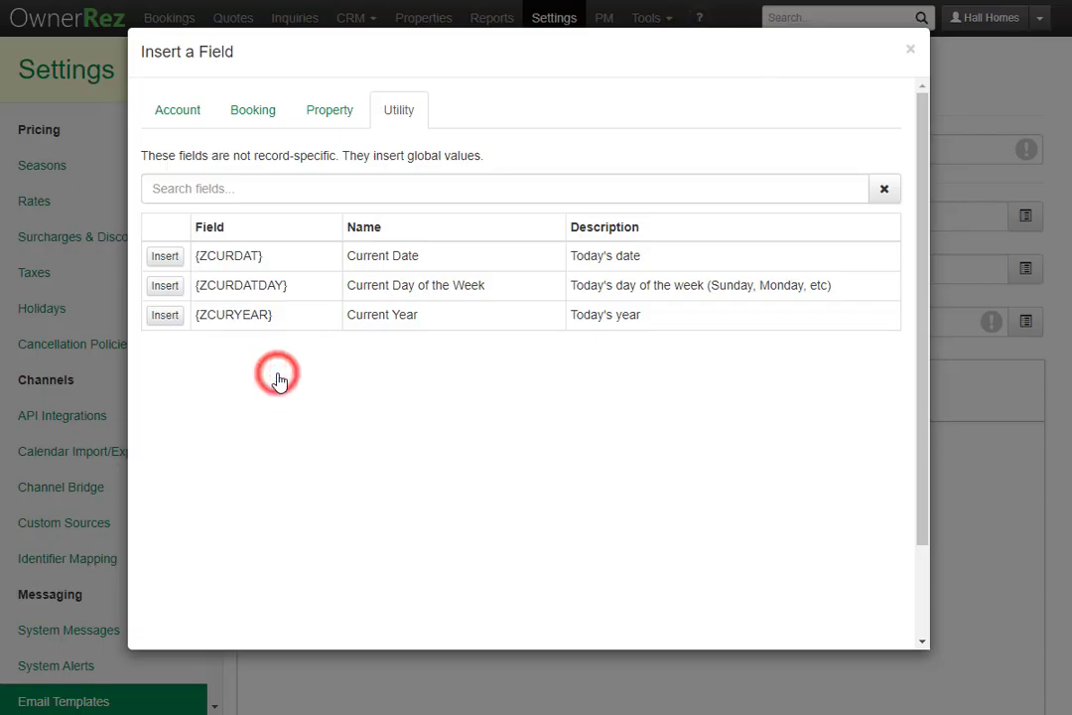
left_click(268, 107)
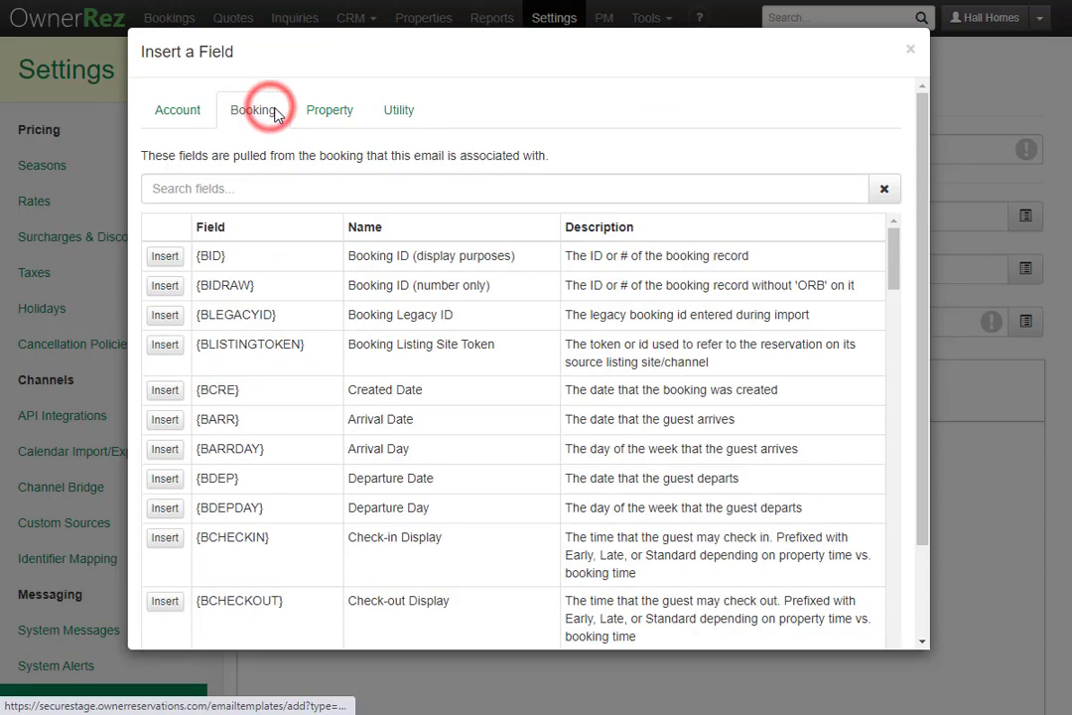
left_click(165, 420)
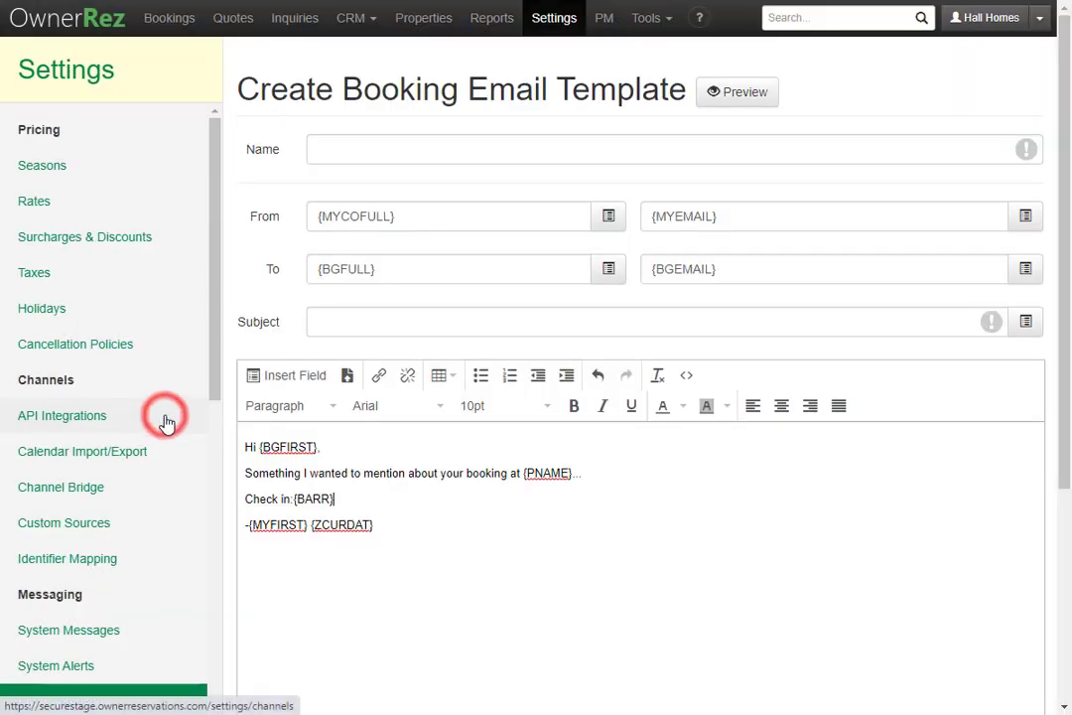
Preview the rendered email, then cancel the draft template.
left_click(724, 92)
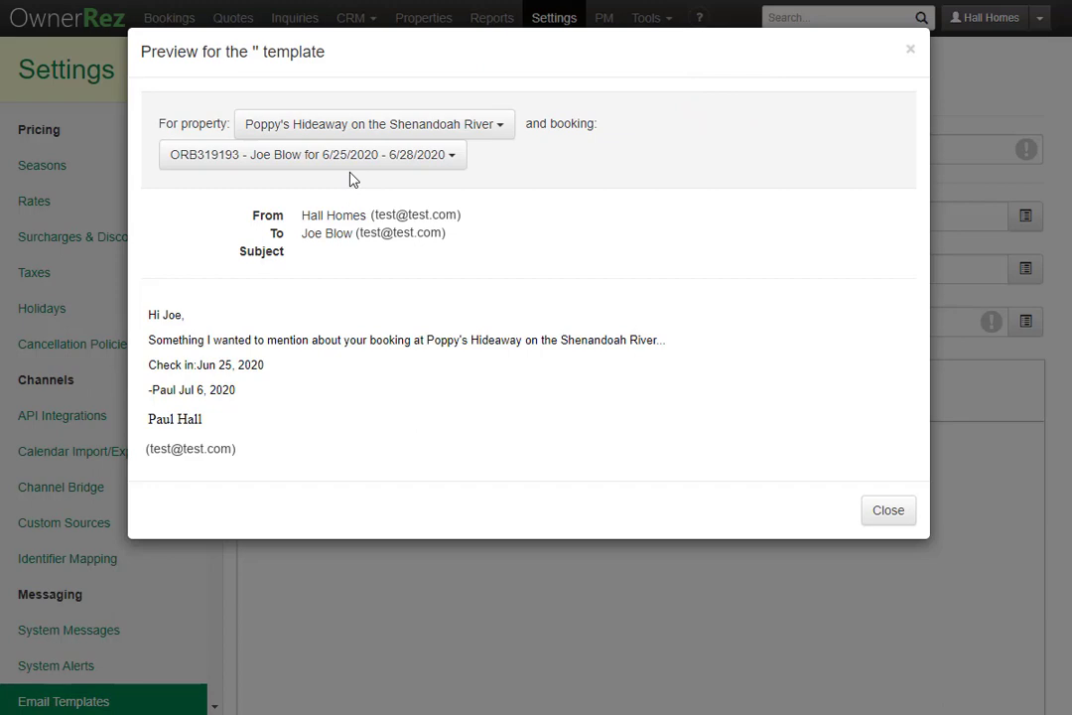
left_click(887, 510)
scroll(890, 508, "down", 3)
scroll(890, 508, "down", 1)
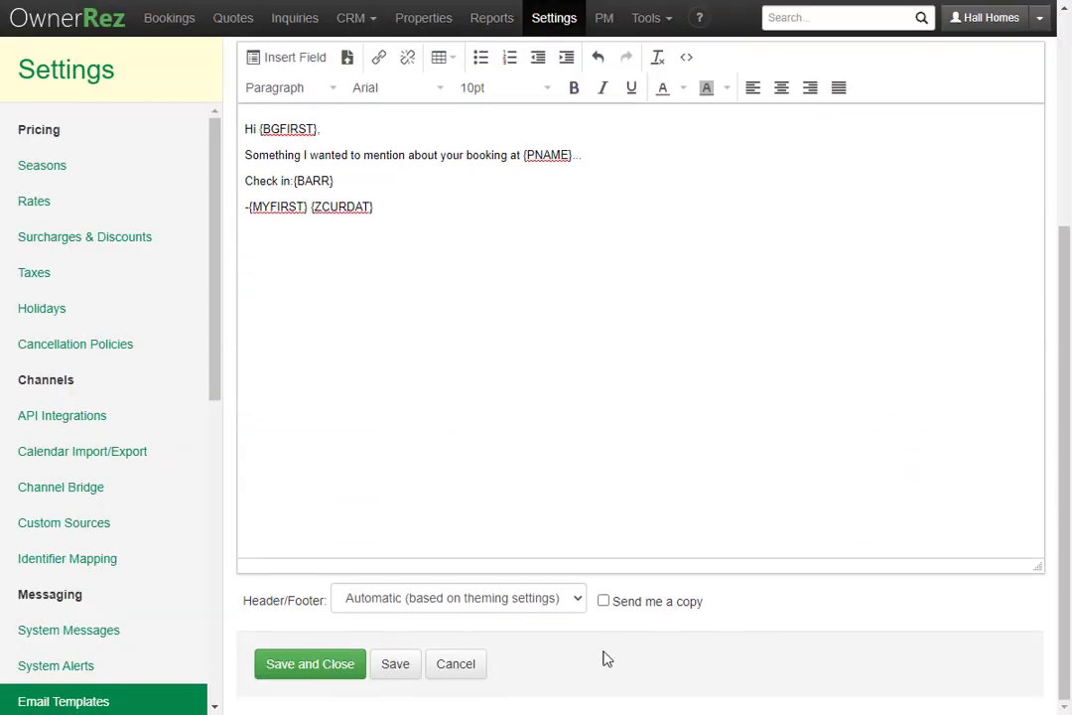
left_click(472, 670)
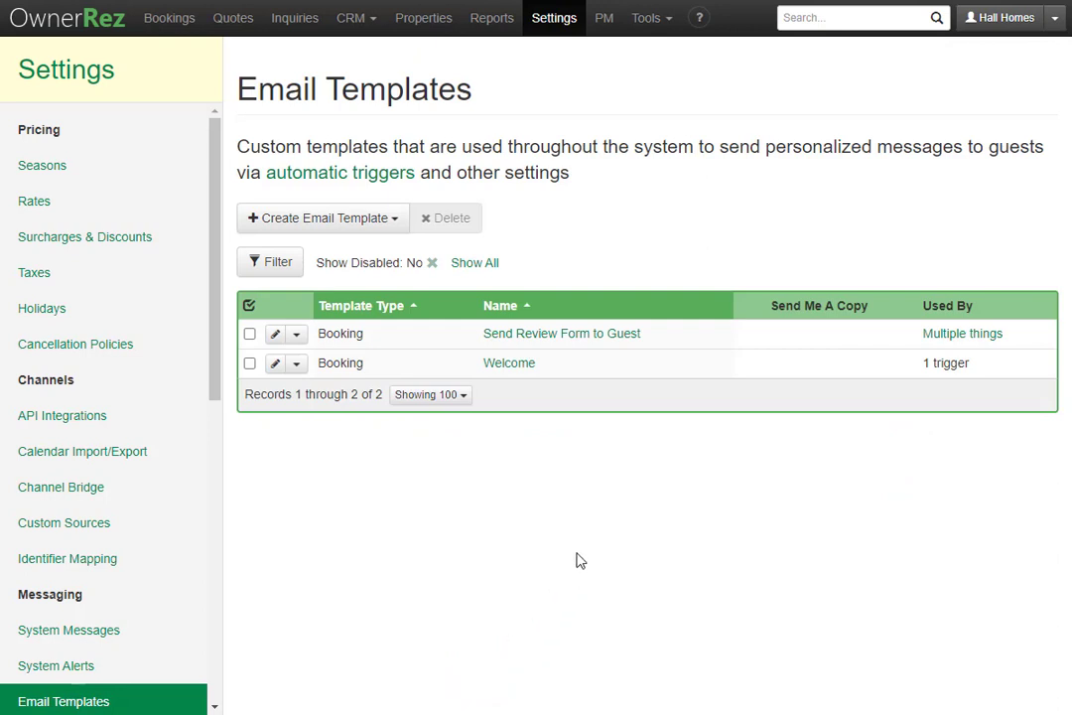
Inspect the Welcome template, then begin a new trigger from the Triggers settings.
left_click(515, 365)
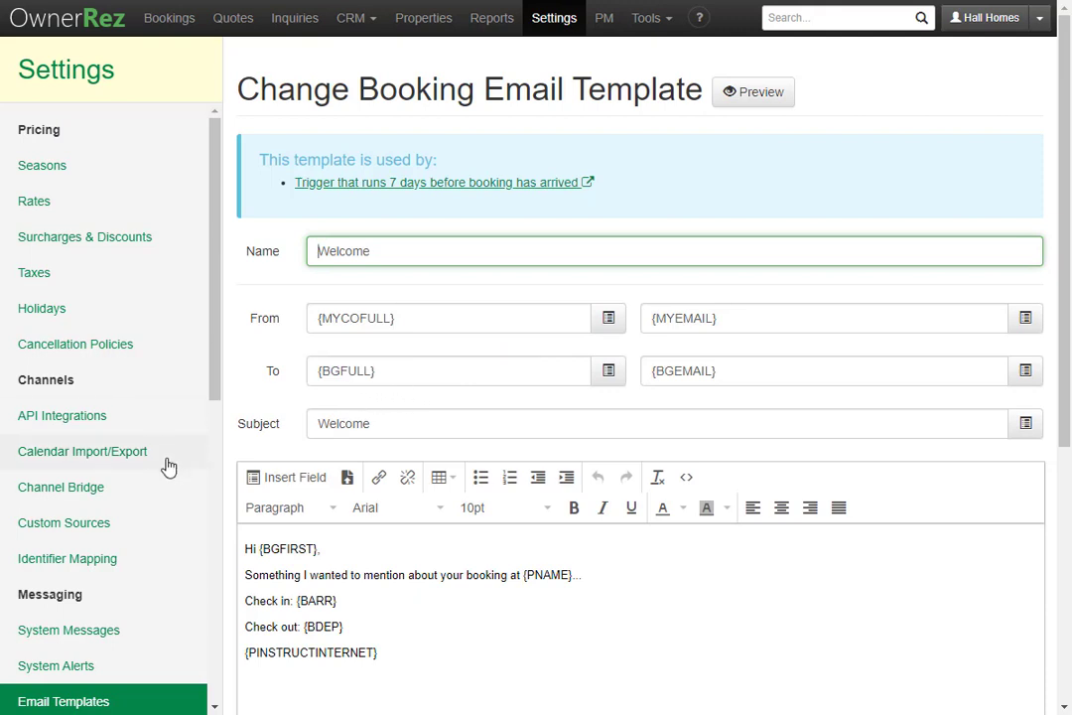
scroll(168, 467, "down", 3)
left_click(72, 381)
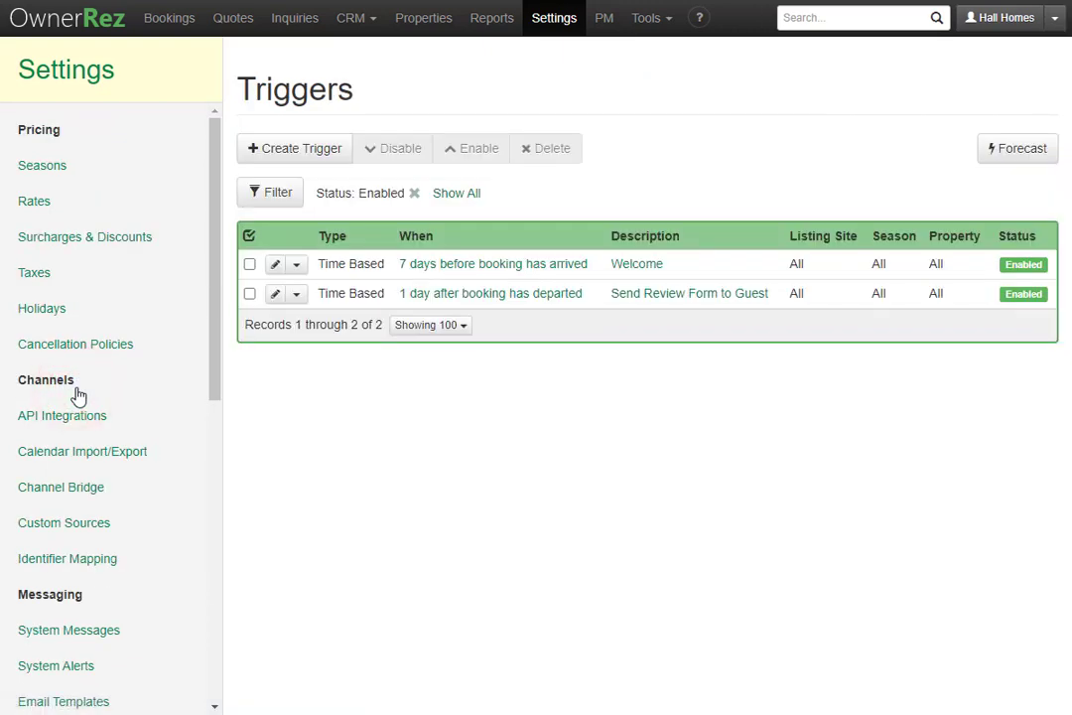
left_click(300, 157)
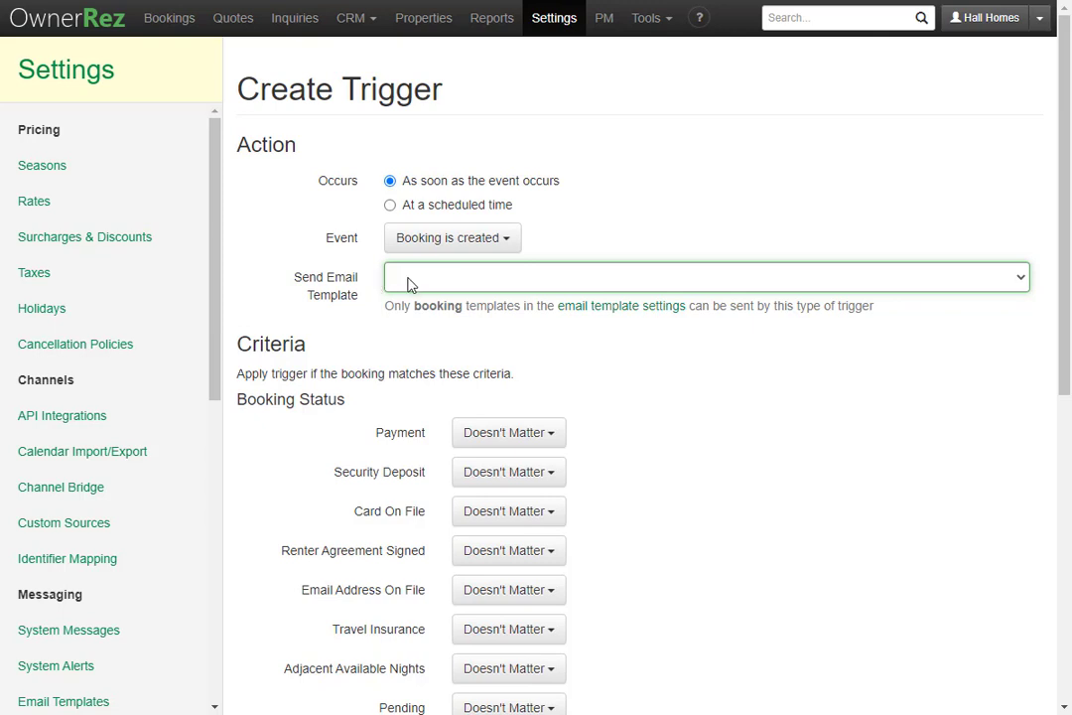
Draft a trigger sending the Welcome template at a scheduled time of 7 days, then cancel it.
left_click(504, 288)
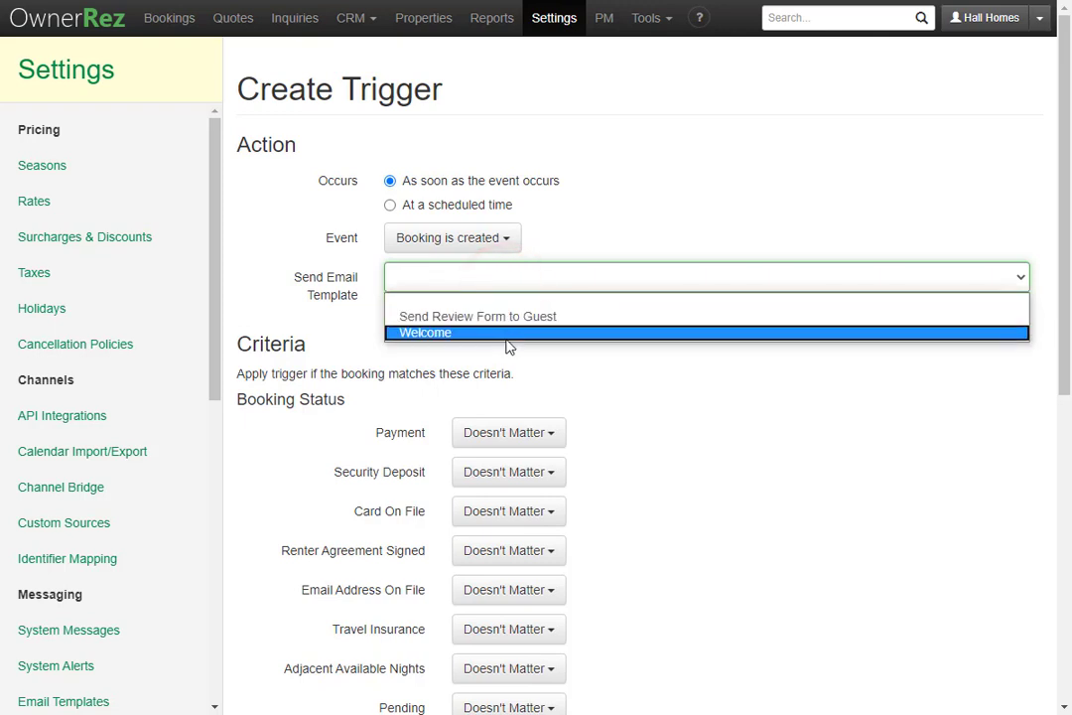
left_click(510, 335)
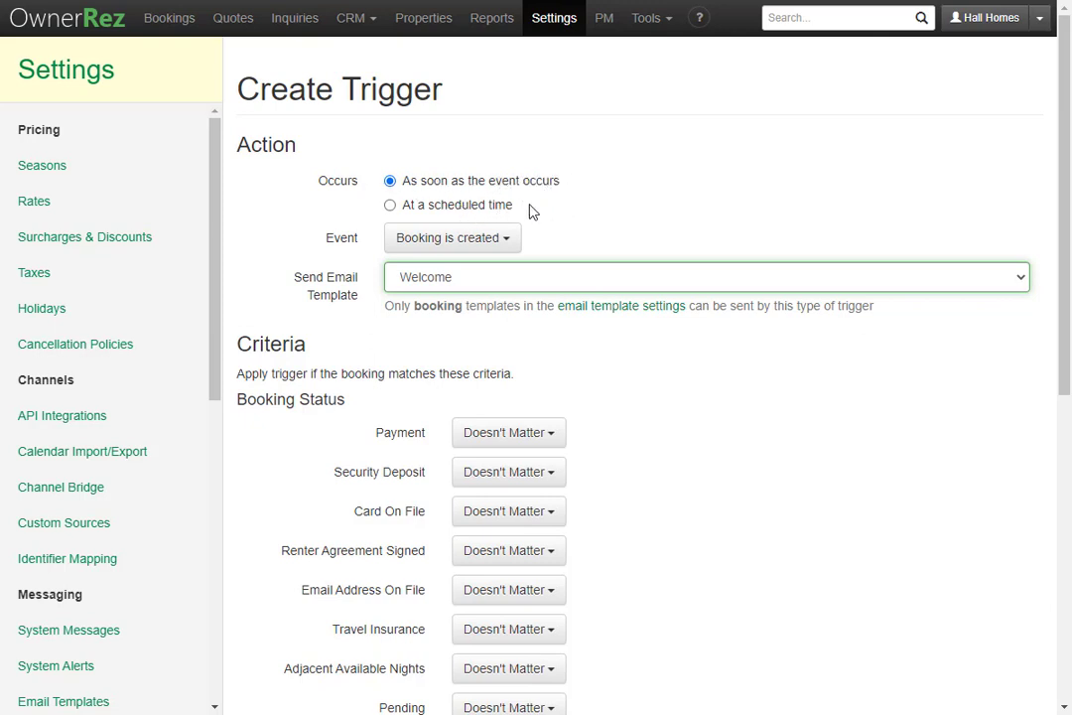
left_click(464, 208)
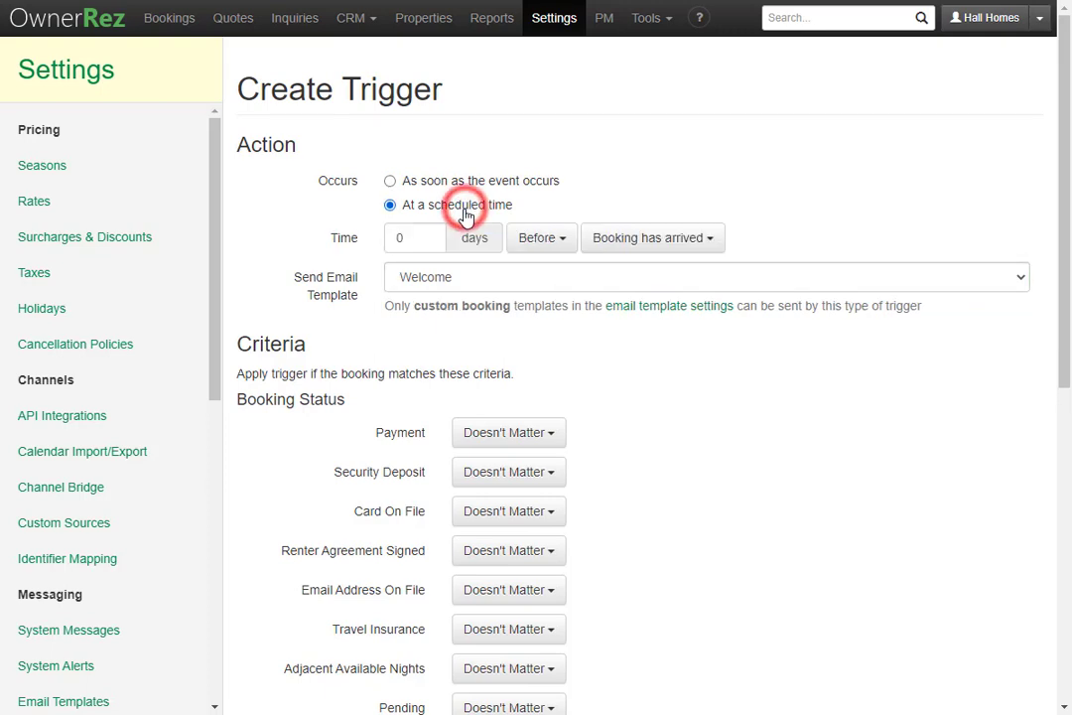
double_click(421, 239)
type("7")
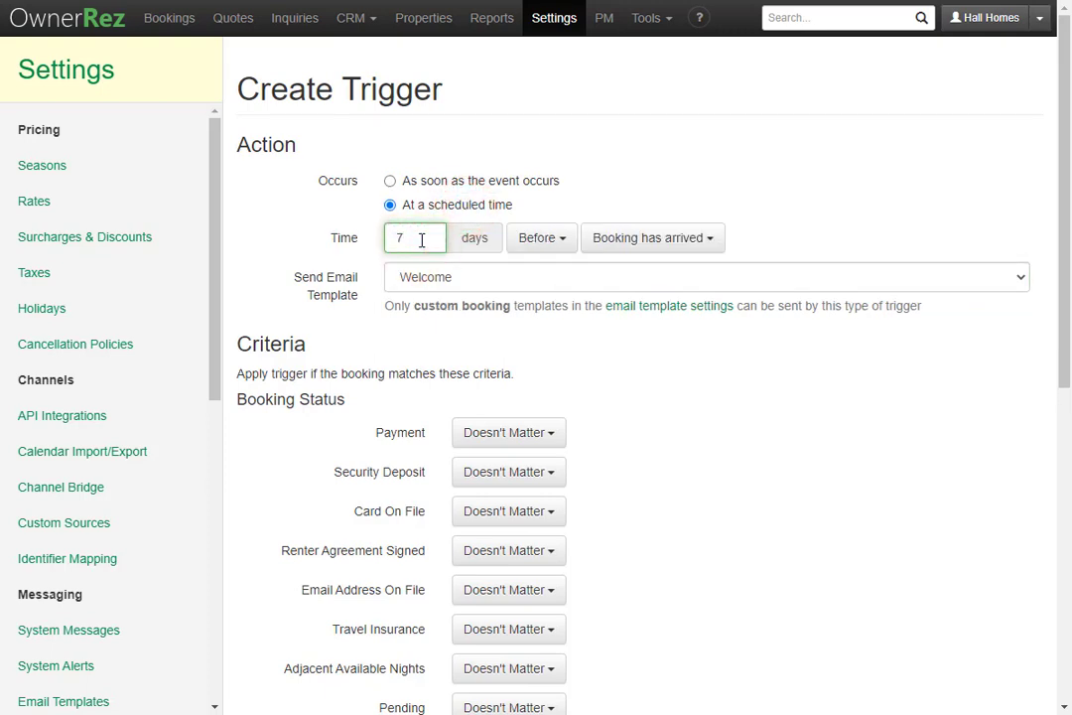
left_click(817, 244)
scroll(777, 415, "down", 3)
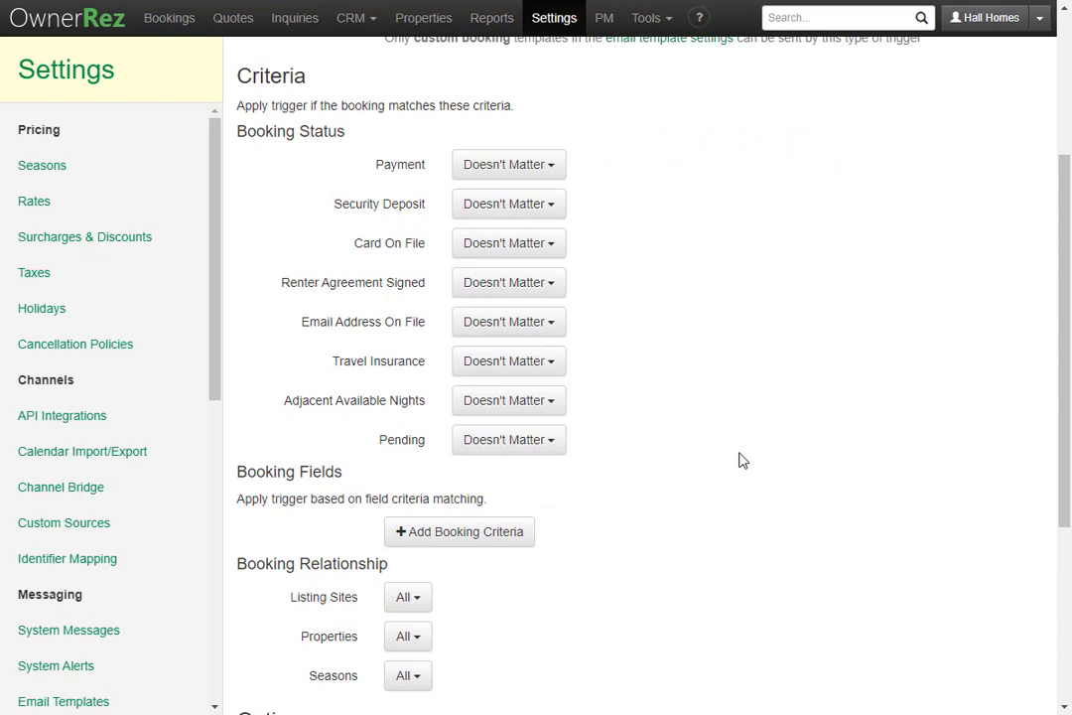
scroll(675, 506, "down", 1)
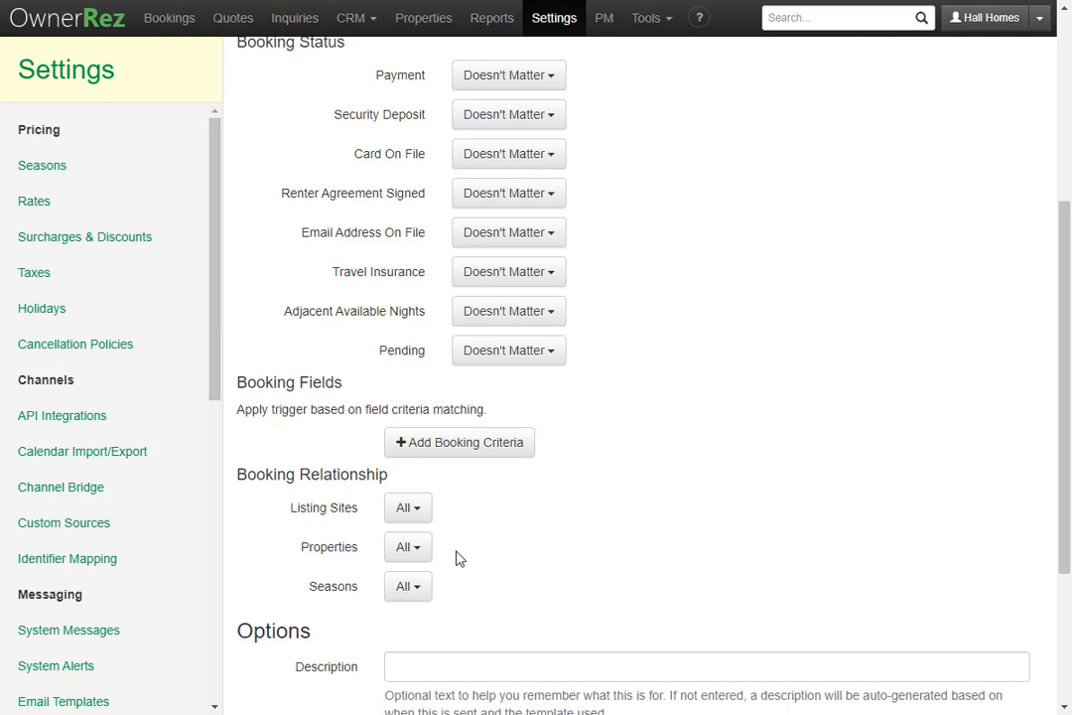
scroll(451, 601, "down", 3)
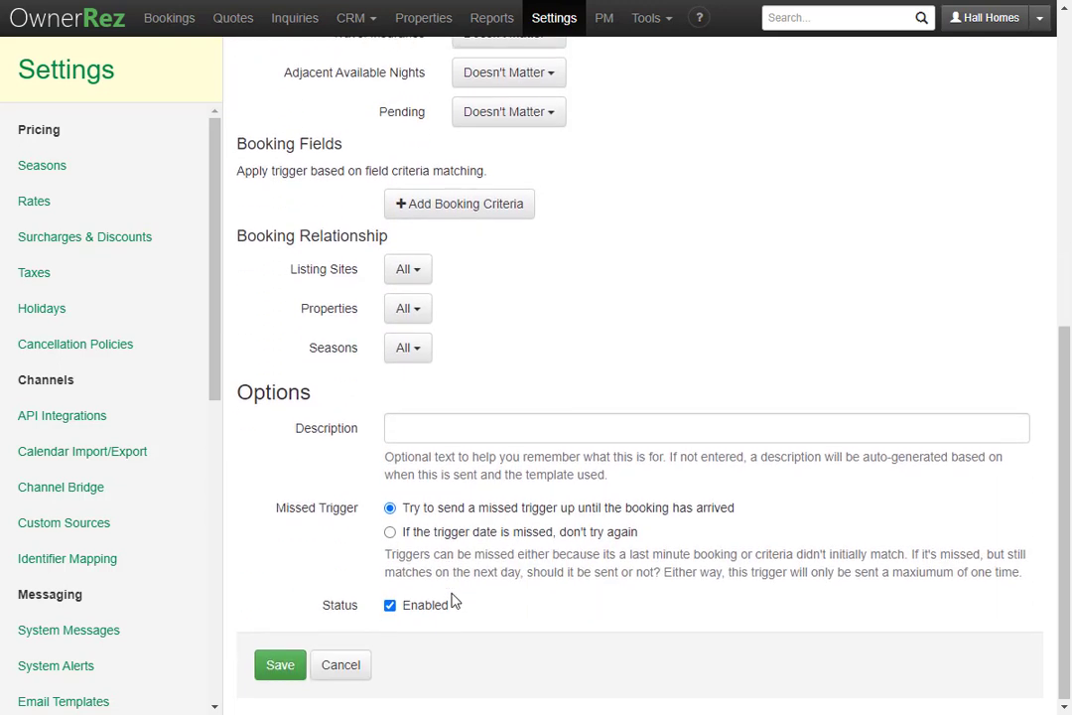
left_click(350, 670)
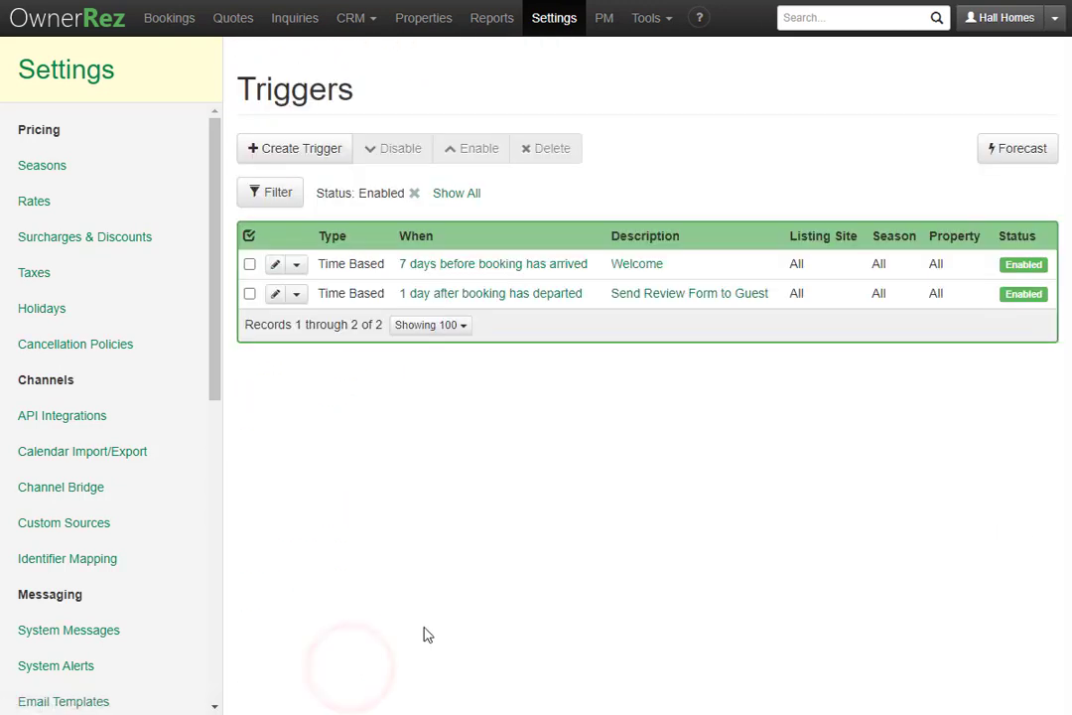
Show the Trigger Forecast of scheduled Welcome and review-form emails through 7/6/2021.
left_click(1009, 142)
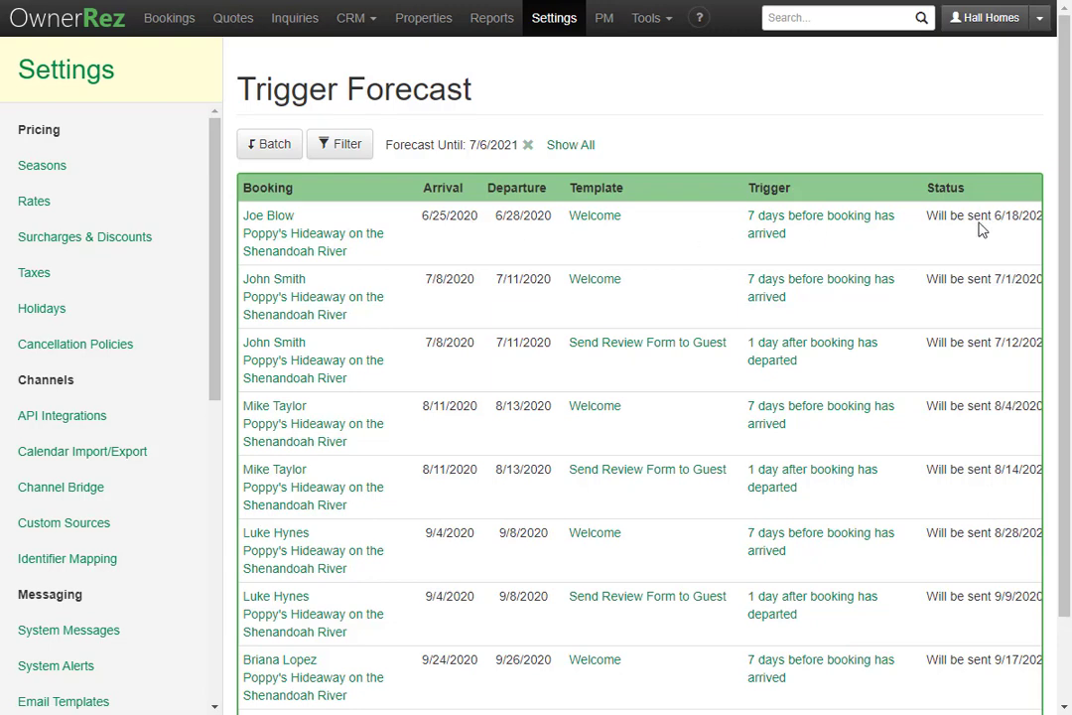
Go to the Messaging Autoresponders settings page, which lists no autoresponders.
scroll(1003, 229, "down", 1)
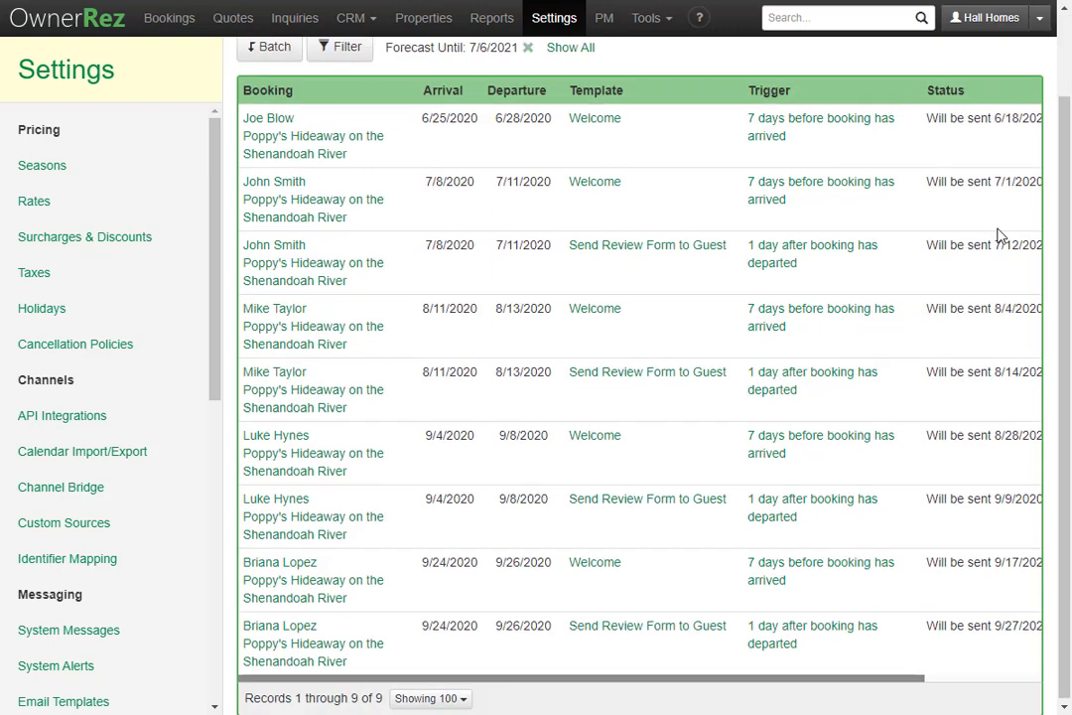
scroll(147, 473, "down", 3)
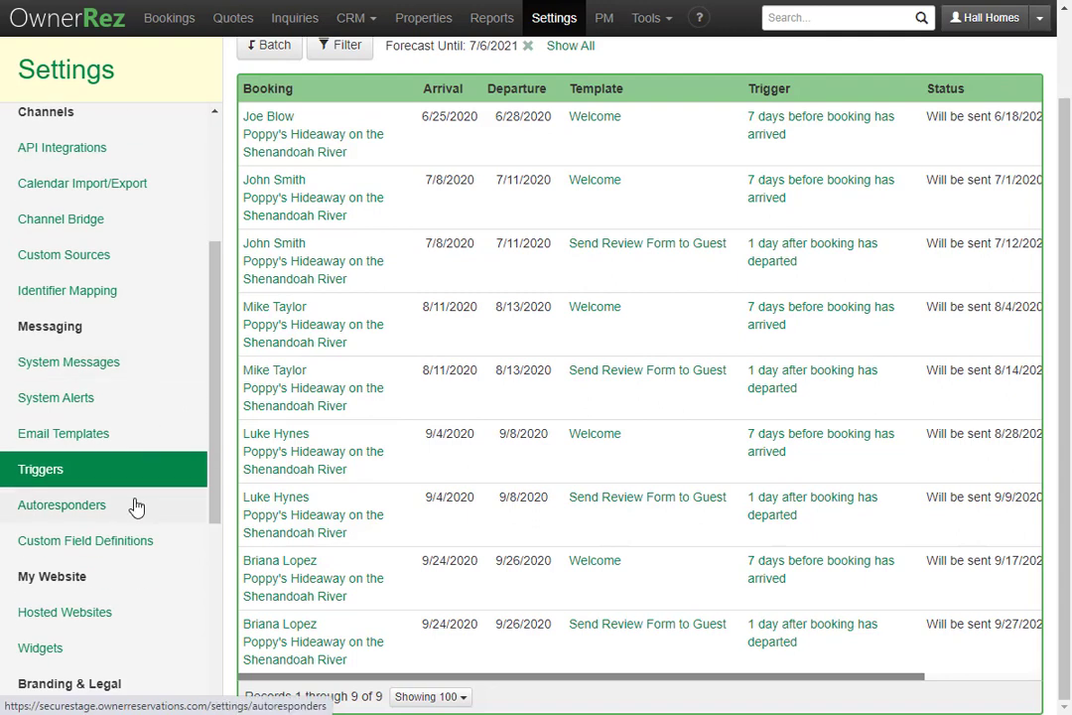
left_click(136, 506)
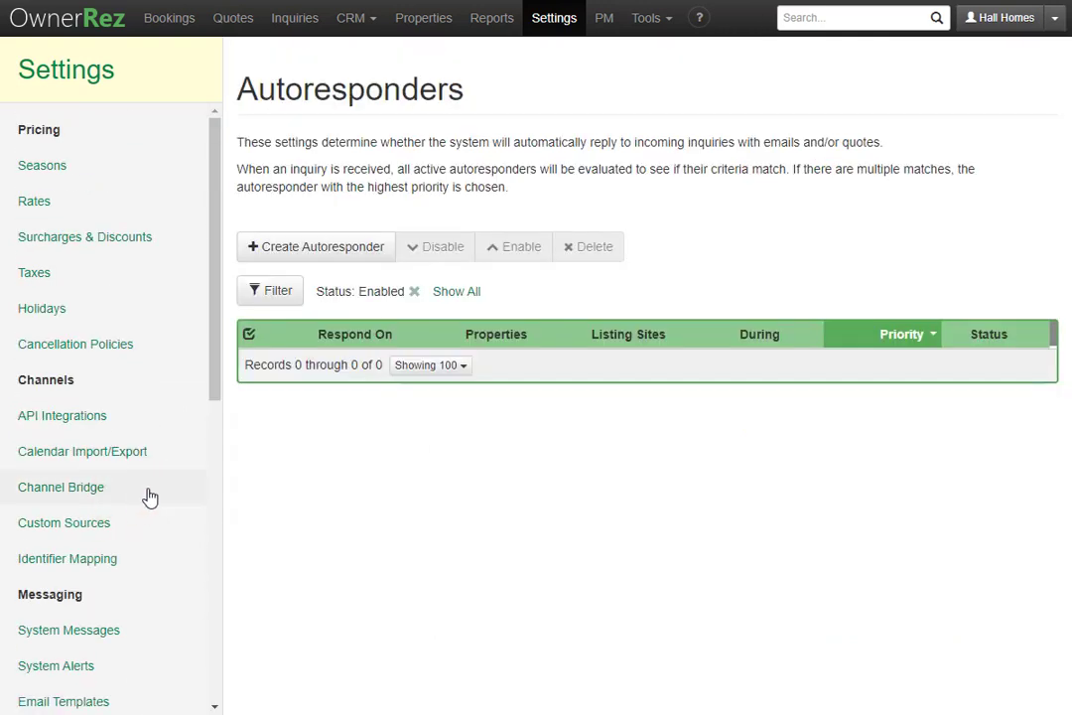
left_click(372, 256)
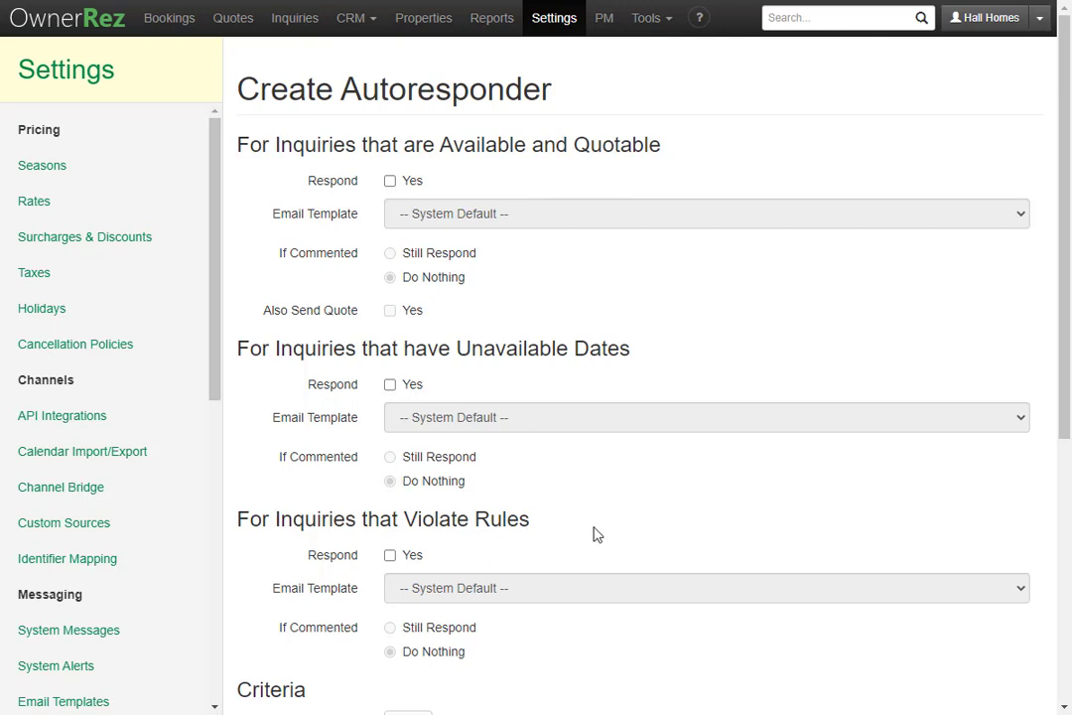
left_click(412, 182)
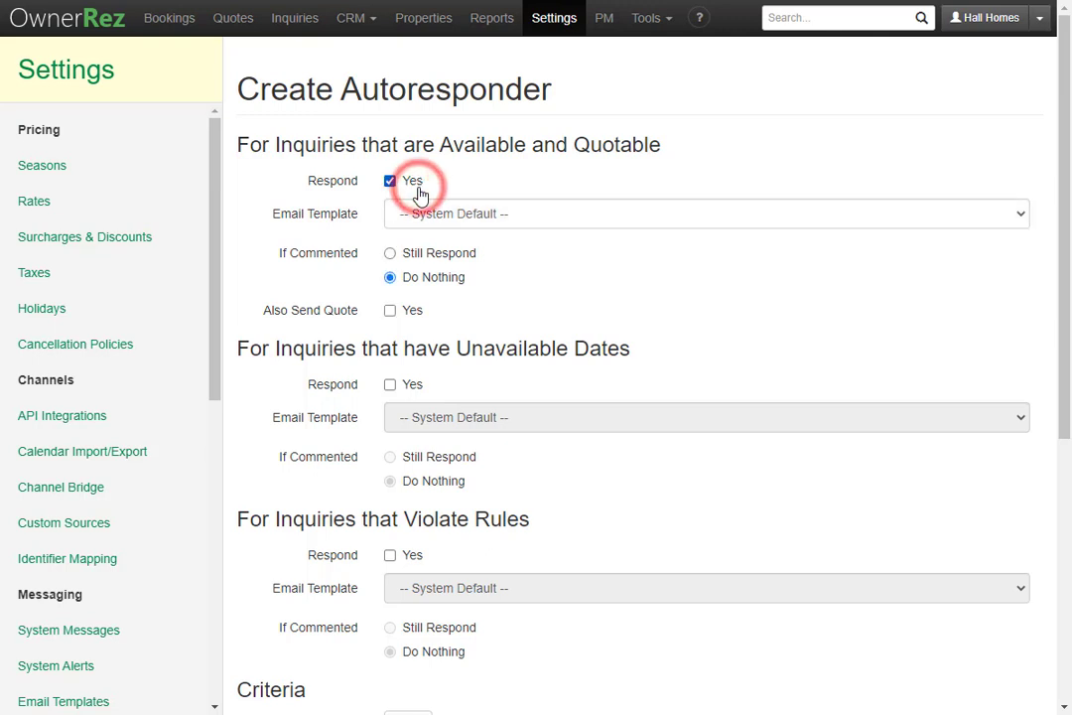
left_click(580, 217)
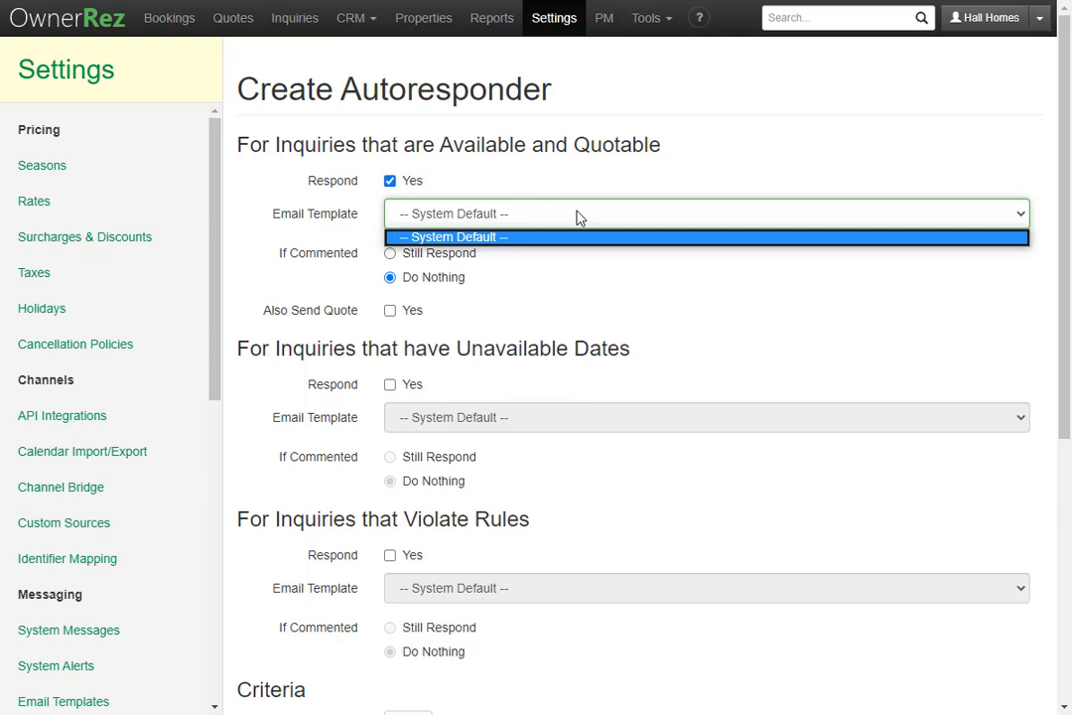
left_click(580, 217)
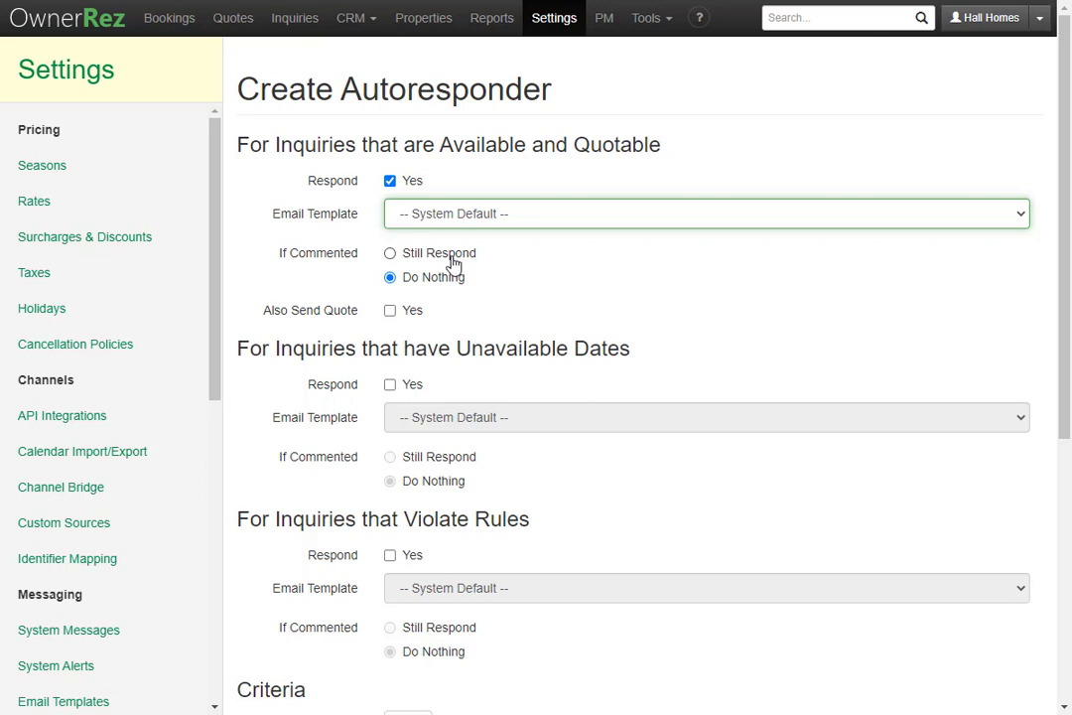
left_click(390, 311)
scroll(397, 316, "down", 5)
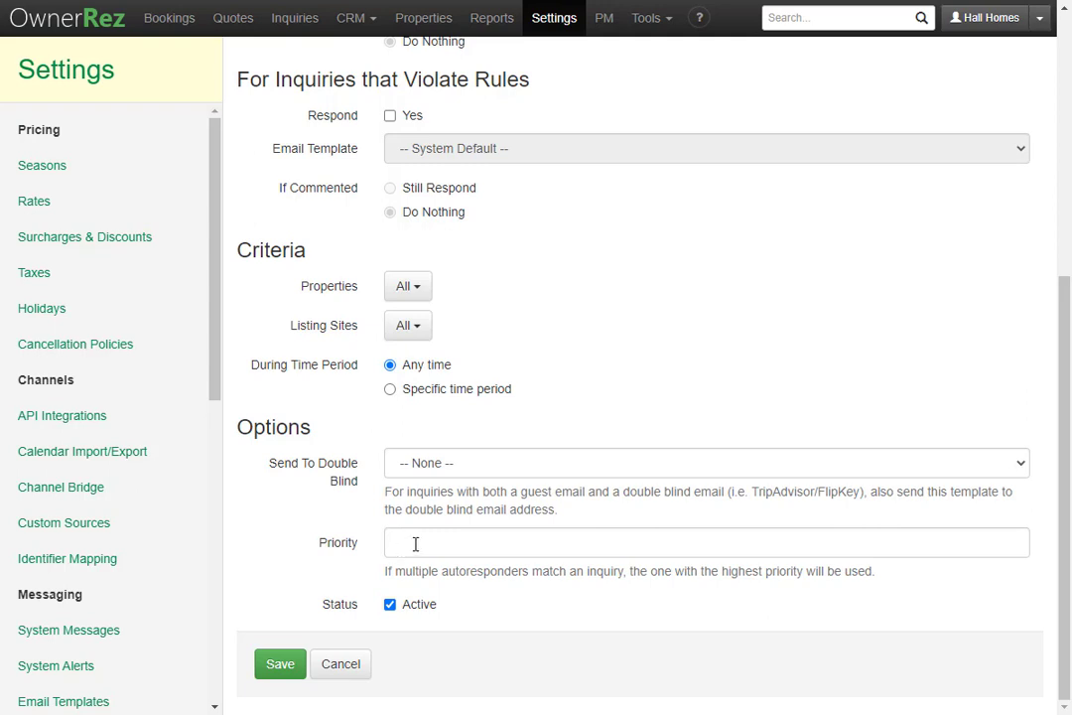
left_click(349, 664)
scroll(142, 645, "down", 1)
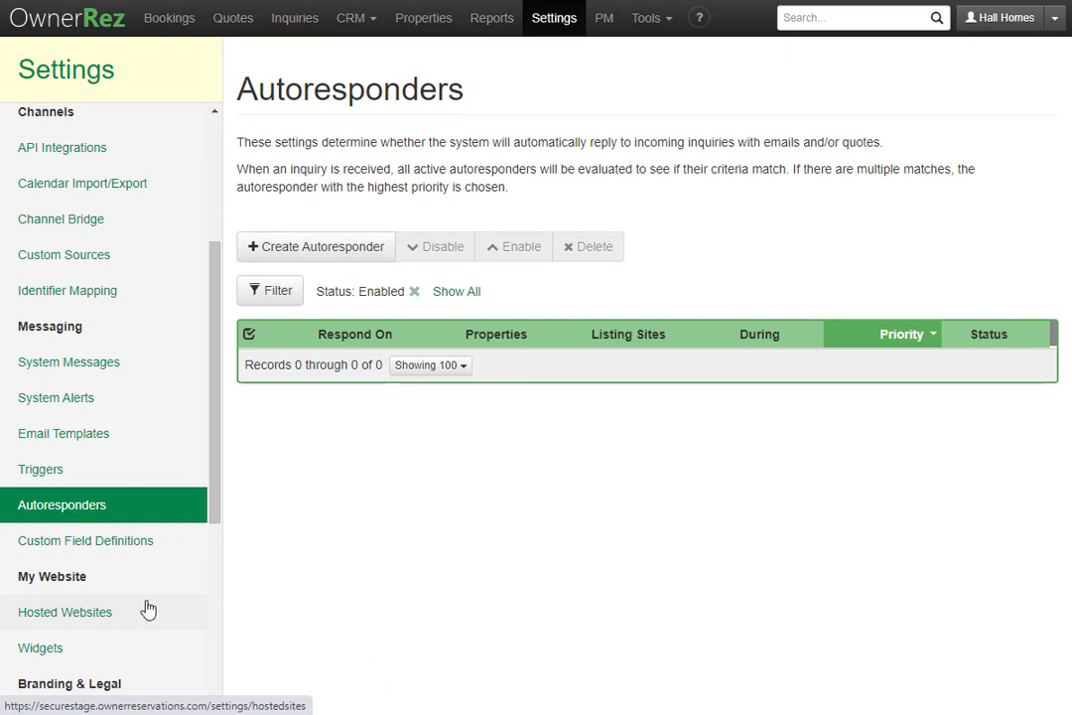
Define and save a new Property custom field 'Door Code' with merge code DOORCODE.
left_click(151, 549)
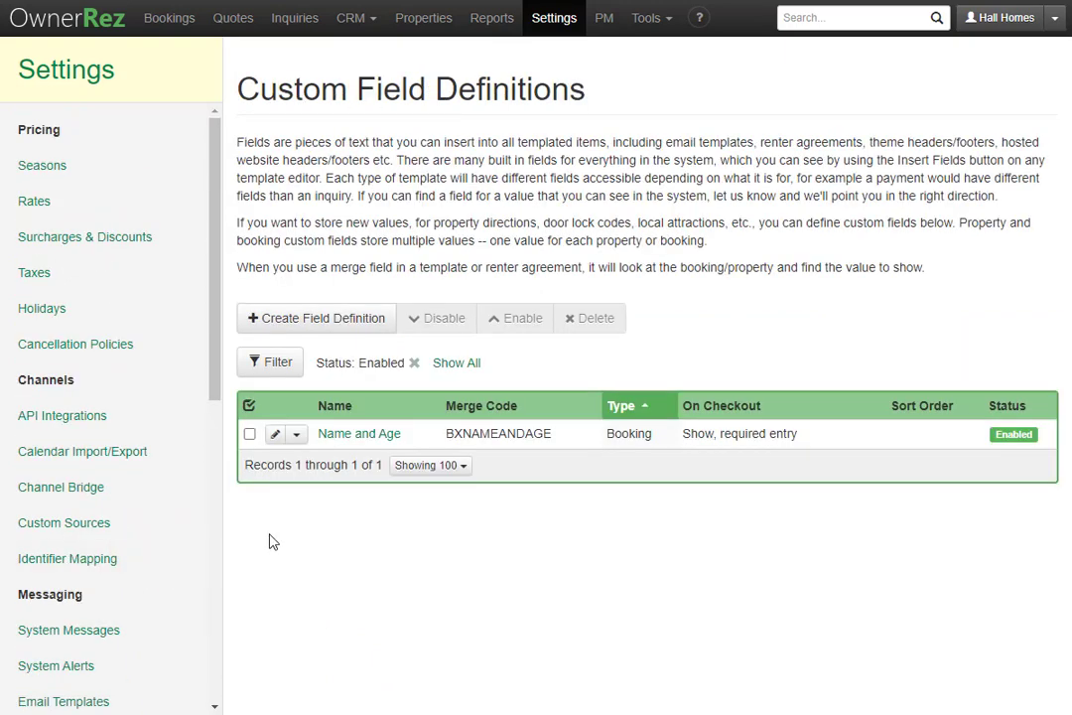
left_click(349, 325)
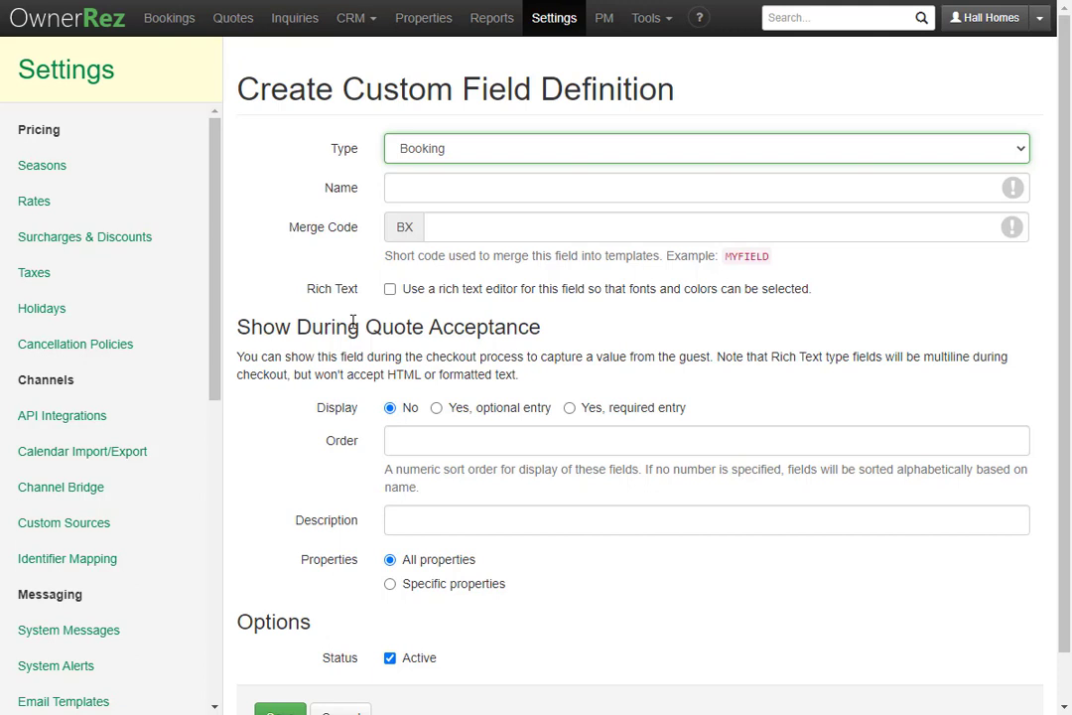
left_click(541, 154)
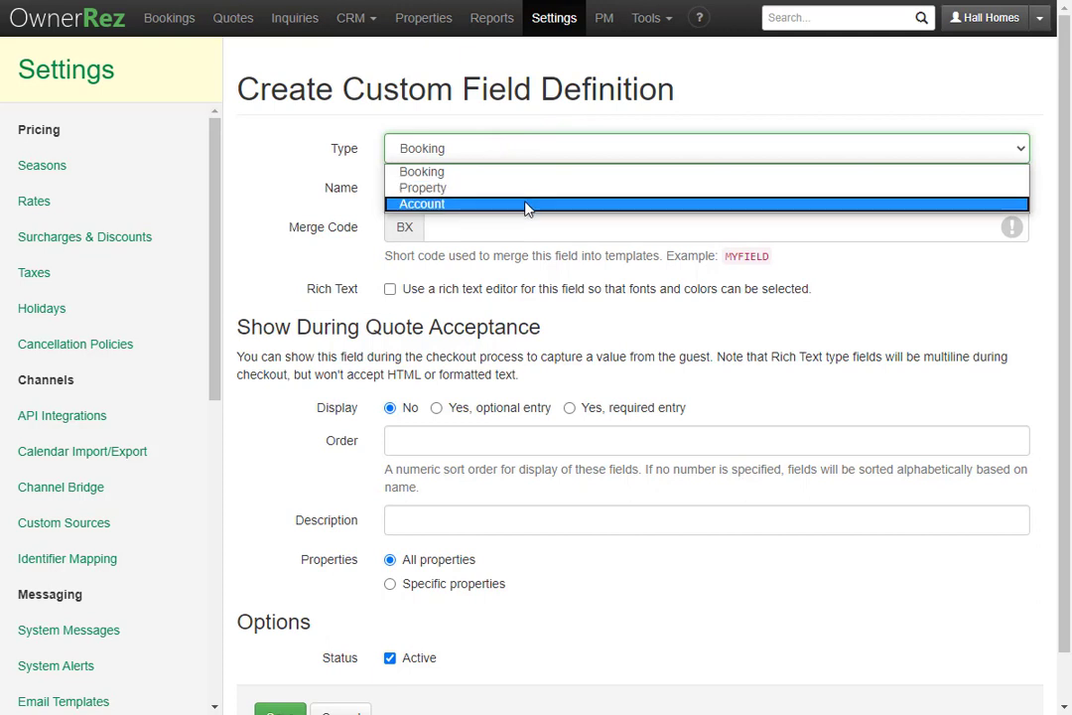
left_click(532, 188)
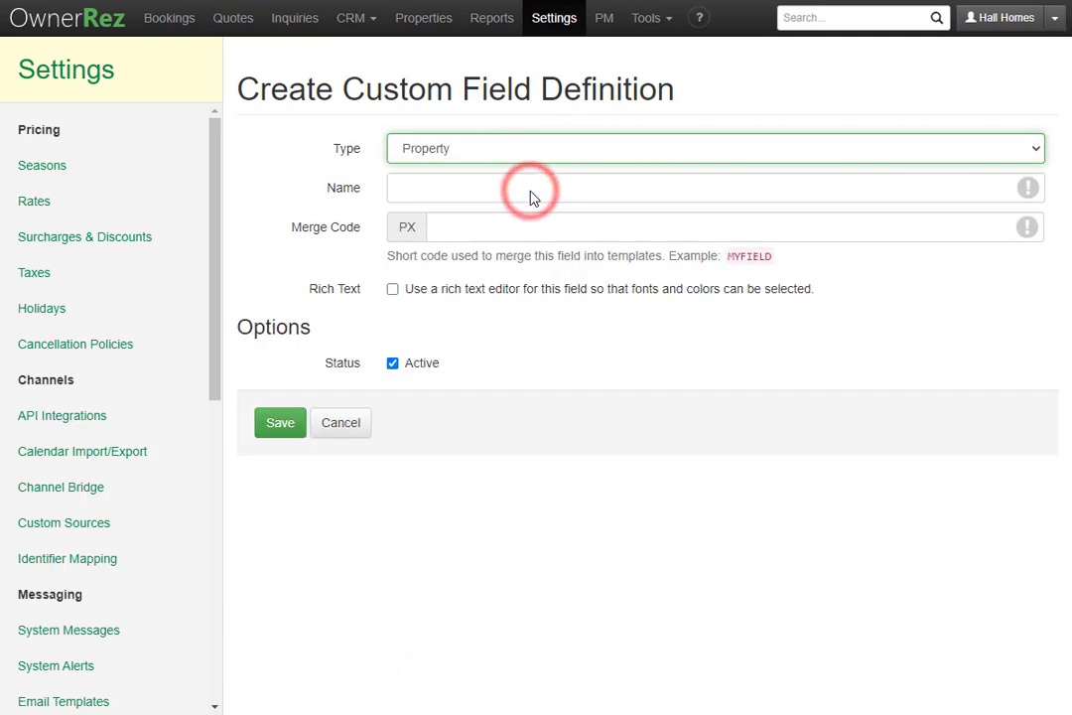
left_click(511, 185)
type("Door Code")
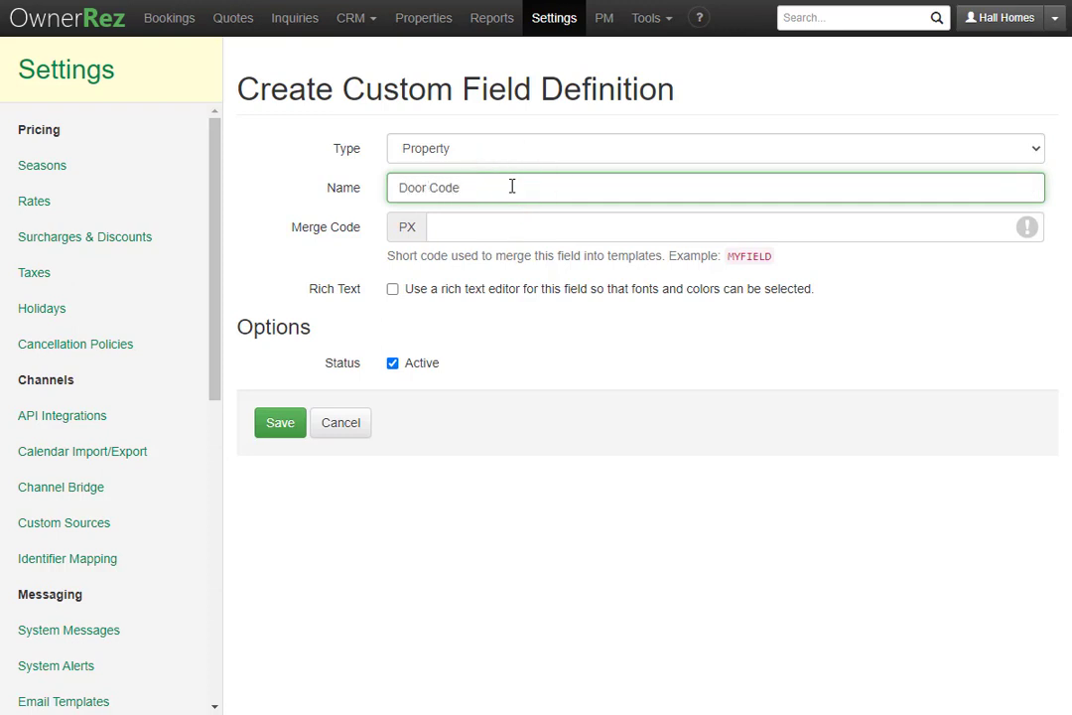
left_click(520, 232)
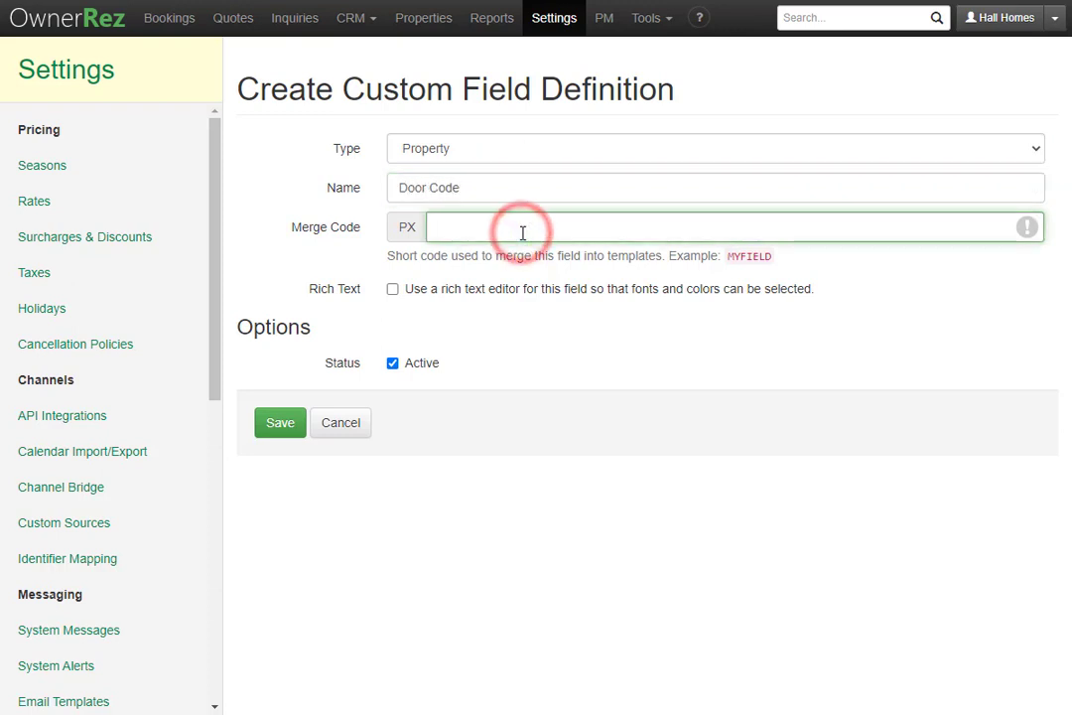
type("DOORCODE")
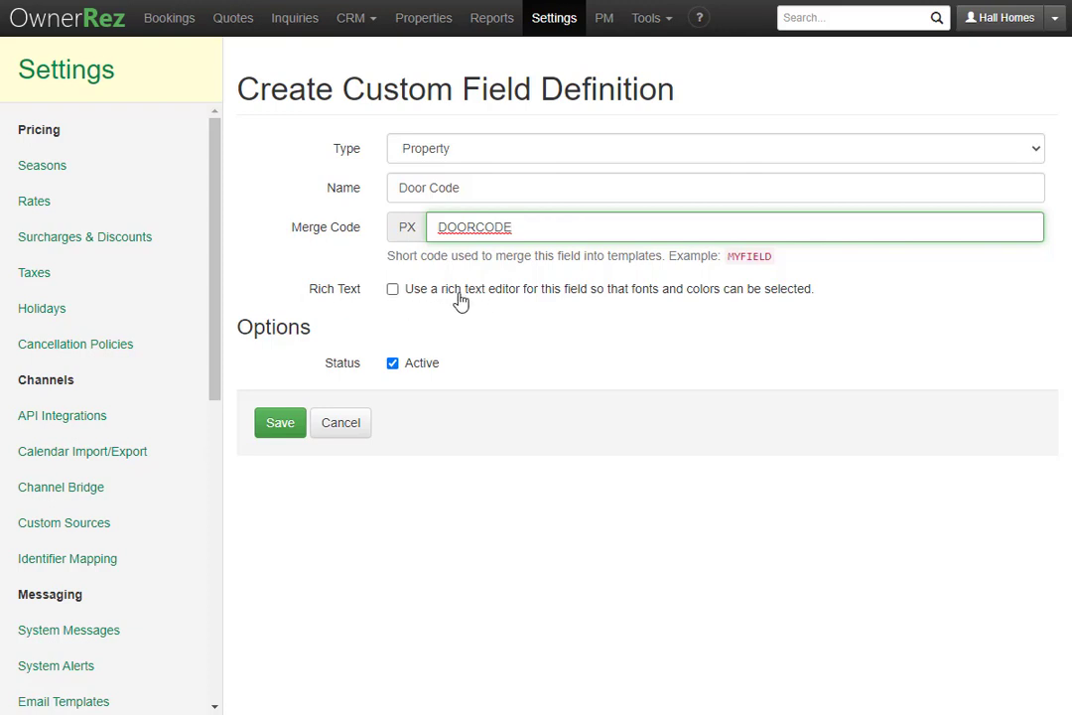
left_click(279, 424)
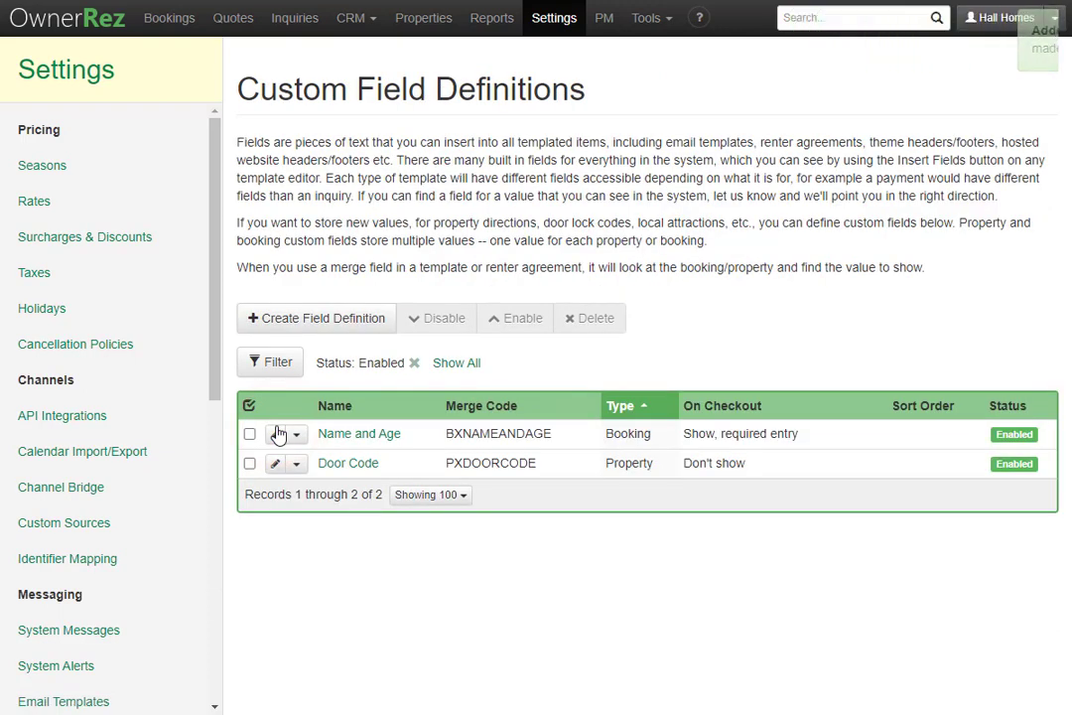
Create a Booking email template named DOOR CODE, subject Door Code, with a blank line after {PNAME}.
left_click(145, 699)
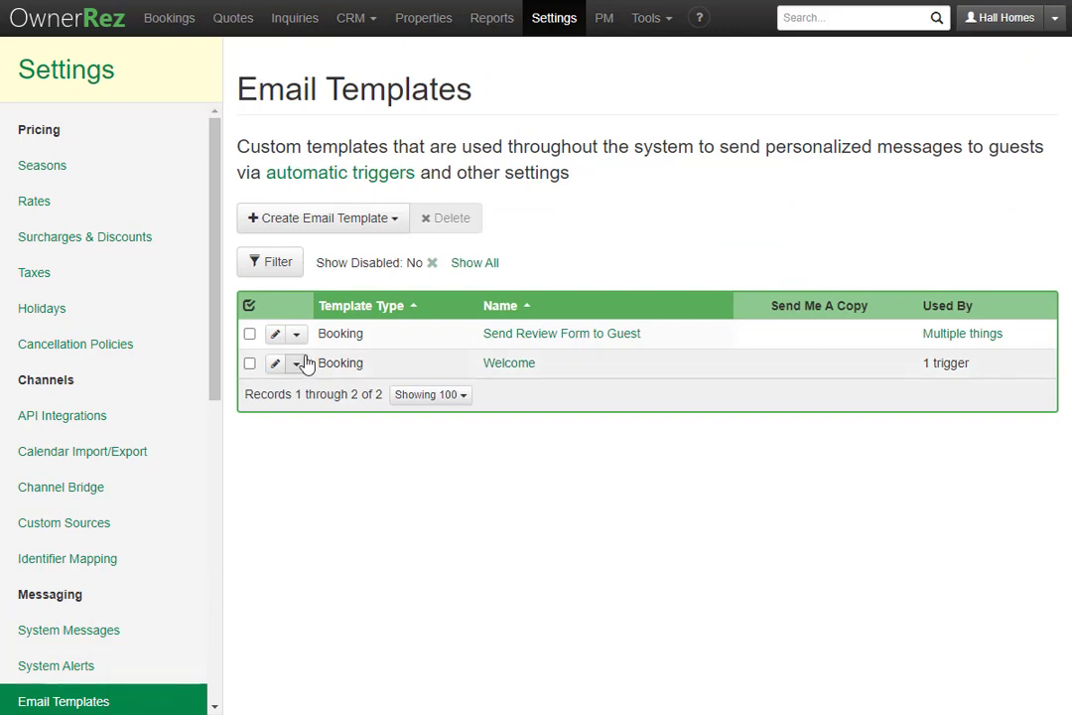
left_click(377, 215)
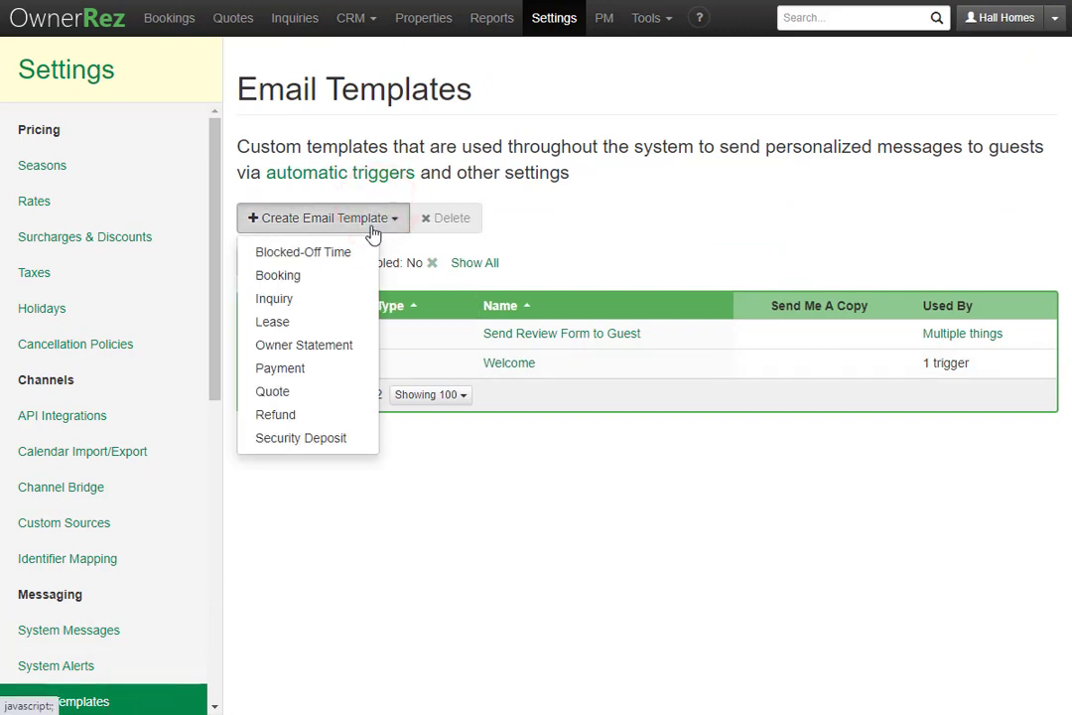
left_click(358, 277)
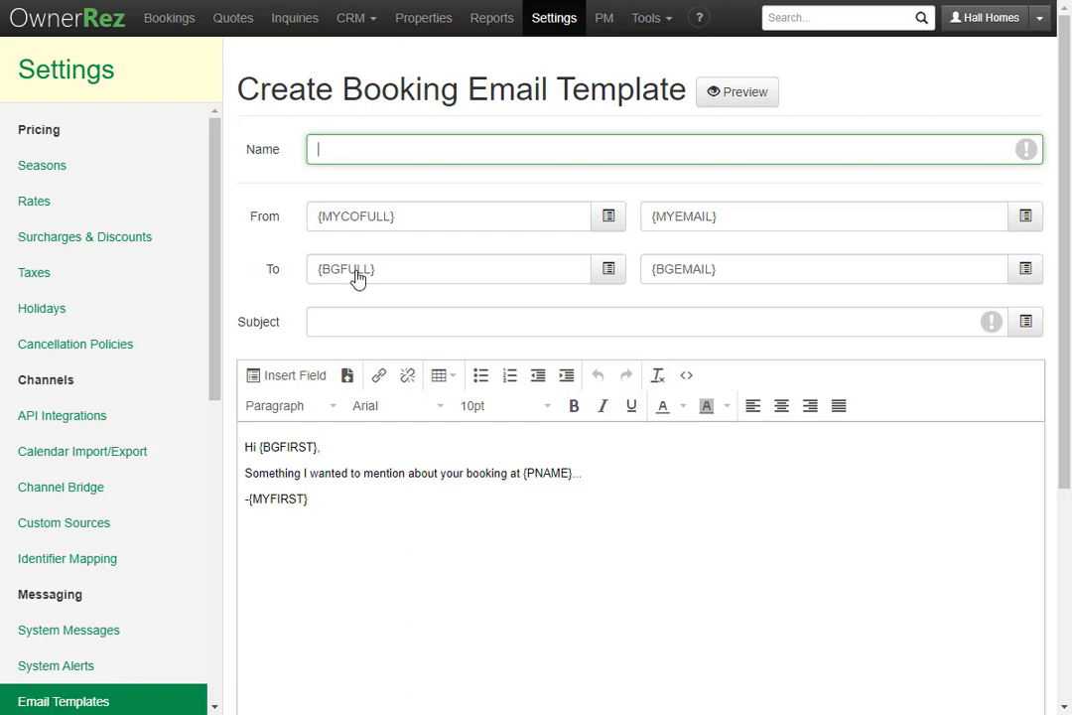
type("DOOR CODE")
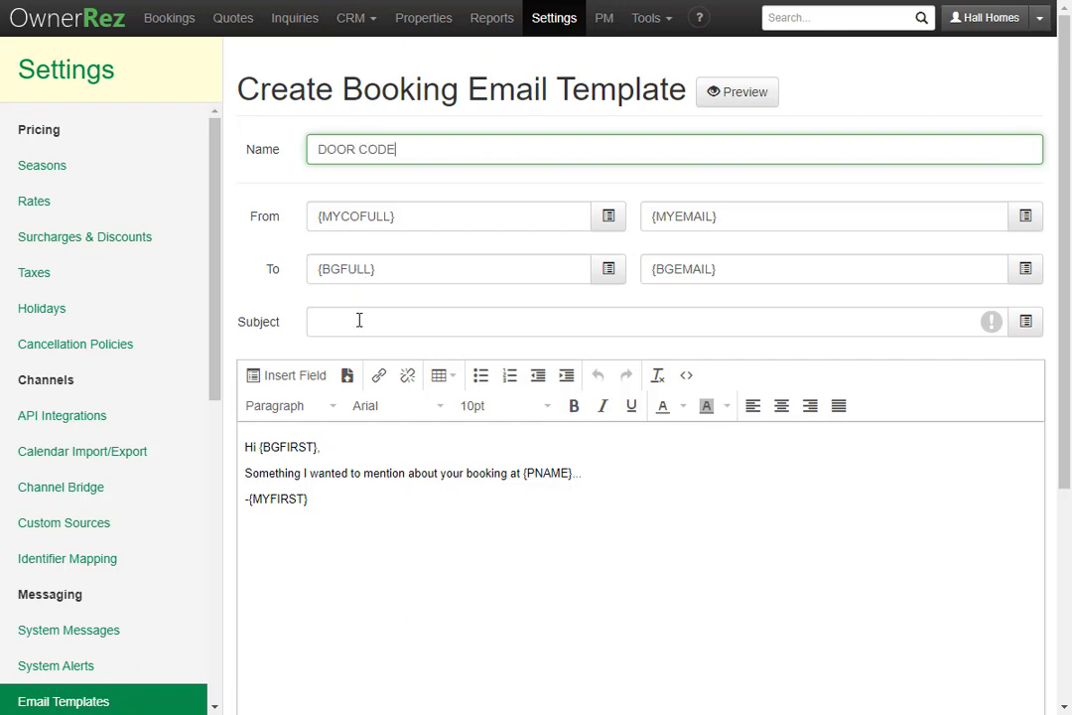
left_click(361, 325)
type("Door Code")
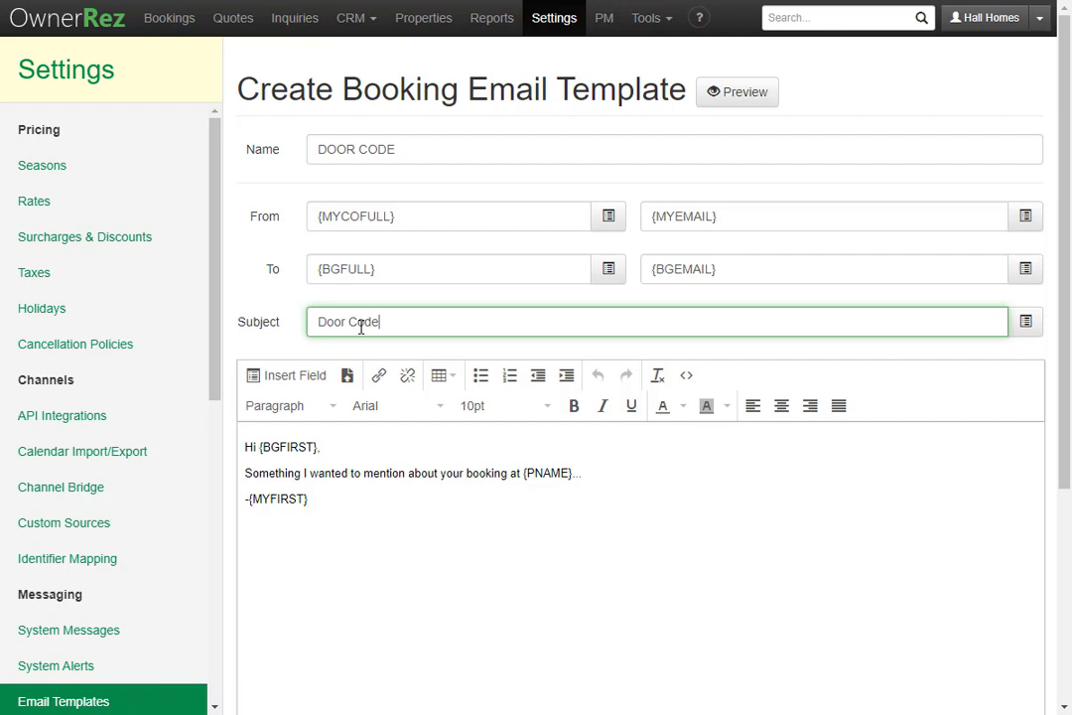
left_click(605, 473)
key("Return")
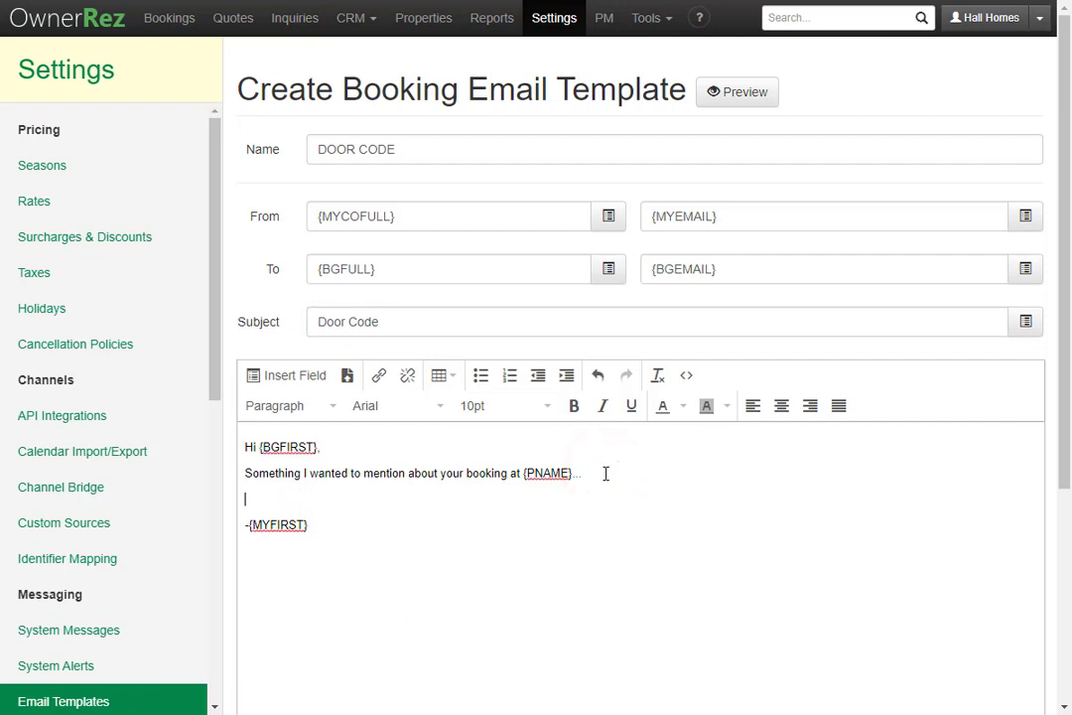
Insert the {PXDOORCODE} property field into the email body.
left_click(309, 375)
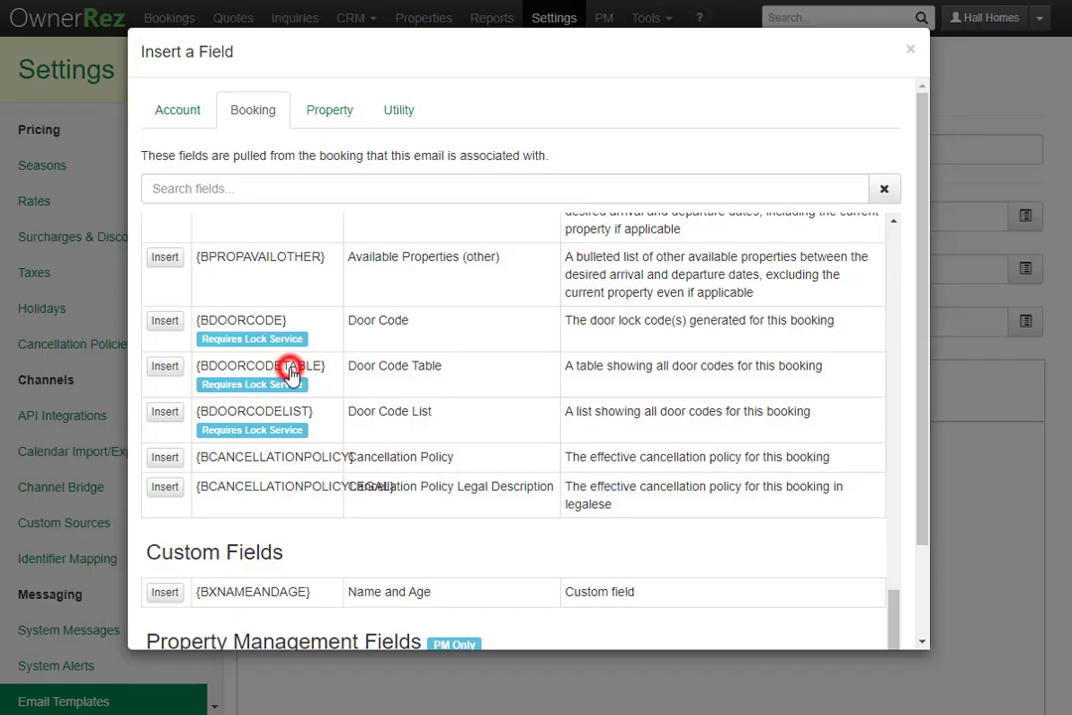
left_click(339, 103)
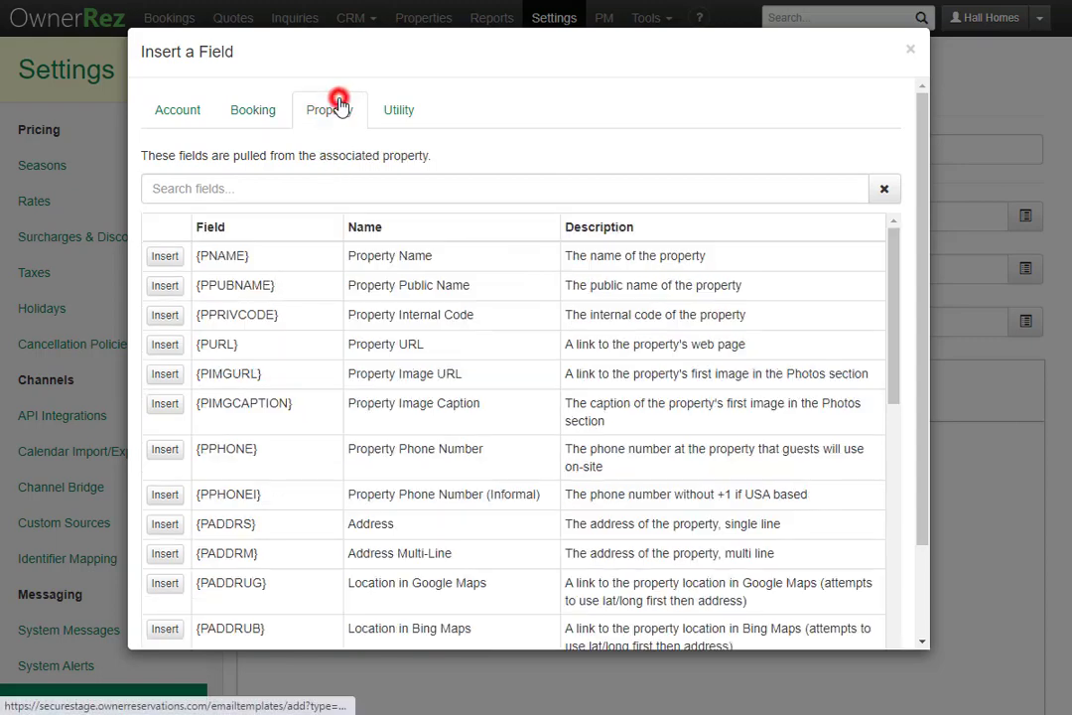
scroll(377, 273, "down", 15)
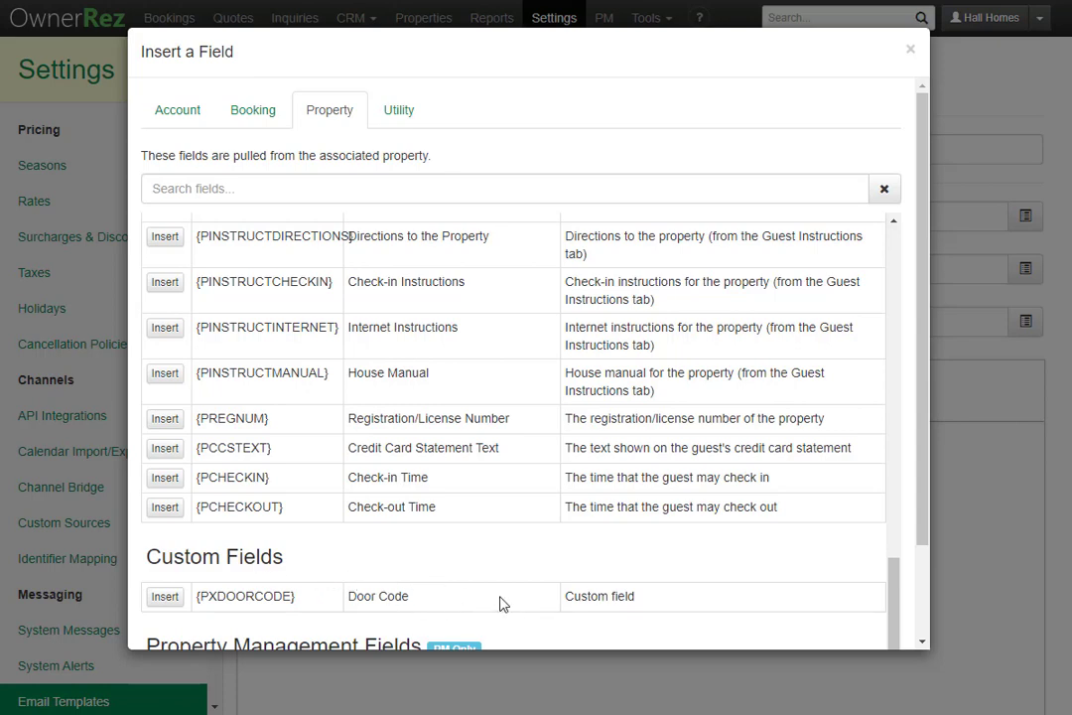
left_click(165, 596)
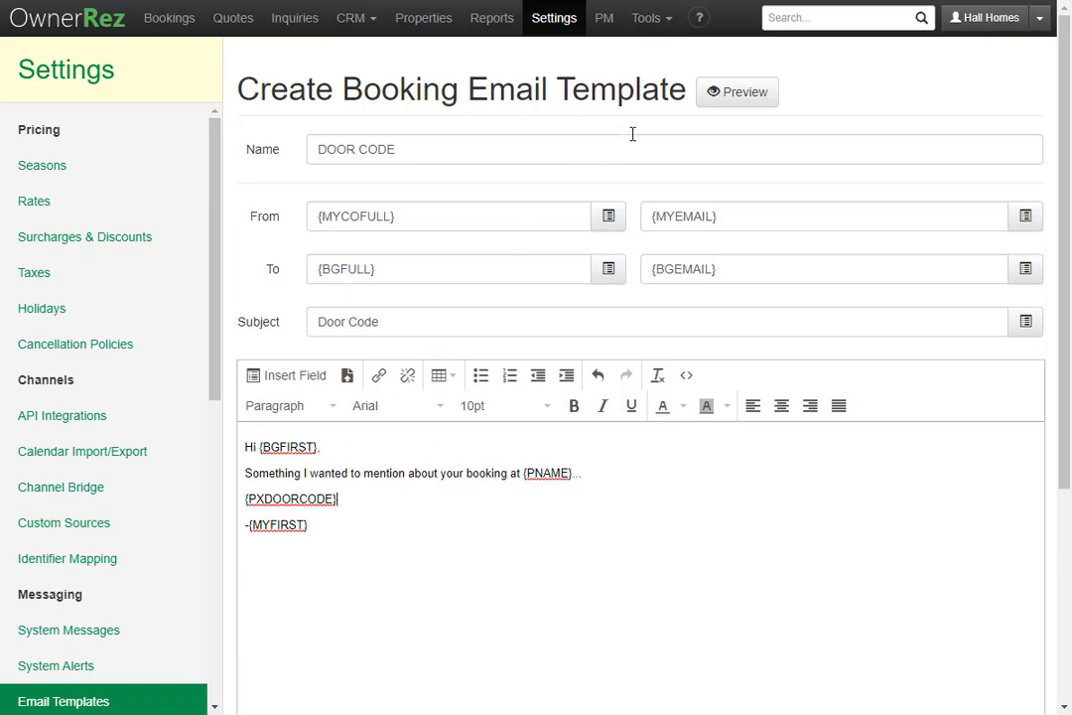
Preview the email, then save and close the DOOR CODE template.
left_click(715, 87)
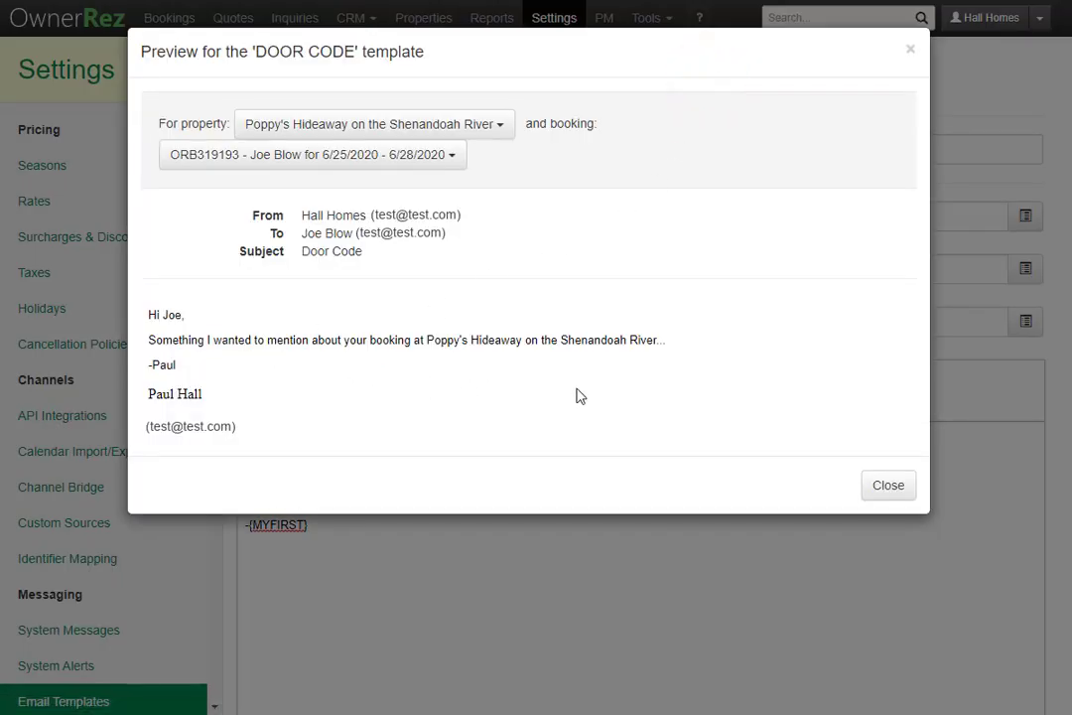
left_click(894, 491)
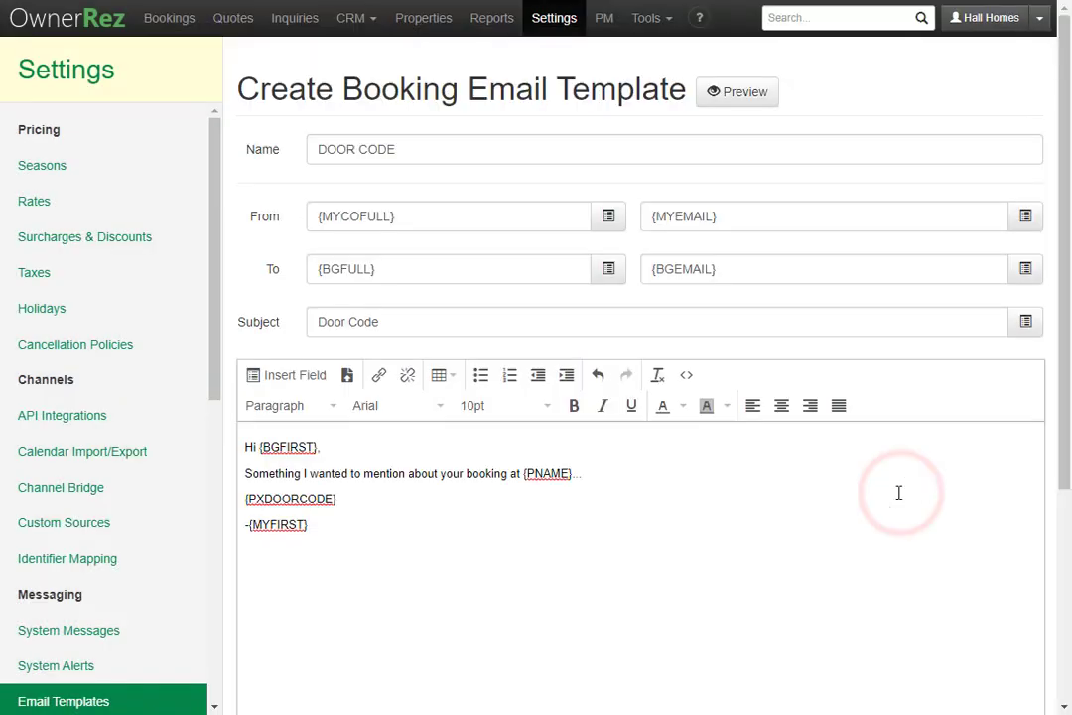
scroll(433, 244, "down", 4)
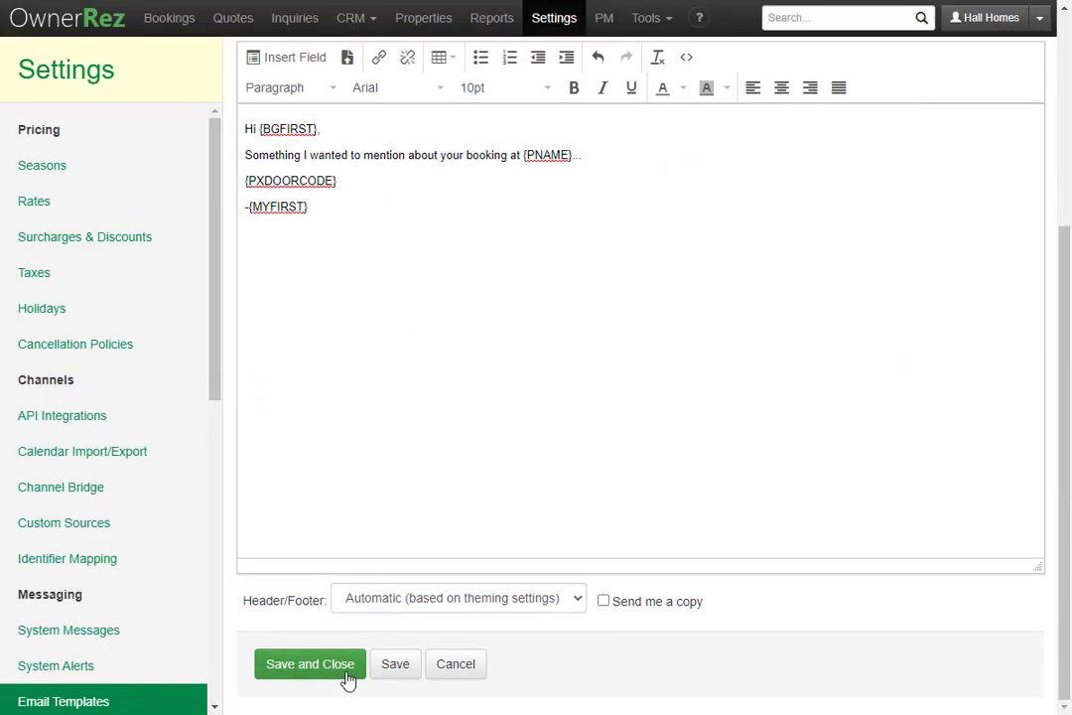
left_click(310, 664)
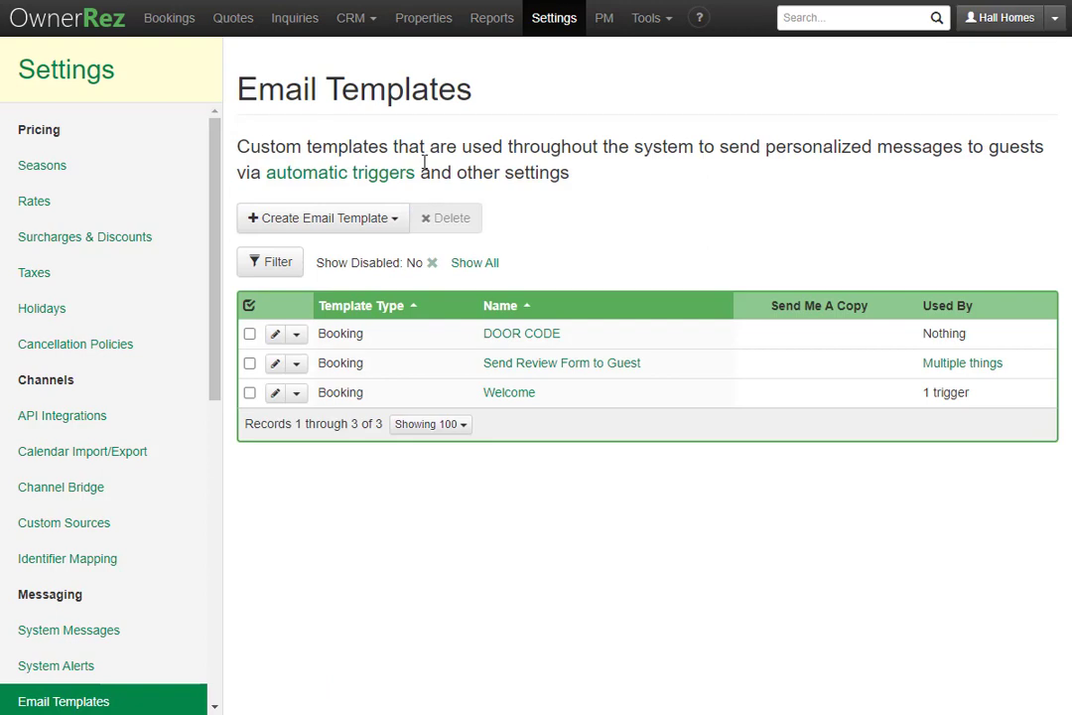
left_click(437, 17)
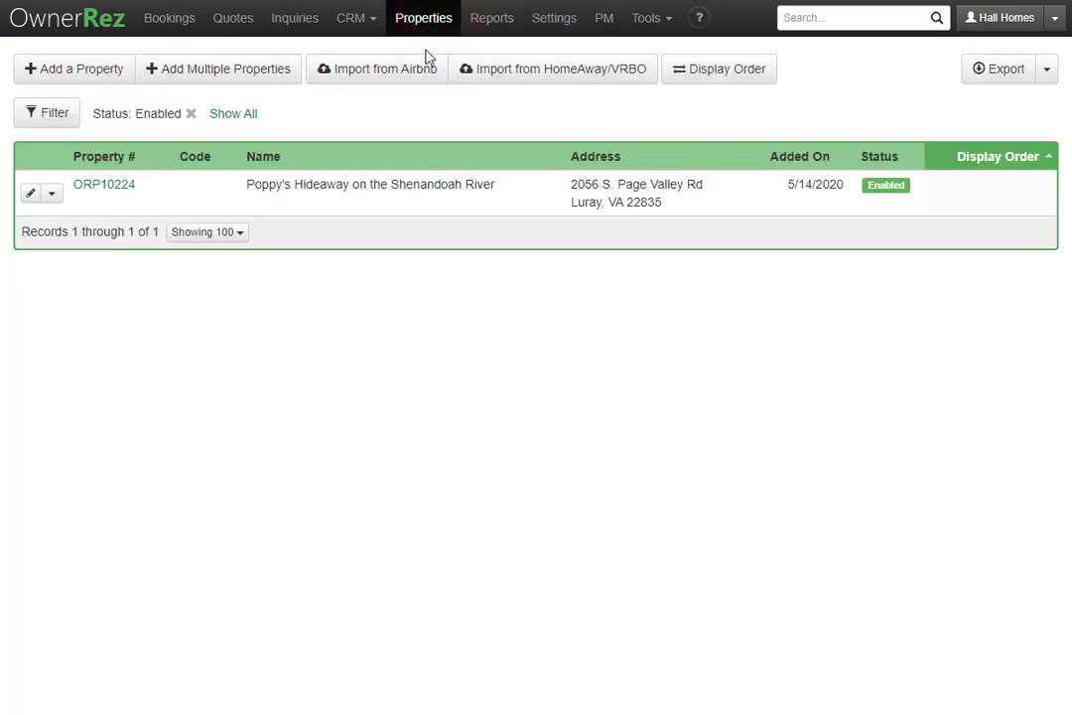
left_click(385, 199)
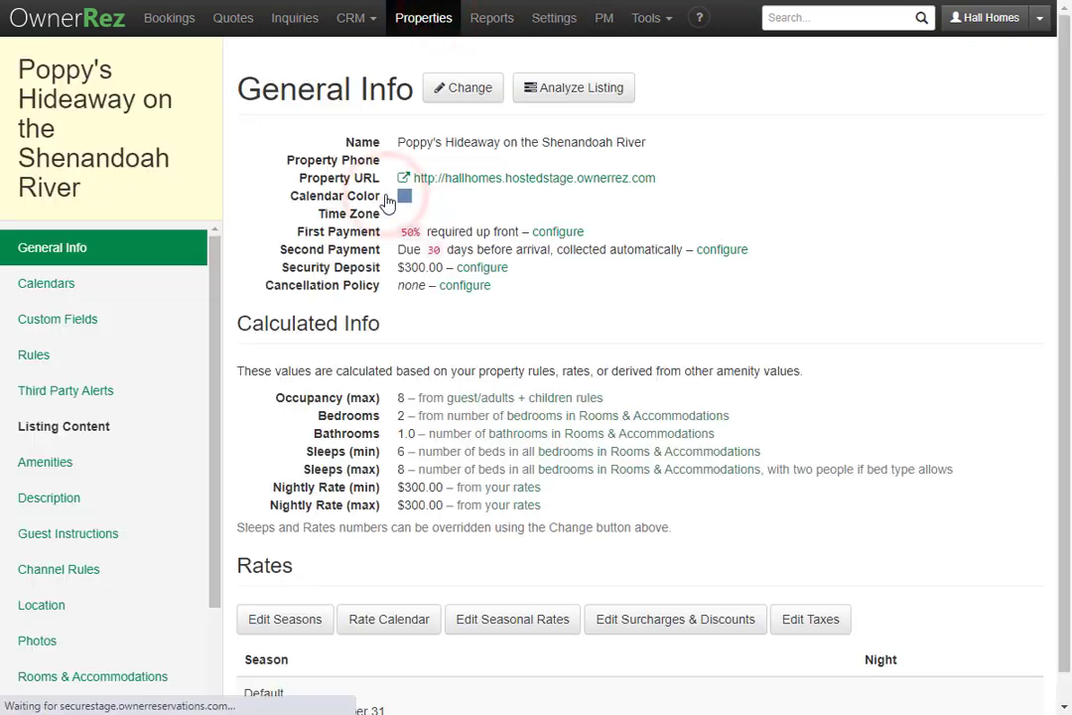
left_click(150, 336)
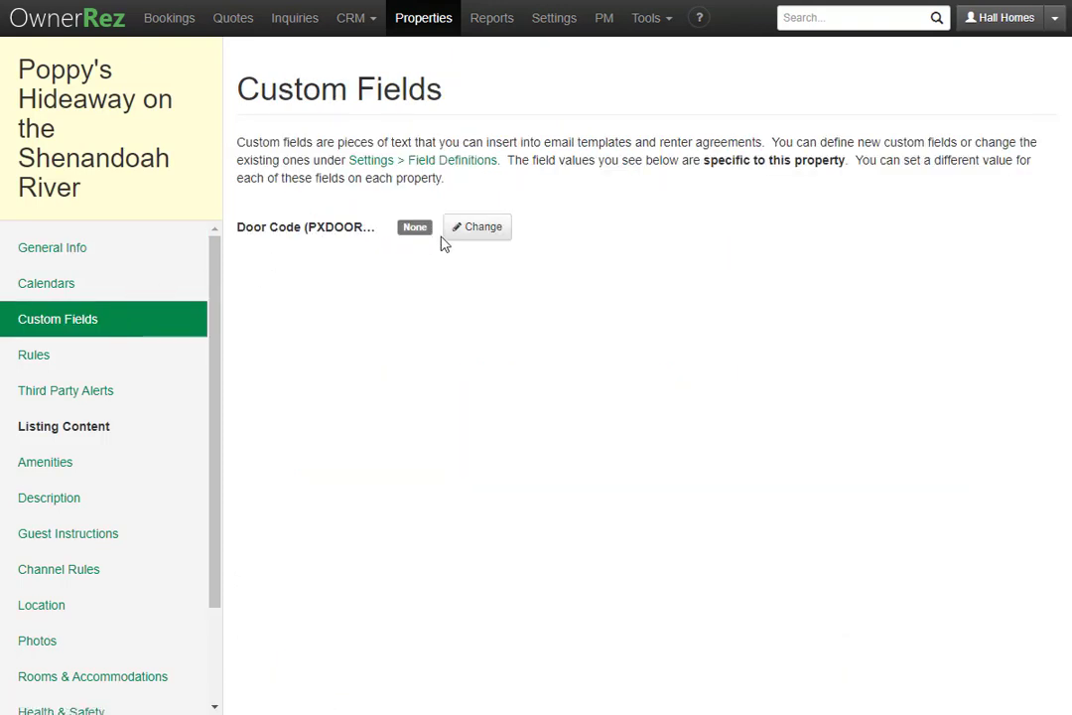
left_click(490, 228)
type("1234")
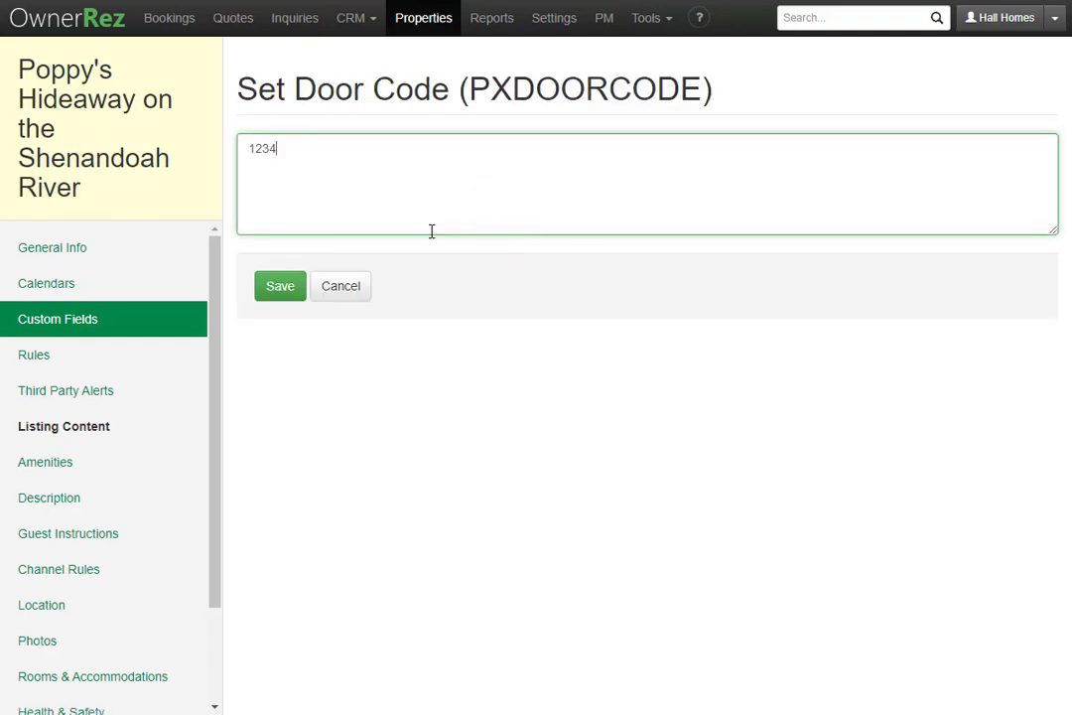
left_click(279, 288)
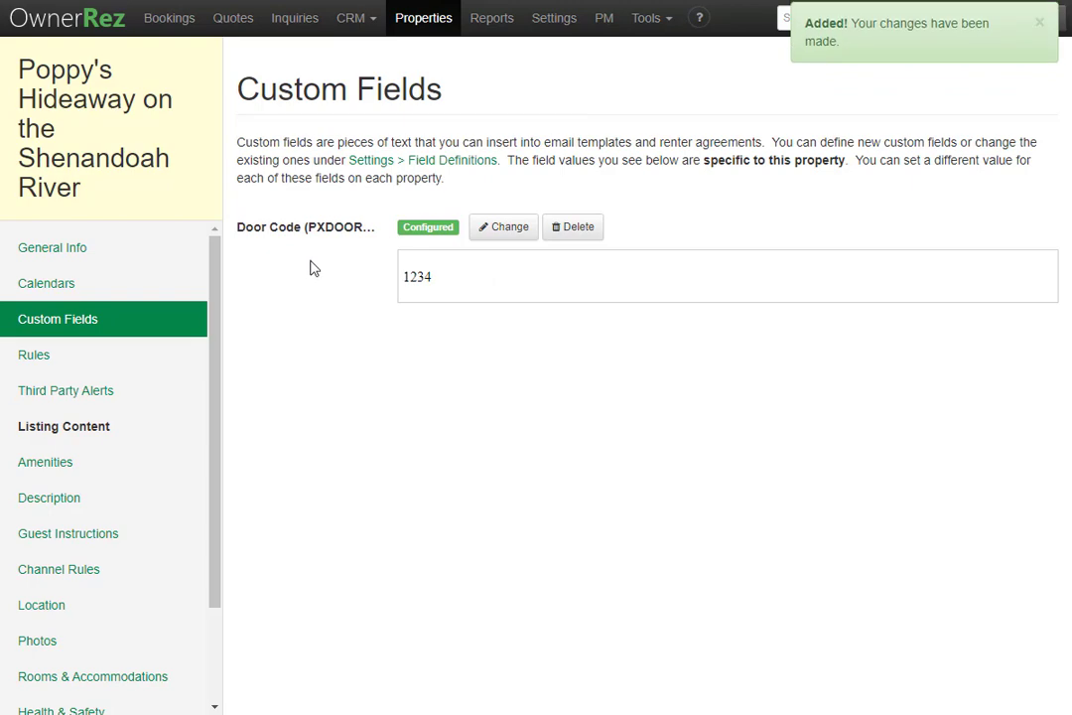
left_click(548, 22)
scroll(581, 214, "down", 4)
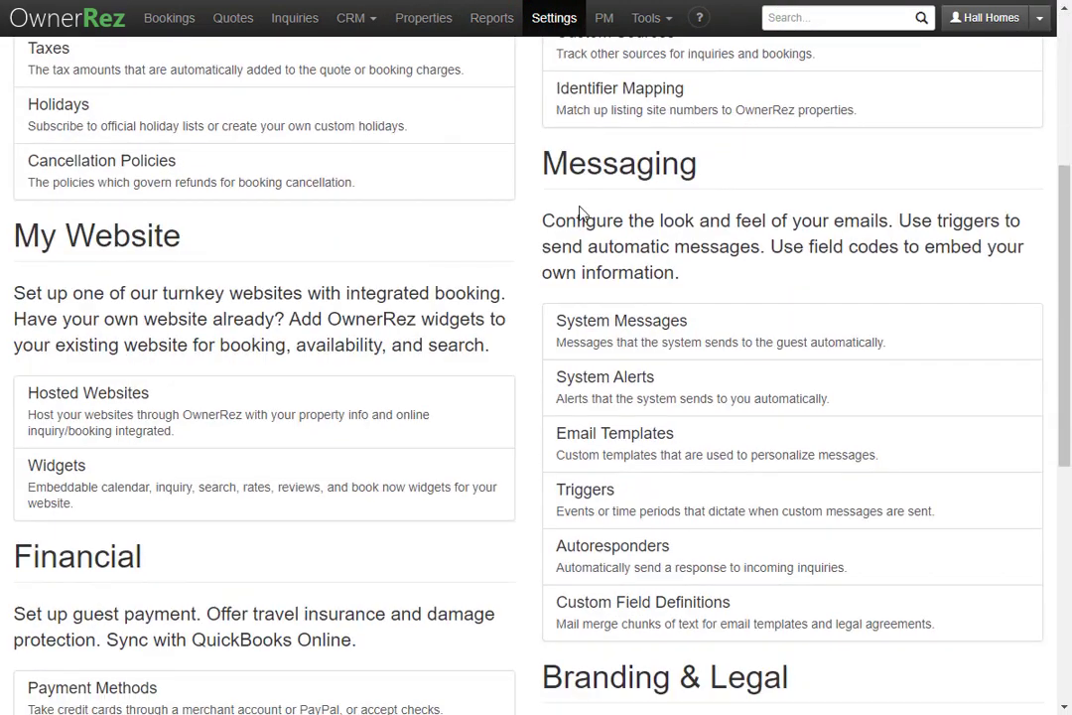
Preview the DOOR CODE template, rendering door code 1234 for a Poppy's Hideaway booking.
left_click(640, 430)
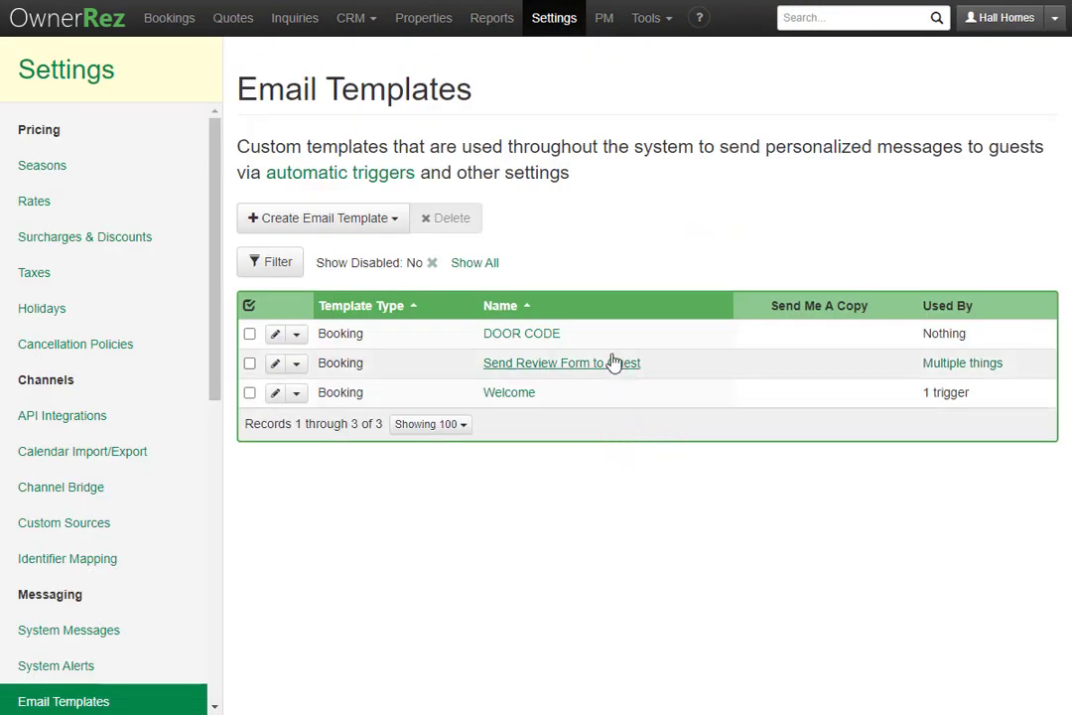
left_click(593, 333)
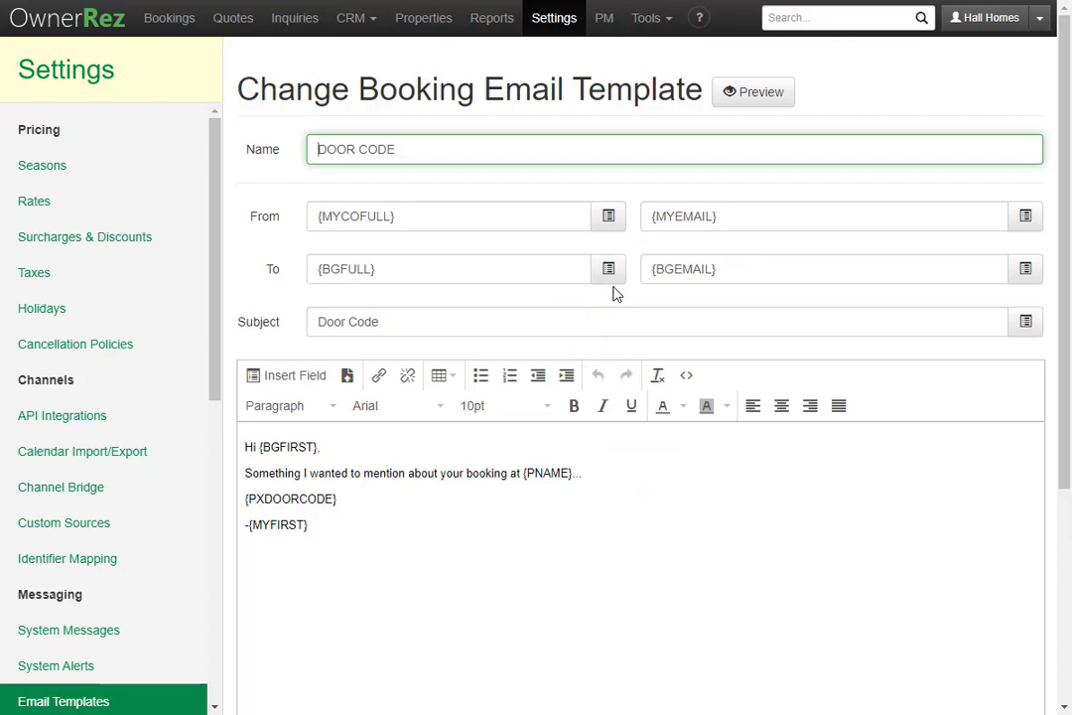
left_click(742, 94)
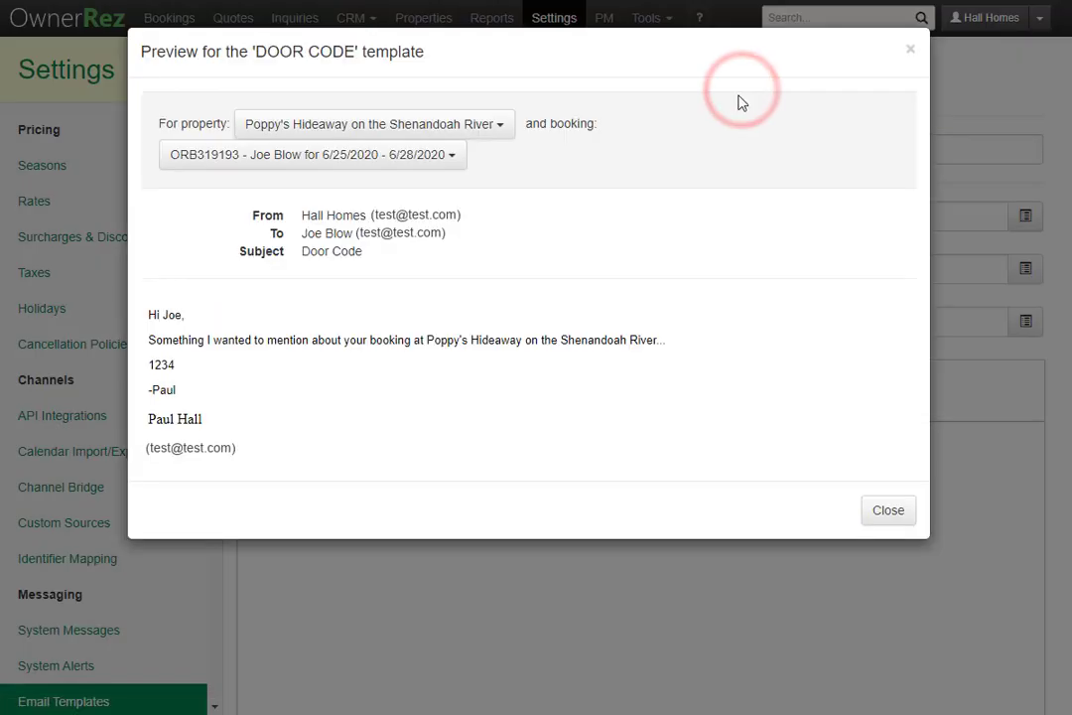
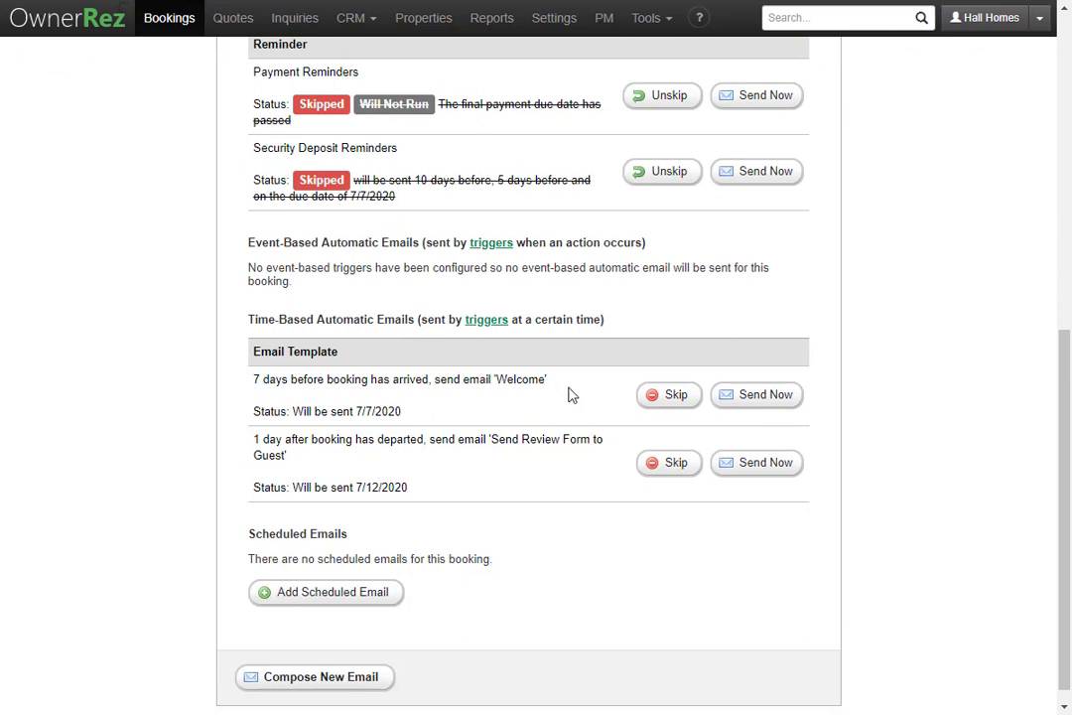
Send the July booking's prefilled Welcome email to the guest immediately.
left_click(777, 395)
scroll(777, 400, "down", 3)
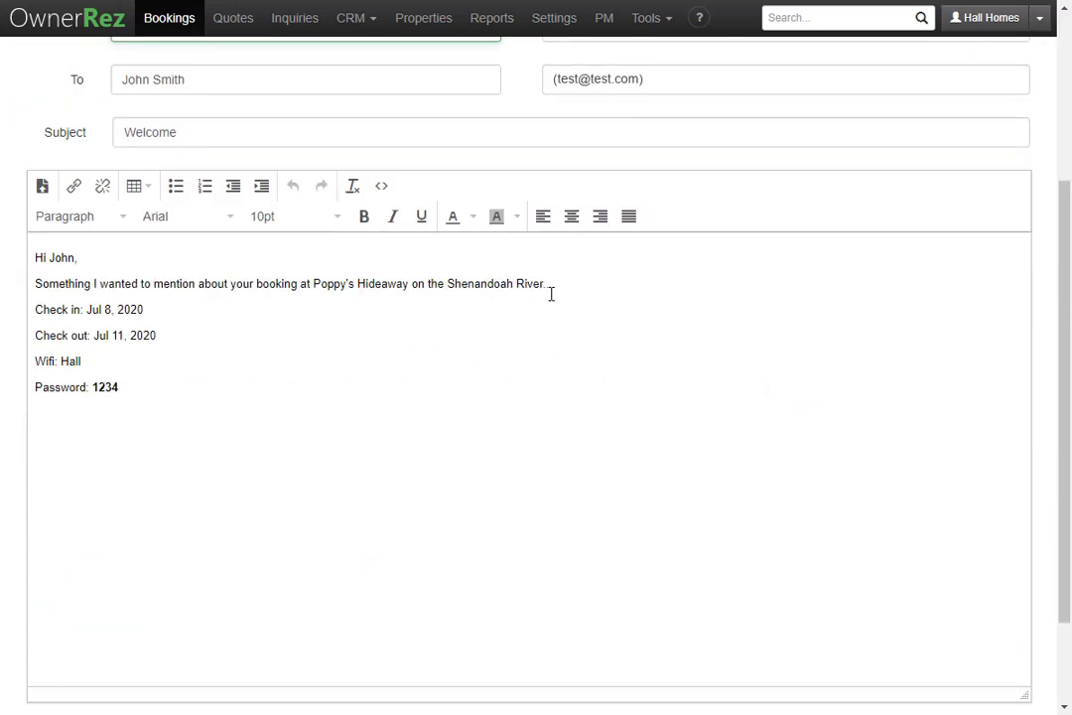
scroll(501, 329, "down", 2)
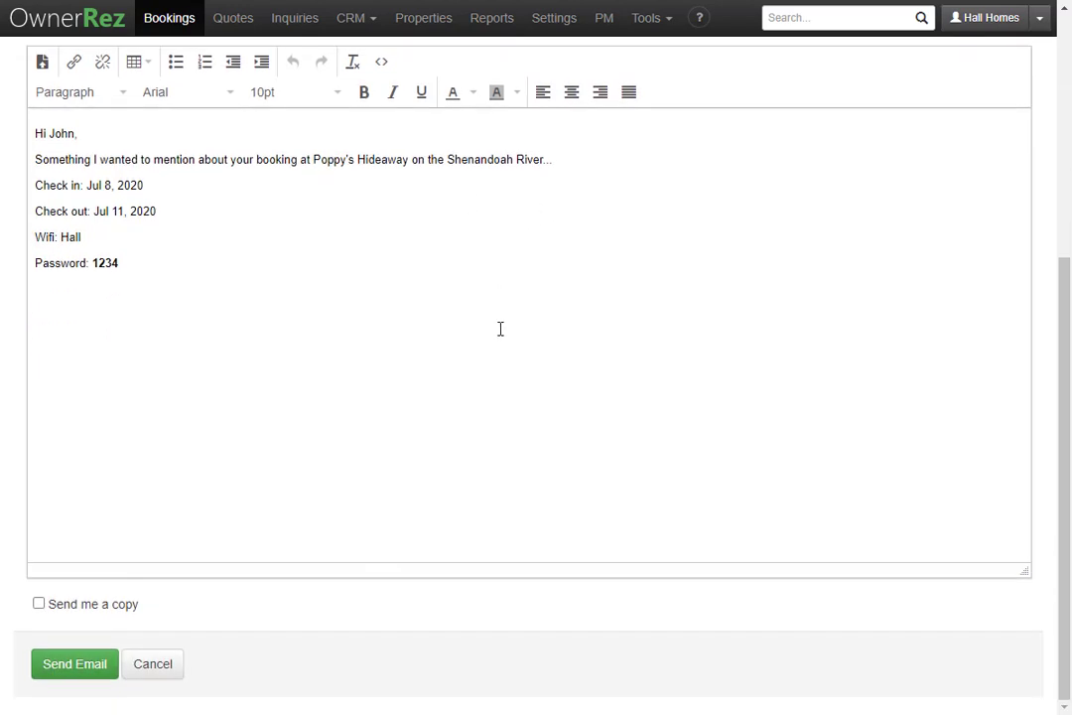
left_click(74, 663)
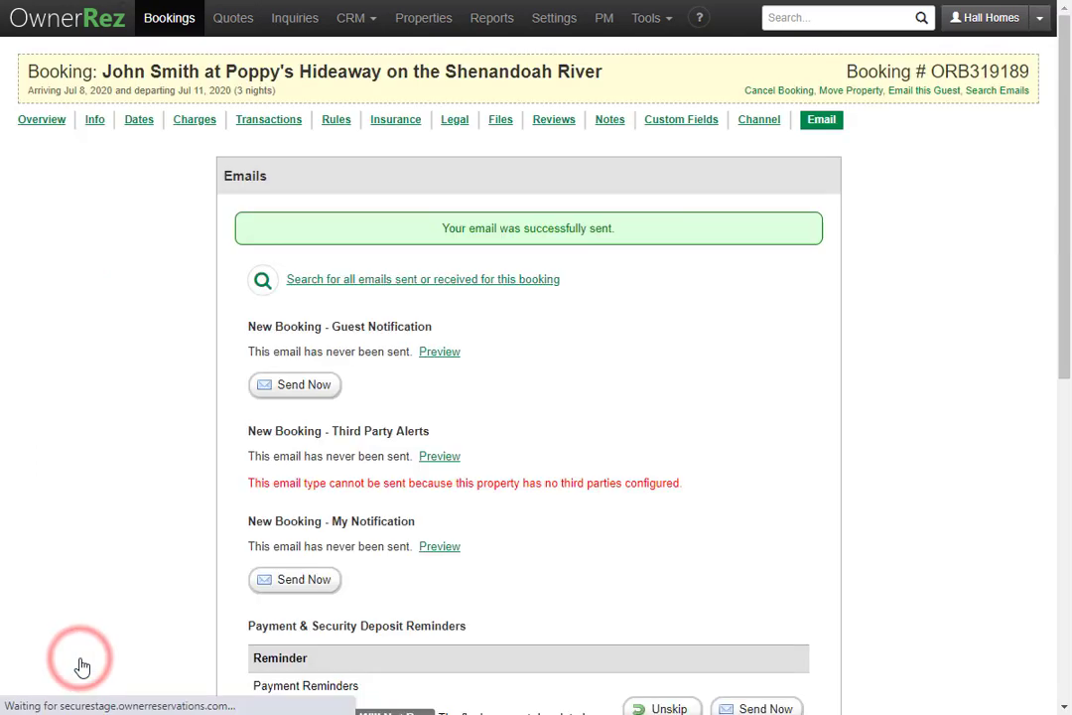
View the sent Welcome email, then return to the four-booking list.
scroll(83, 660, "down", 5)
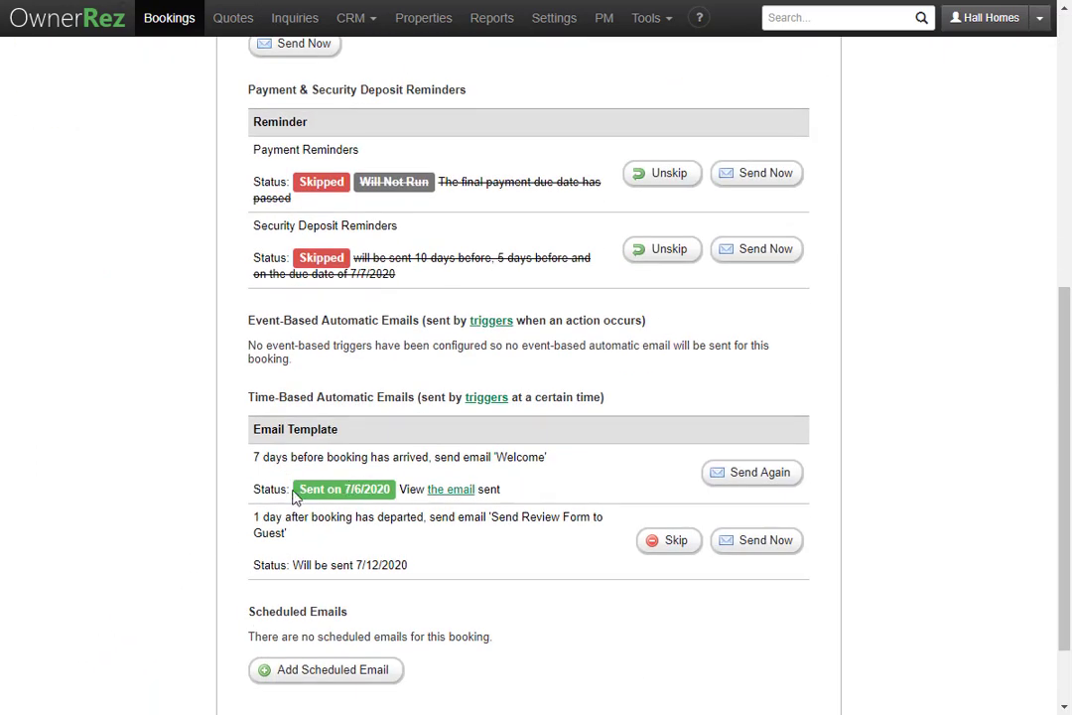
left_click(453, 493)
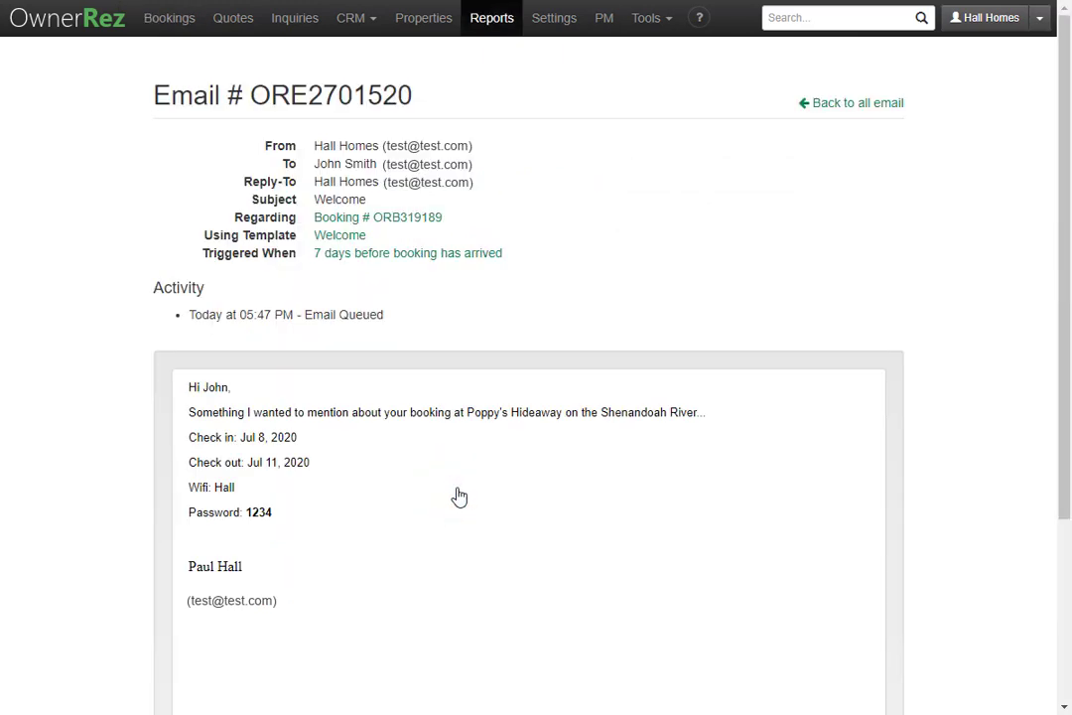
left_click(171, 24)
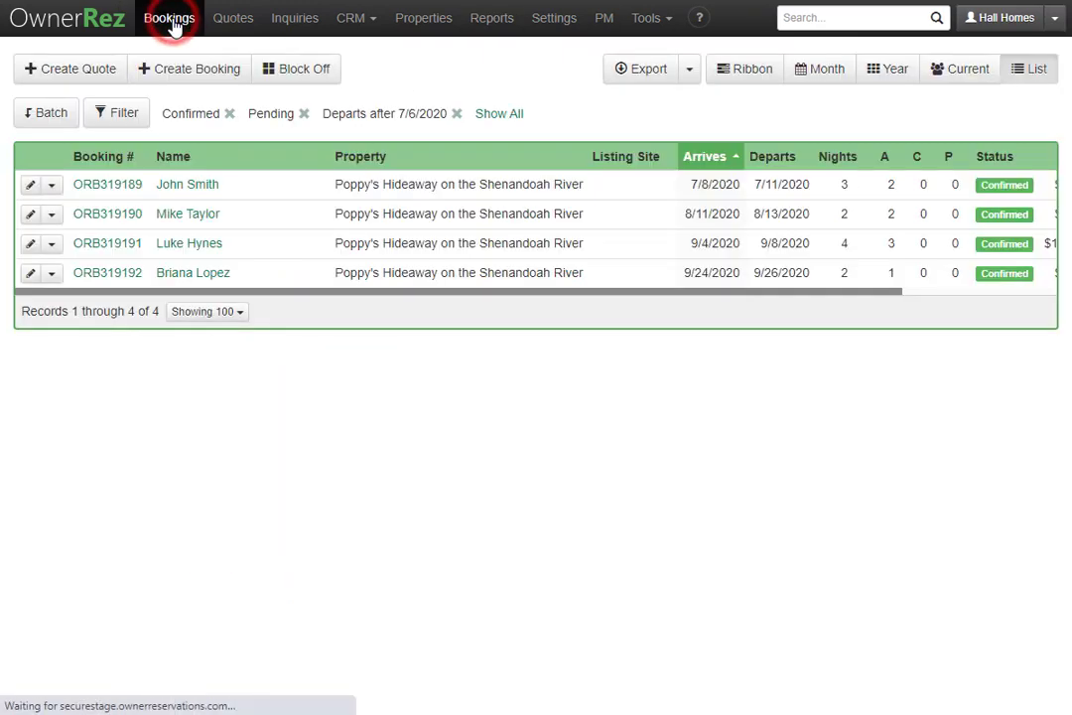
Start a new email from the Email tab of the booking arriving 8/11/2020.
left_click(280, 218)
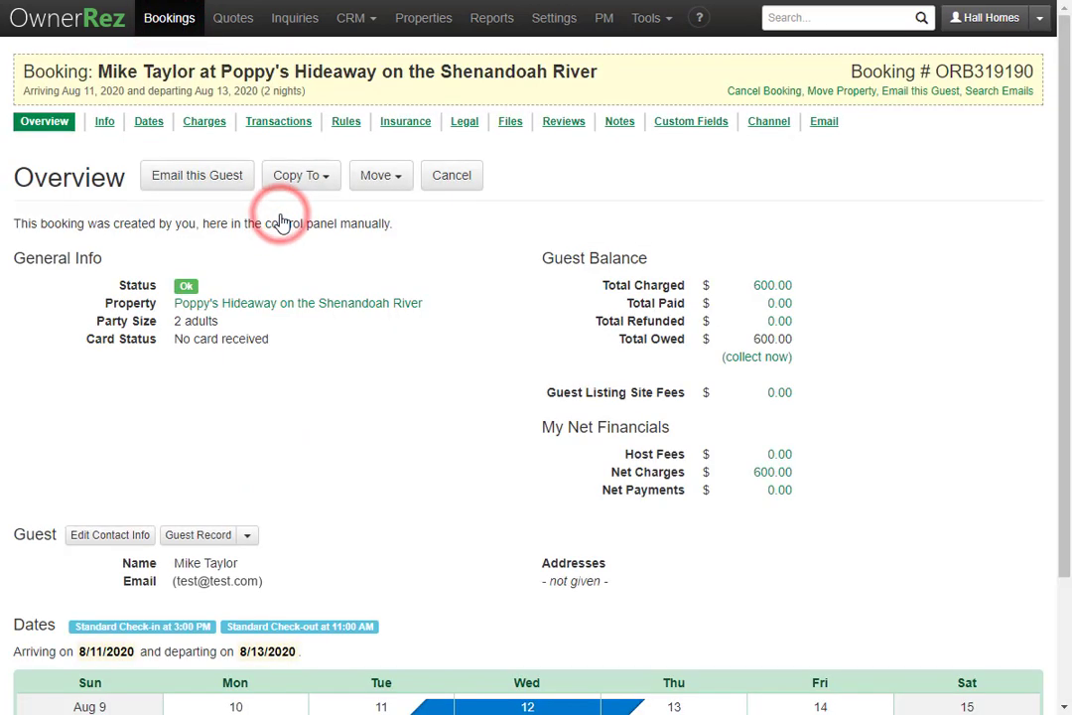
left_click(824, 121)
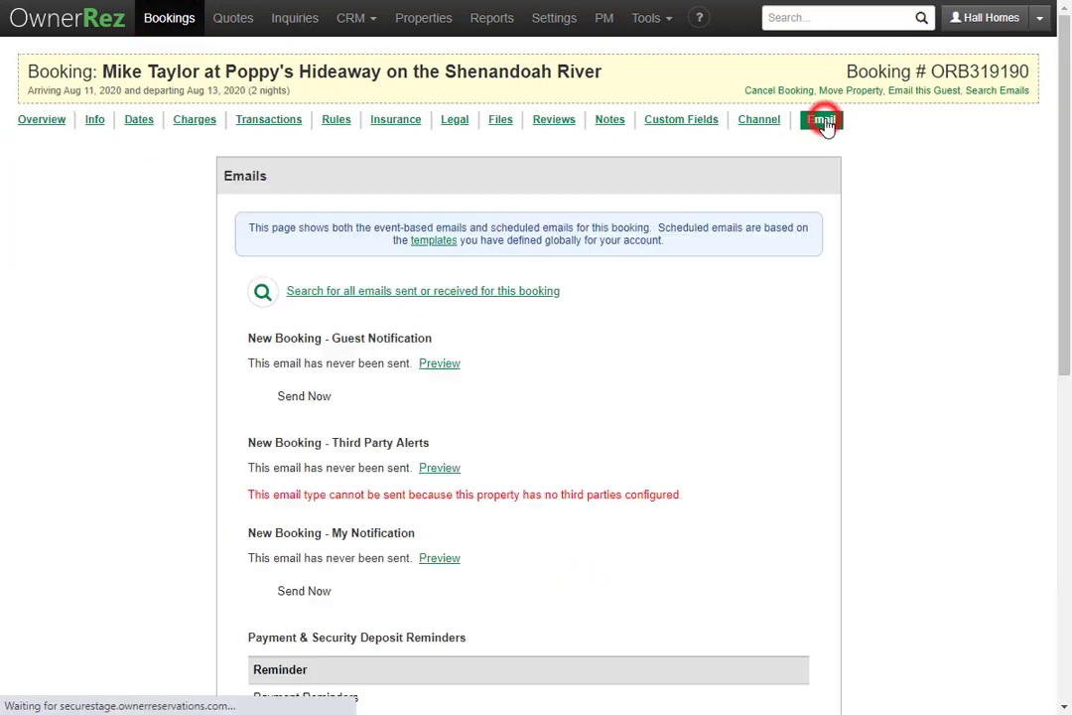
scroll(794, 220, "down", 5)
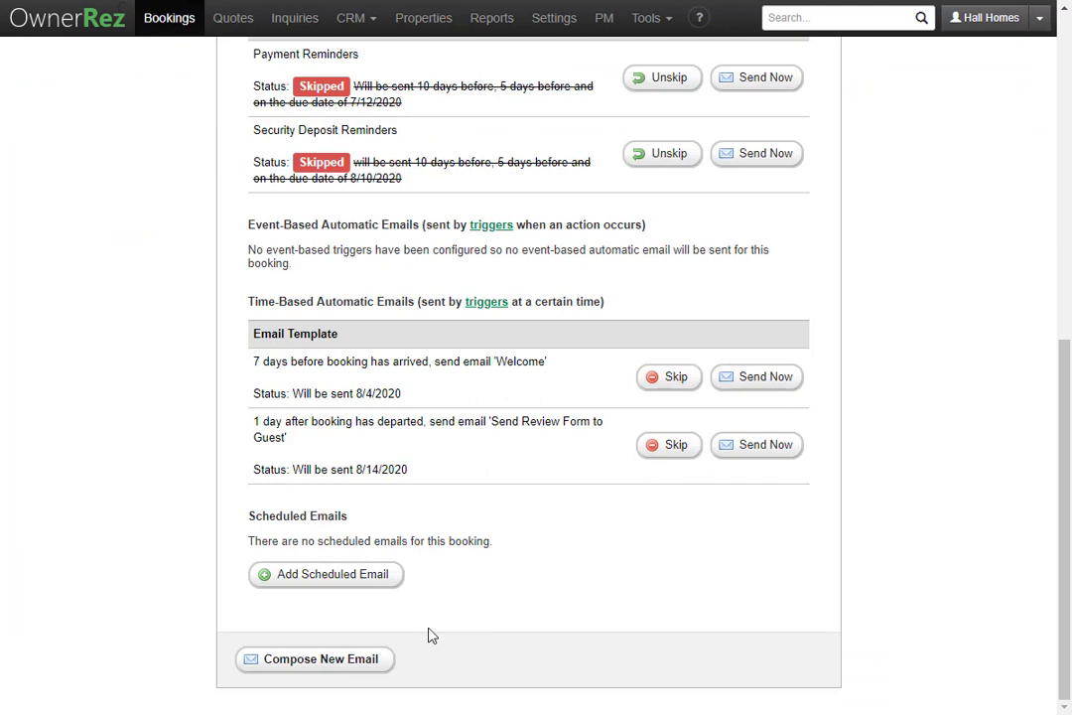
left_click(333, 662)
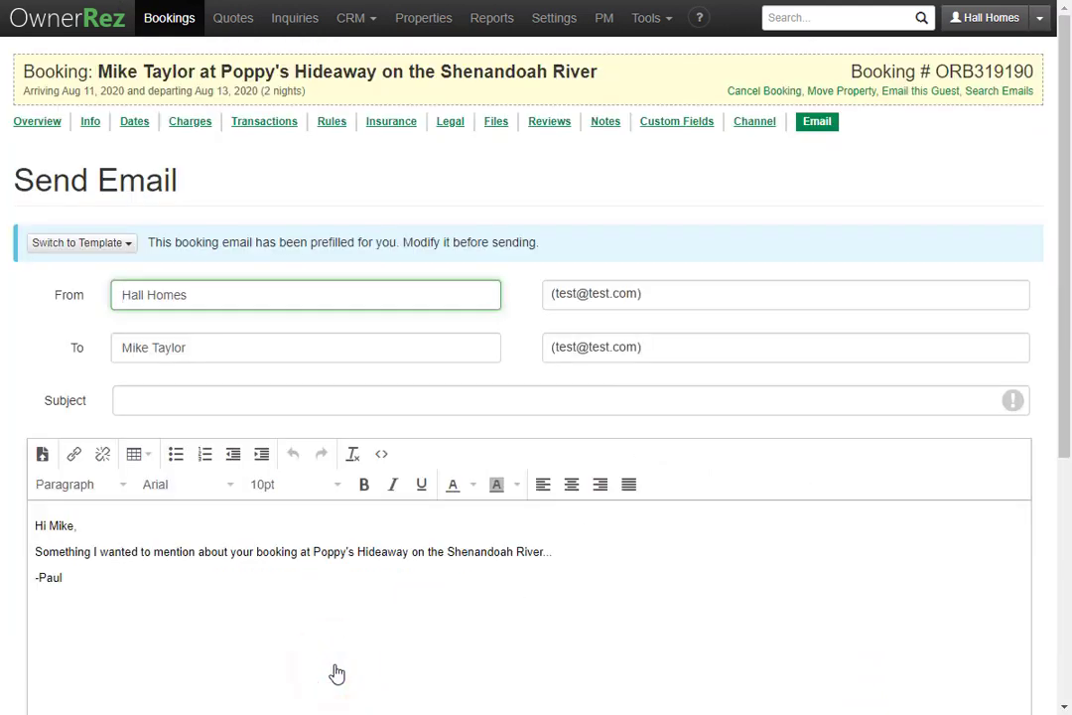
Send it with subject 'Thanks for booking' and a new looking-forward line in the body.
left_click(362, 404)
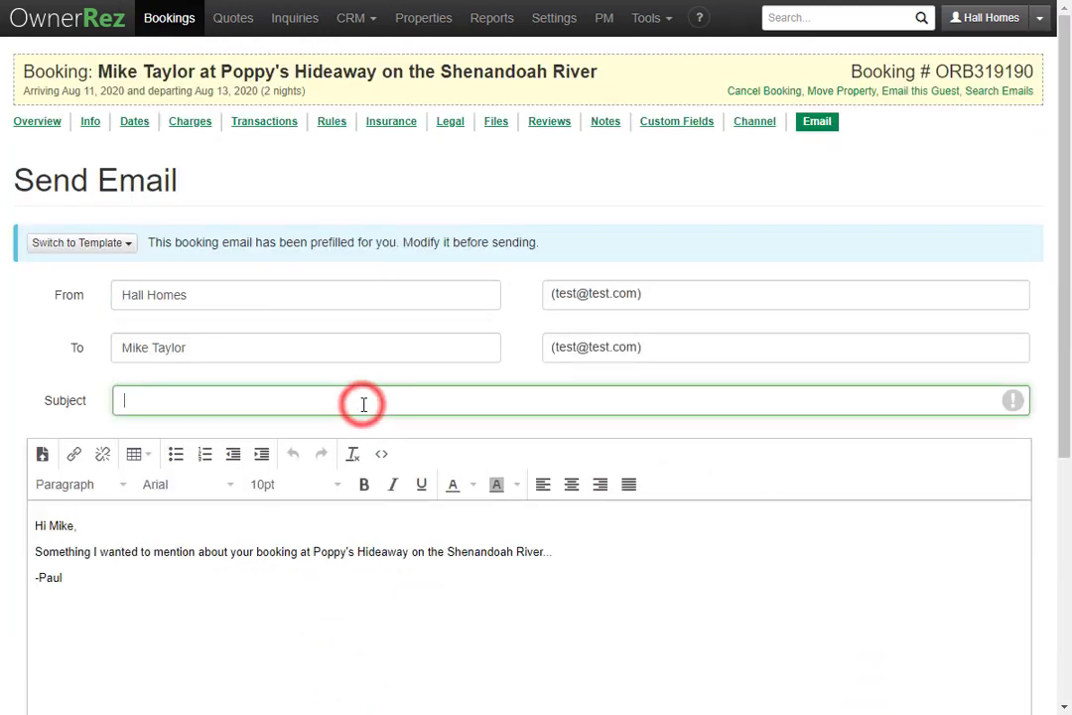
type("Thanks for booking")
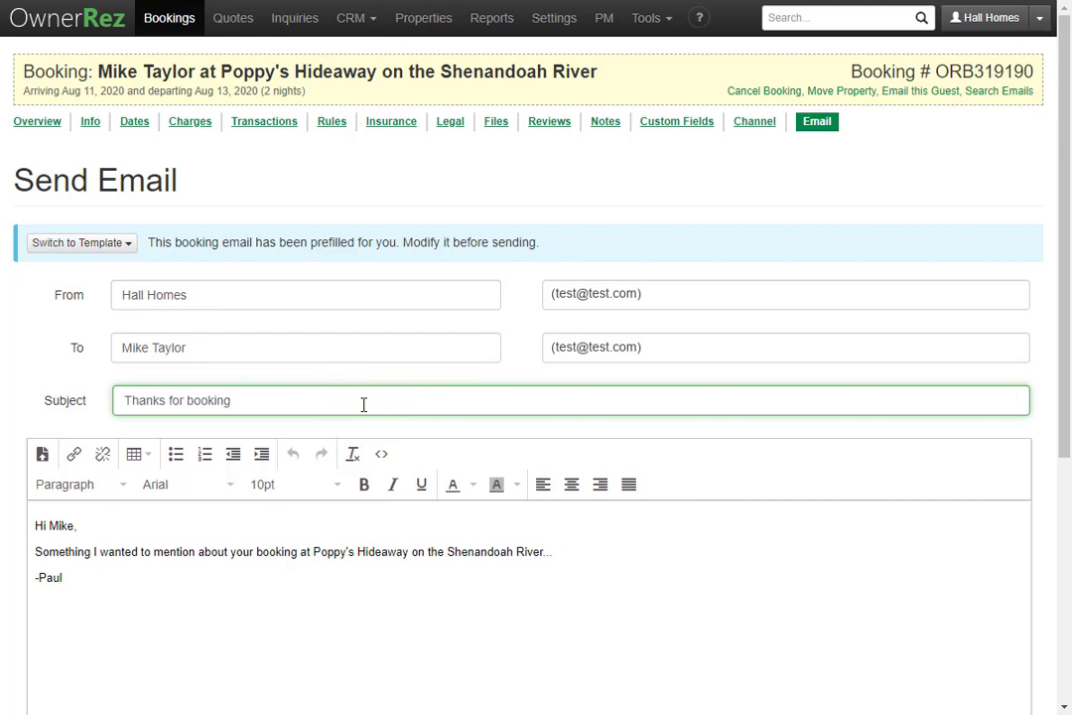
scroll(363, 404, "down", 3)
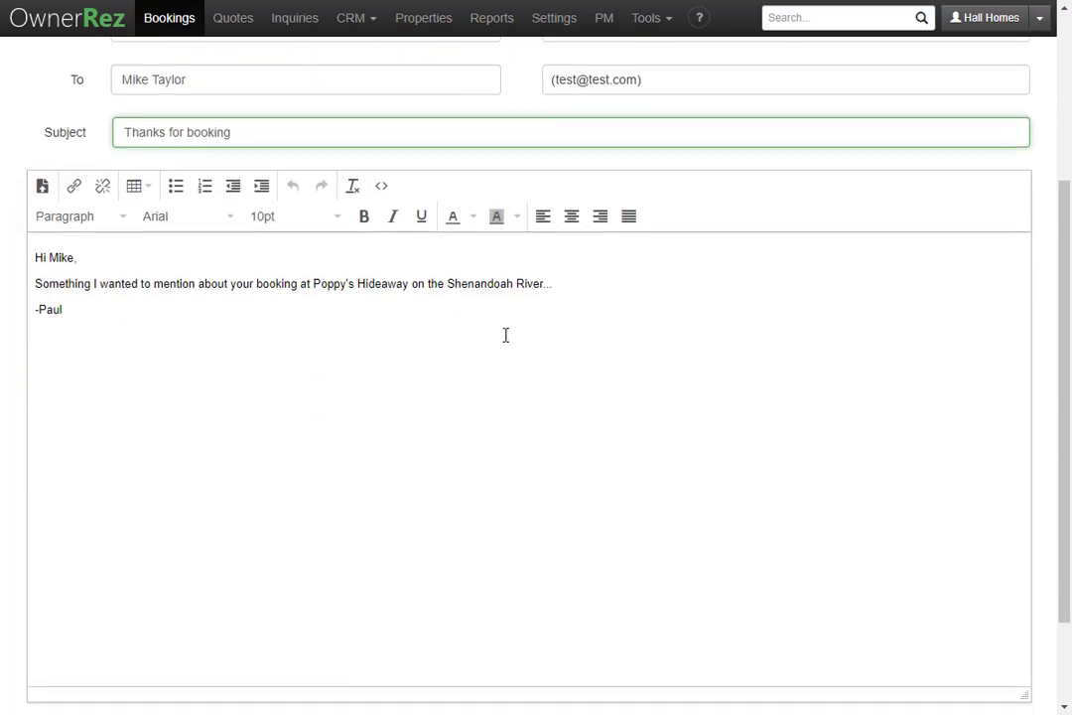
left_click(592, 286)
key("Return")
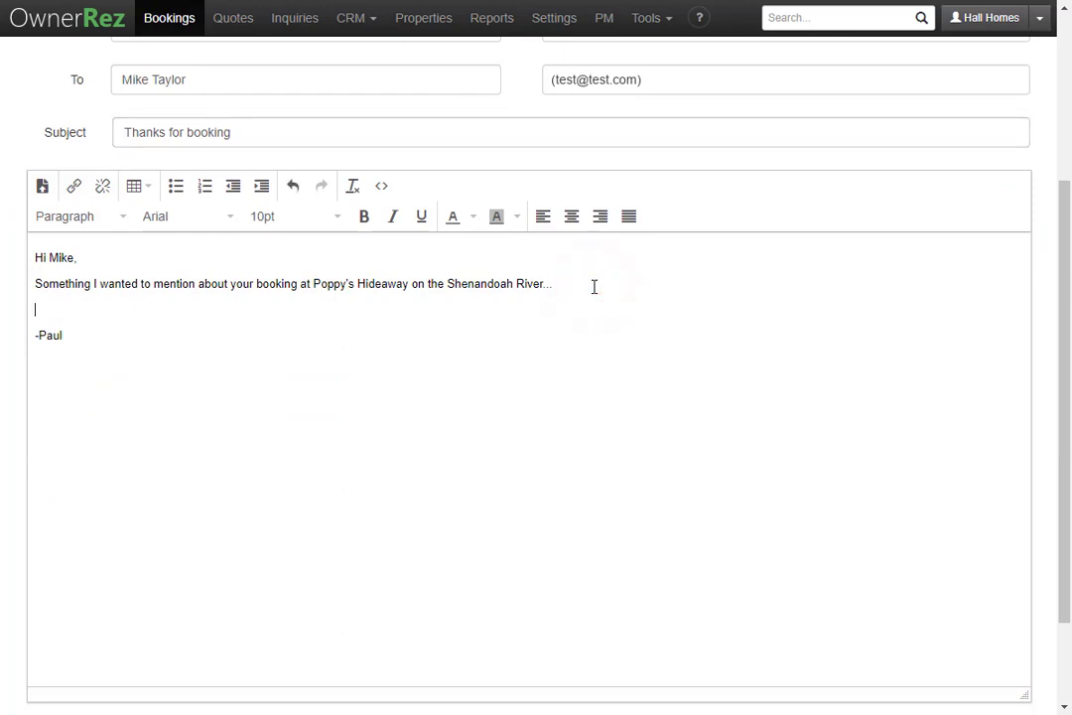
type("looking forward to you stay!")
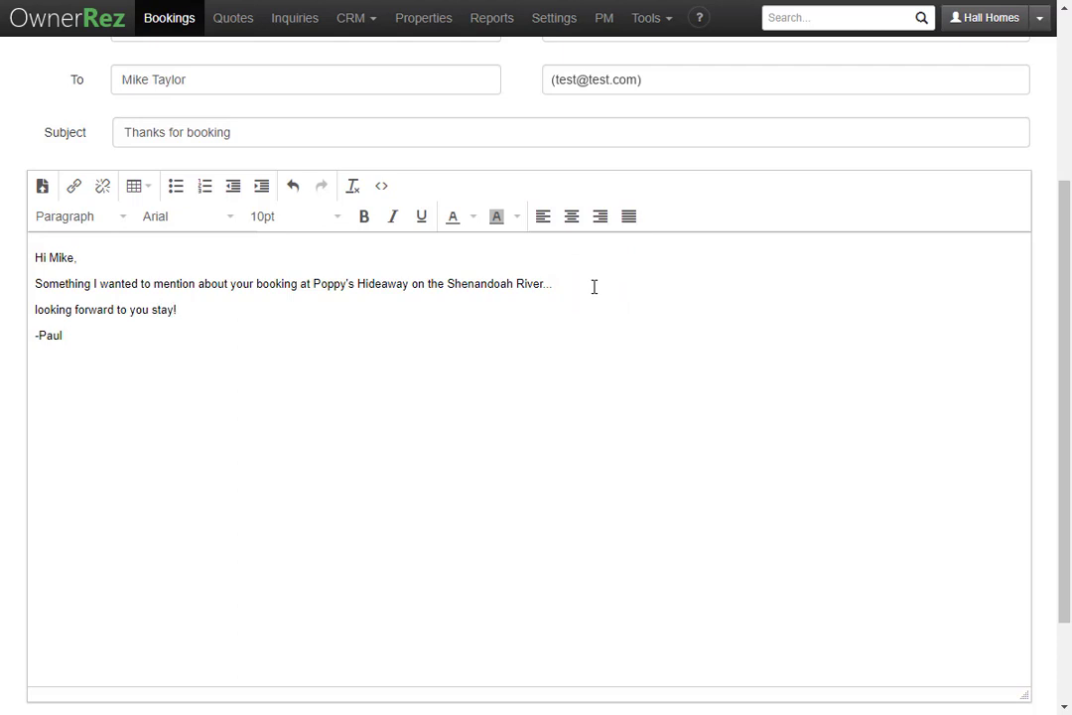
scroll(593, 286, "down", 3)
left_click(76, 668)
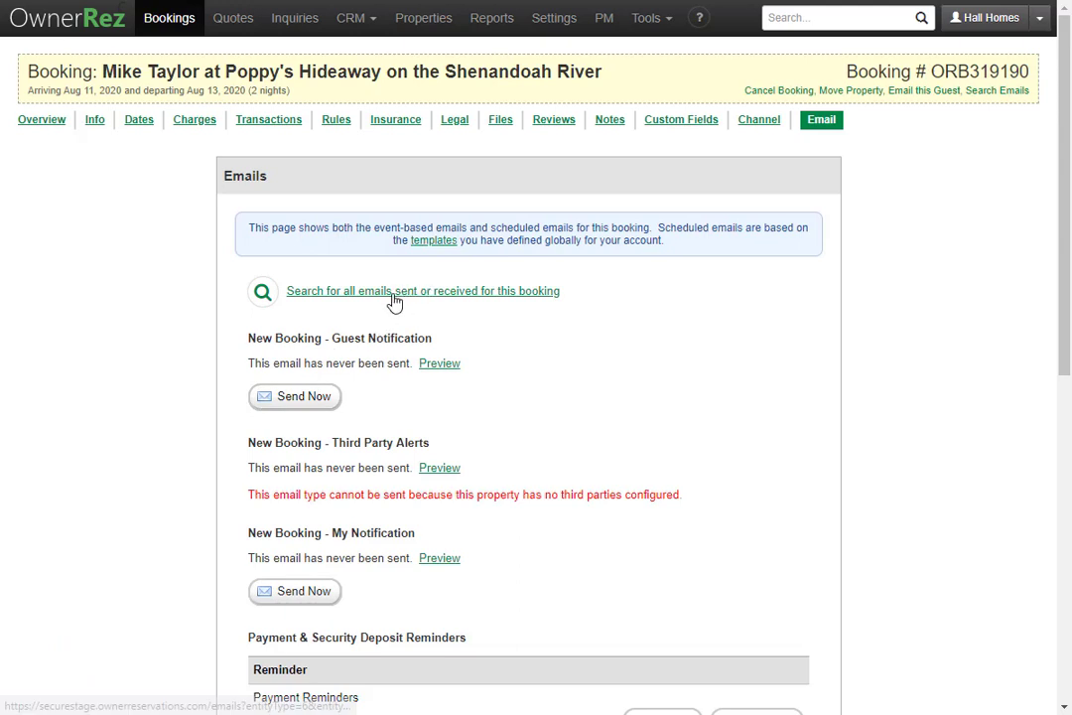
Check the queued 'Thanks for booking' email in the booking's email log, then open CRM > Airbnb Messages.
left_click(499, 293)
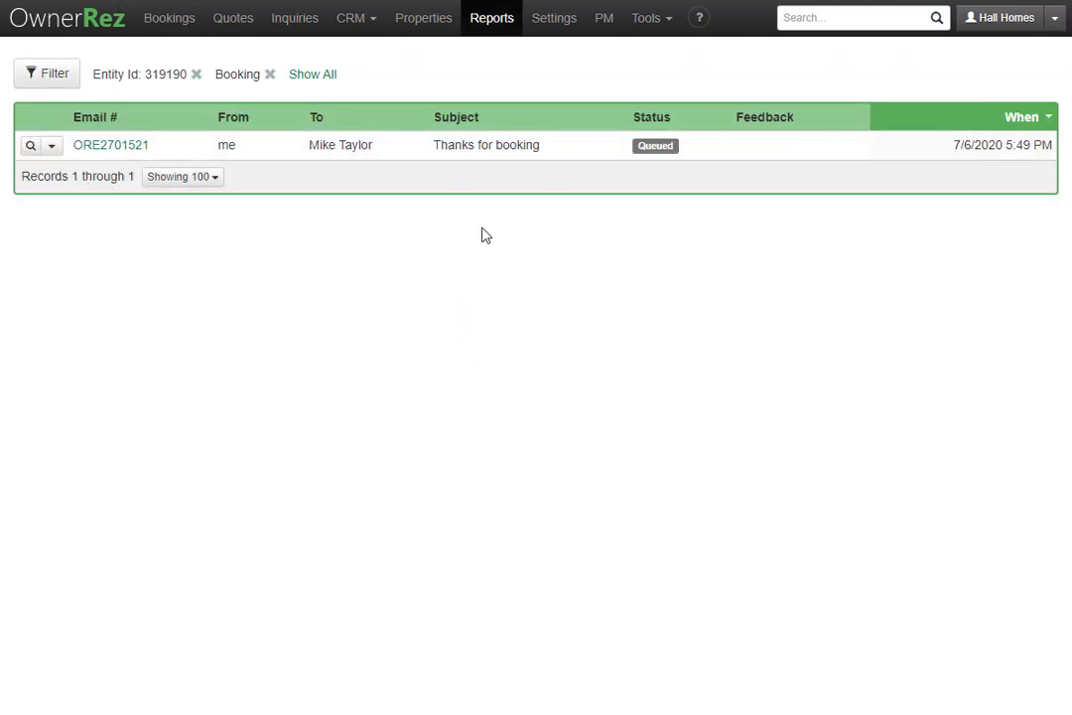
left_click(486, 154)
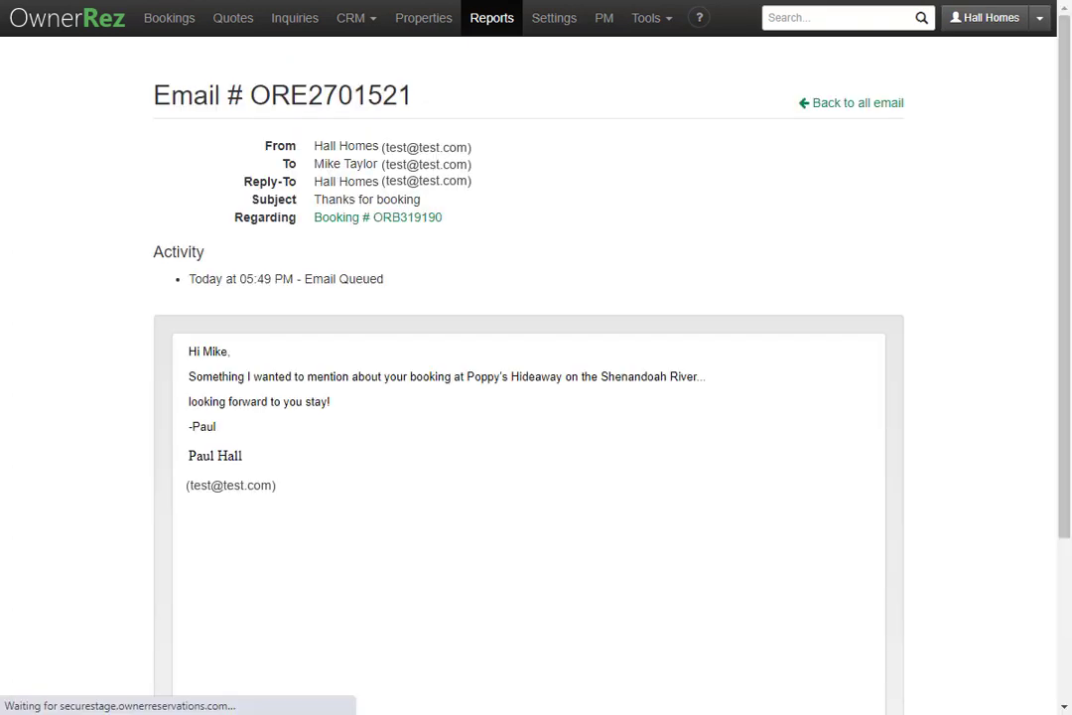
left_click(363, 19)
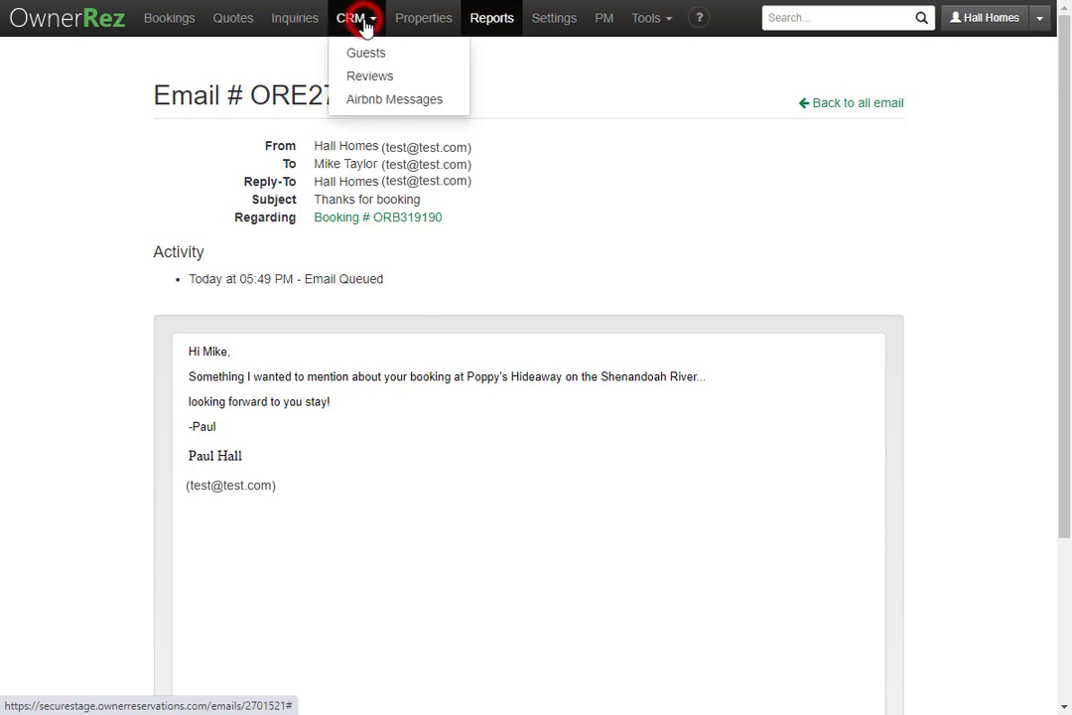
left_click(398, 101)
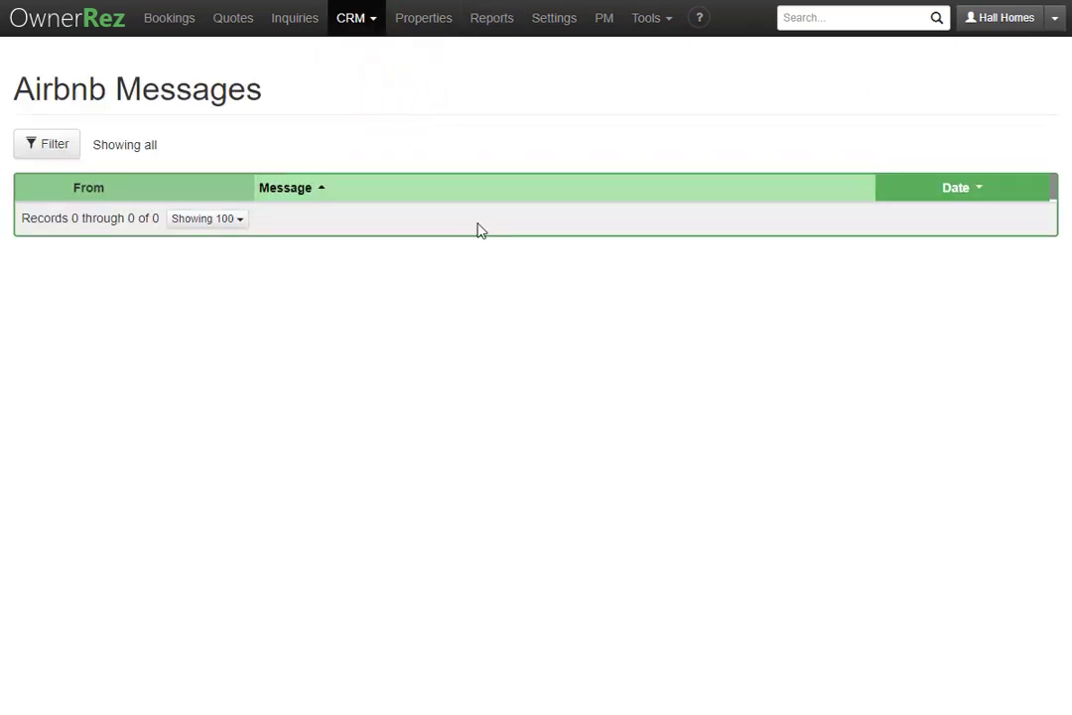